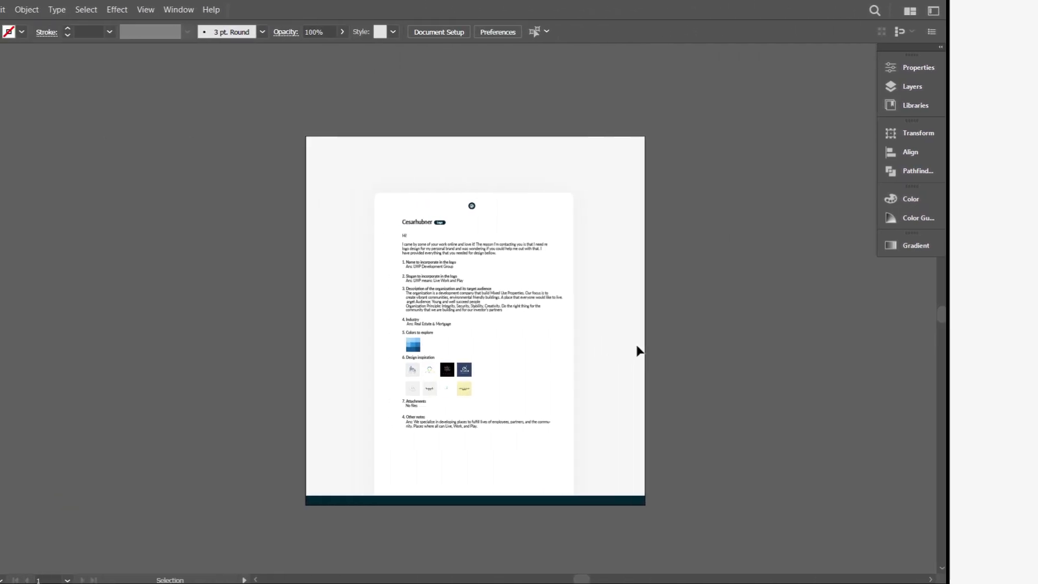
Read the opening message of the client's logo brief, up to the name to incorporate in the logo.
scroll(685, 324, up, 1)
scroll(687, 330, down, 1)
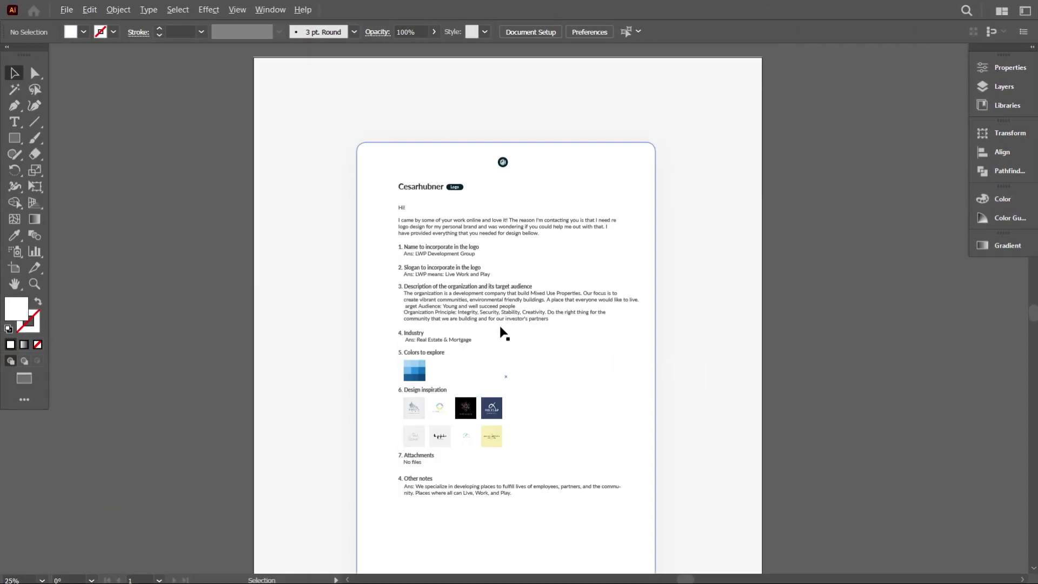
scroll(521, 287, up, 3)
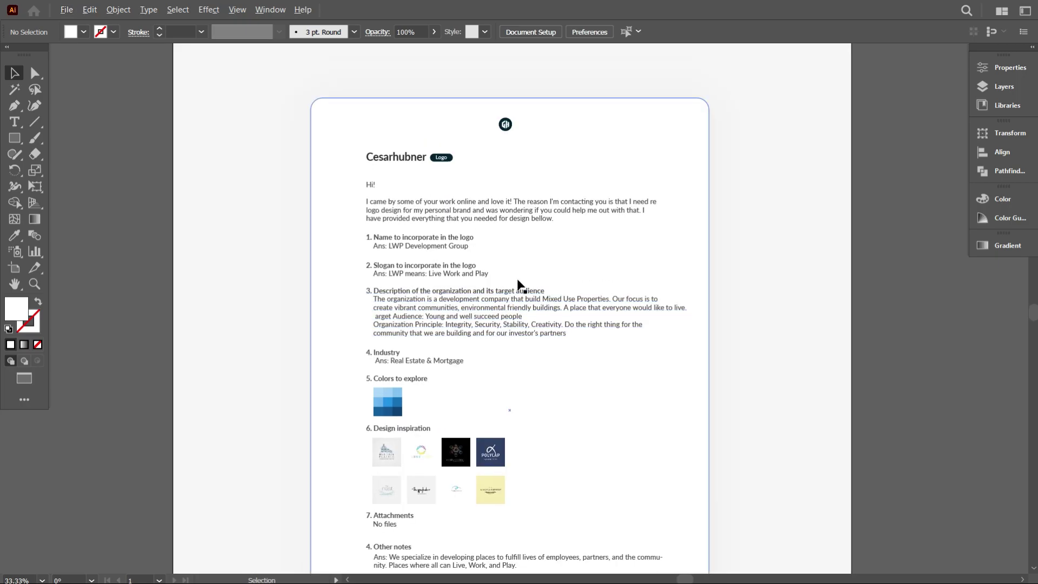
scroll(519, 268, up, 3)
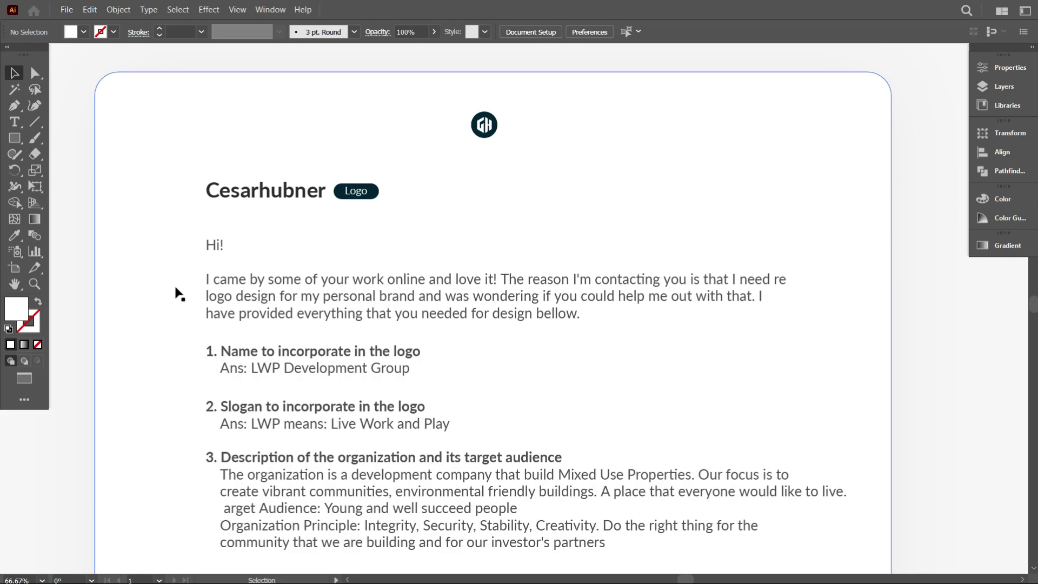
scroll(292, 211, down, 2)
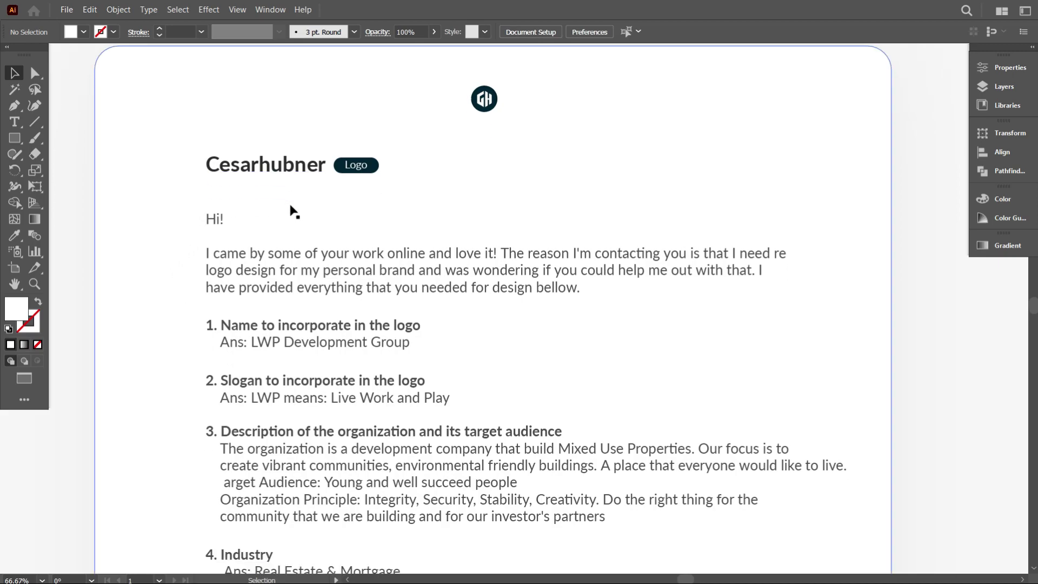
scroll(190, 248, down, 2)
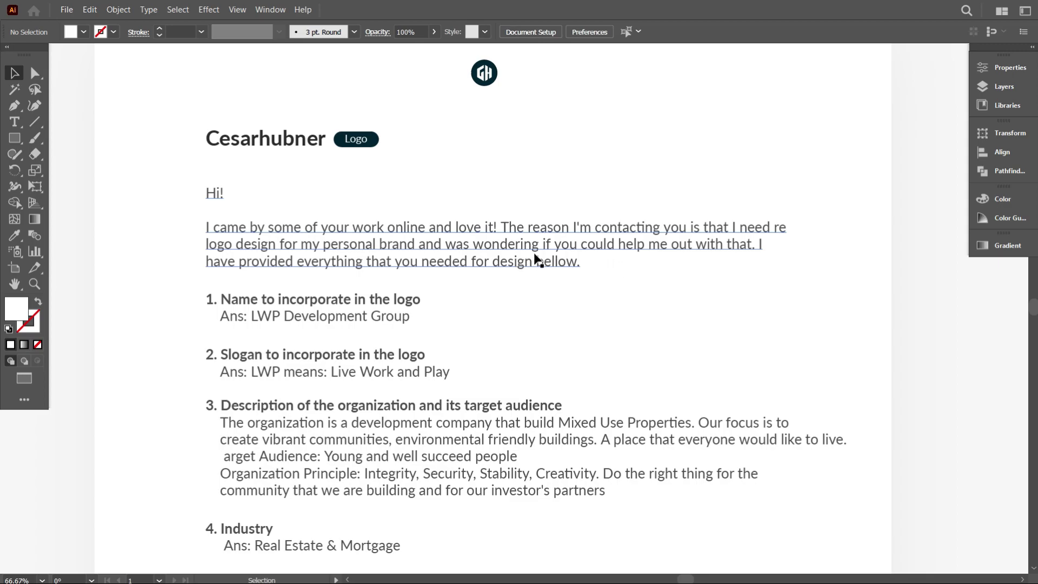
scroll(537, 257, down, 2)
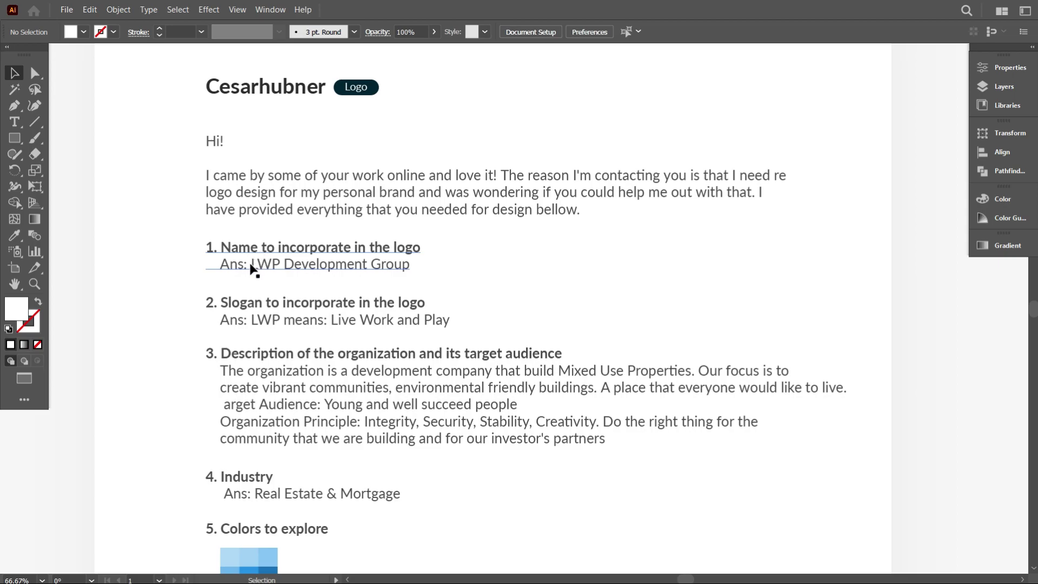
Color the logo name answer "LWP Development Group" red in the brief.
double_click(252, 269)
drag(250, 265, 403, 265)
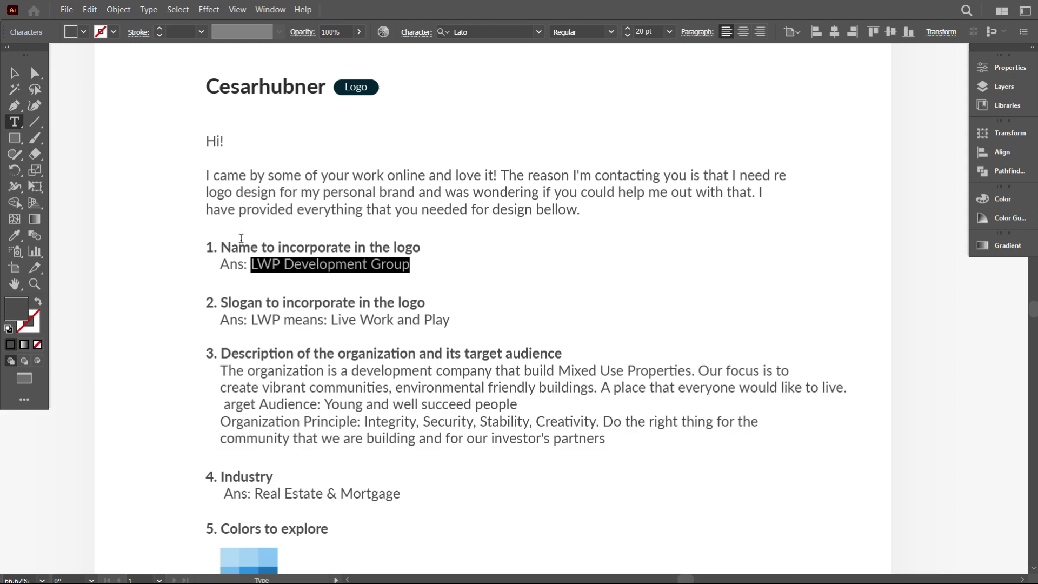
click(83, 31)
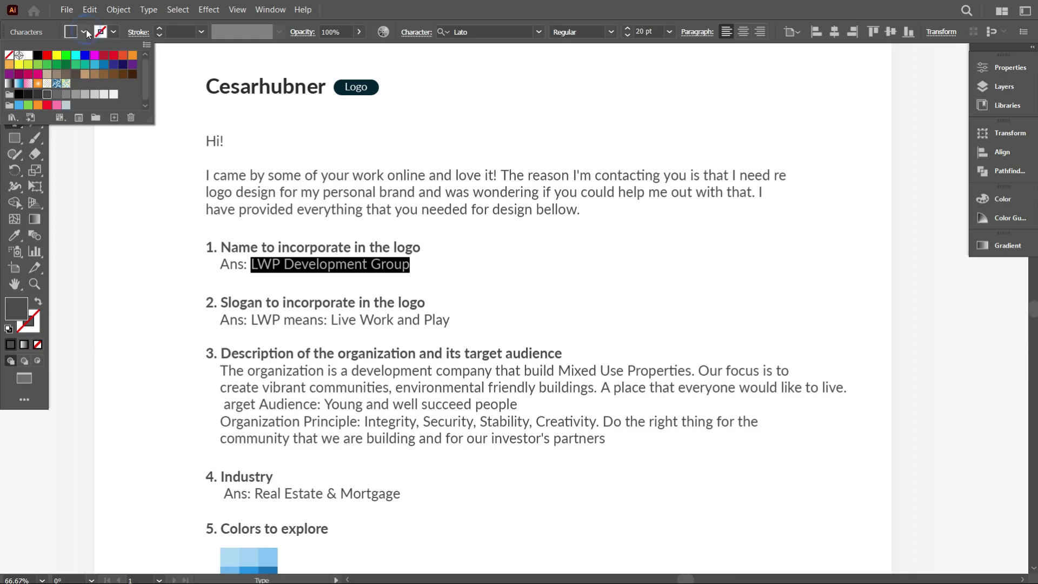
click(47, 56)
click(158, 213)
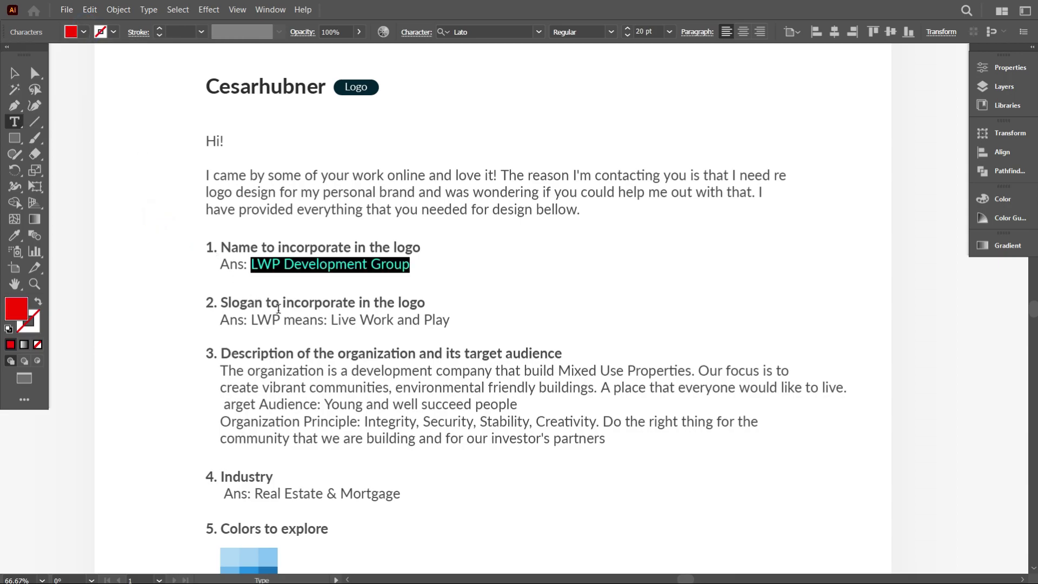
Color the words "Live Work and Play" red in the slogan answer.
scroll(380, 317, down, 1)
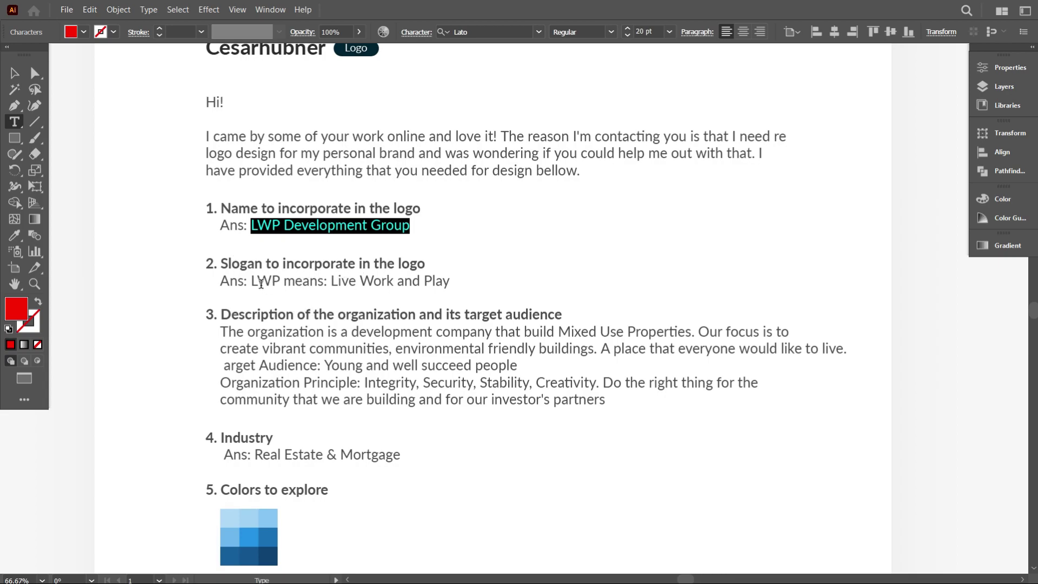
drag(251, 281, 447, 282)
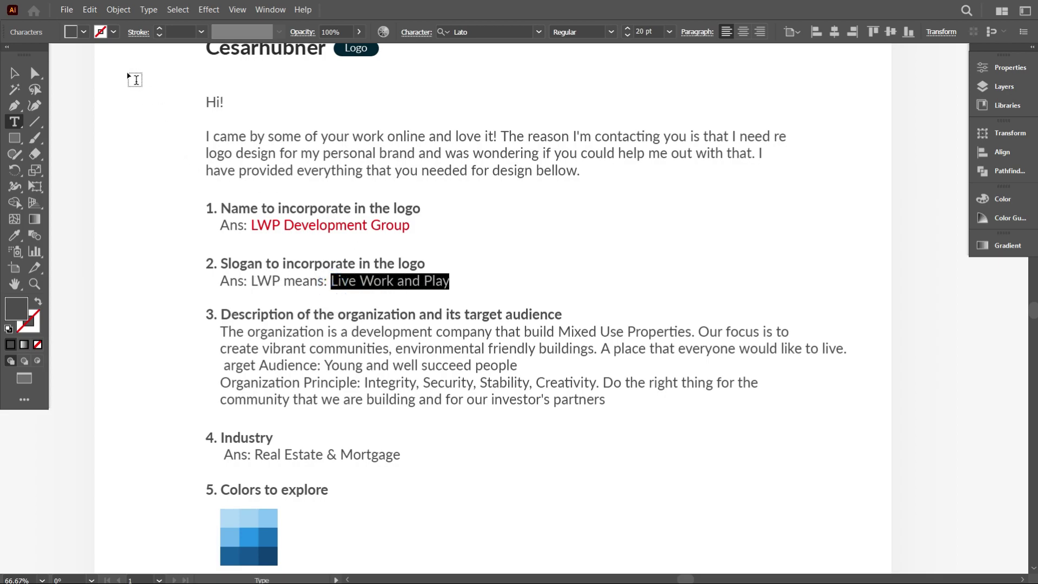
click(84, 32)
click(47, 55)
click(194, 200)
Color the phrase "create vibrant communities, environmental friendly buildings" red in the organization description.
scroll(292, 293, down, 2)
scroll(292, 292, down, 1)
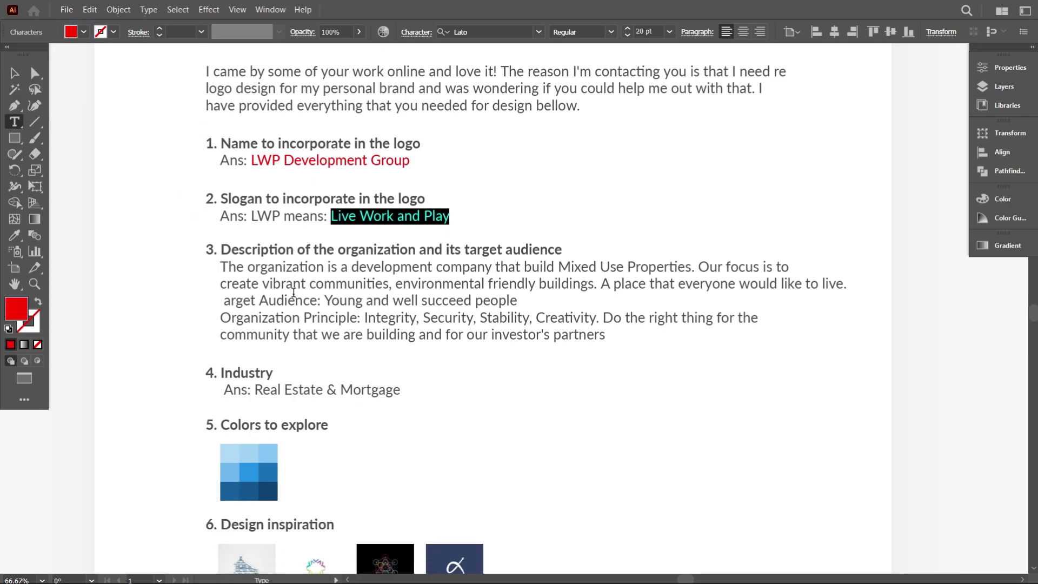
scroll(295, 293, down, 1)
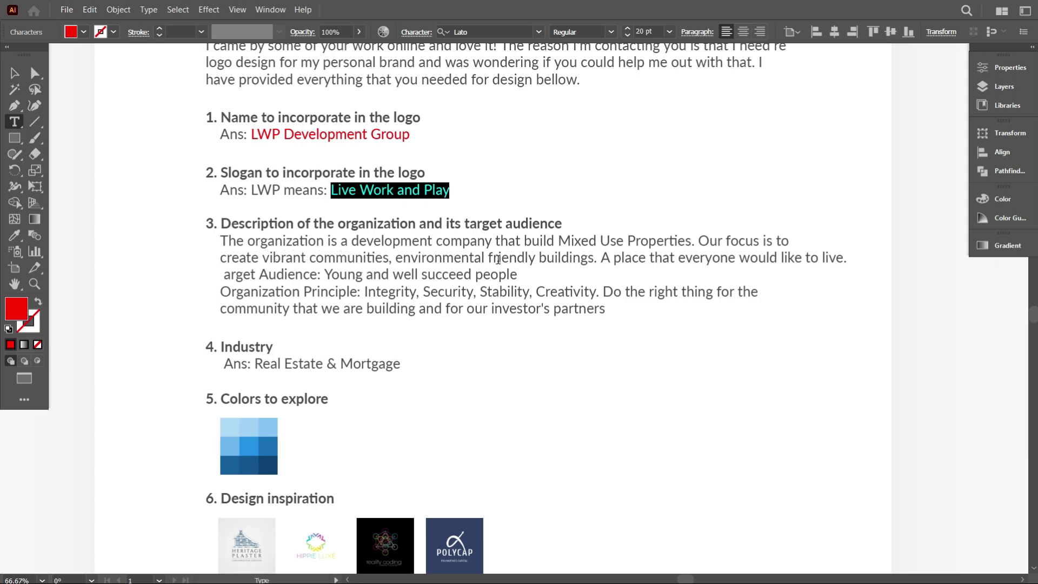
drag(541, 256, 595, 266)
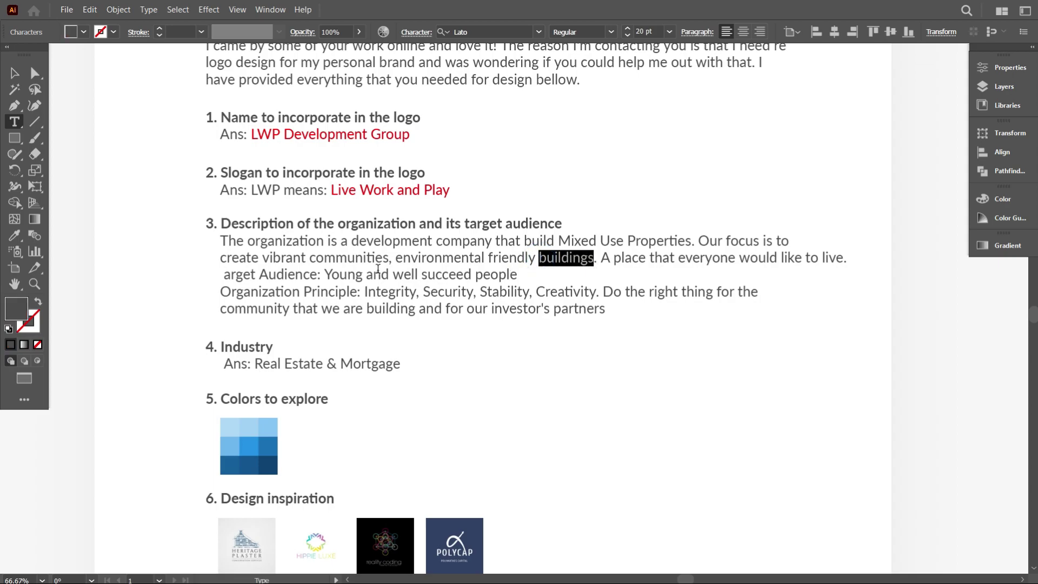
drag(218, 255, 594, 263)
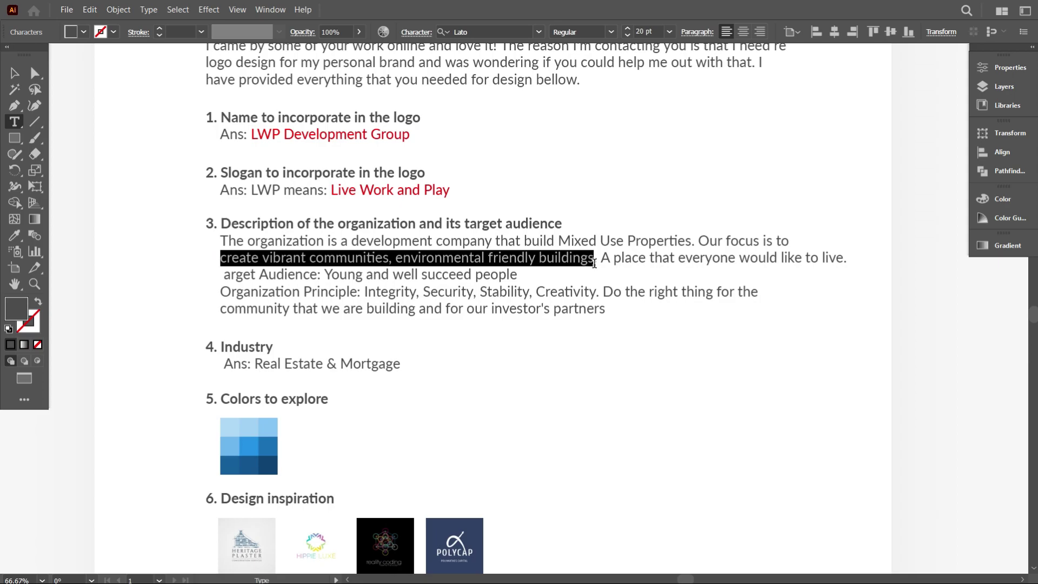
click(84, 32)
click(47, 55)
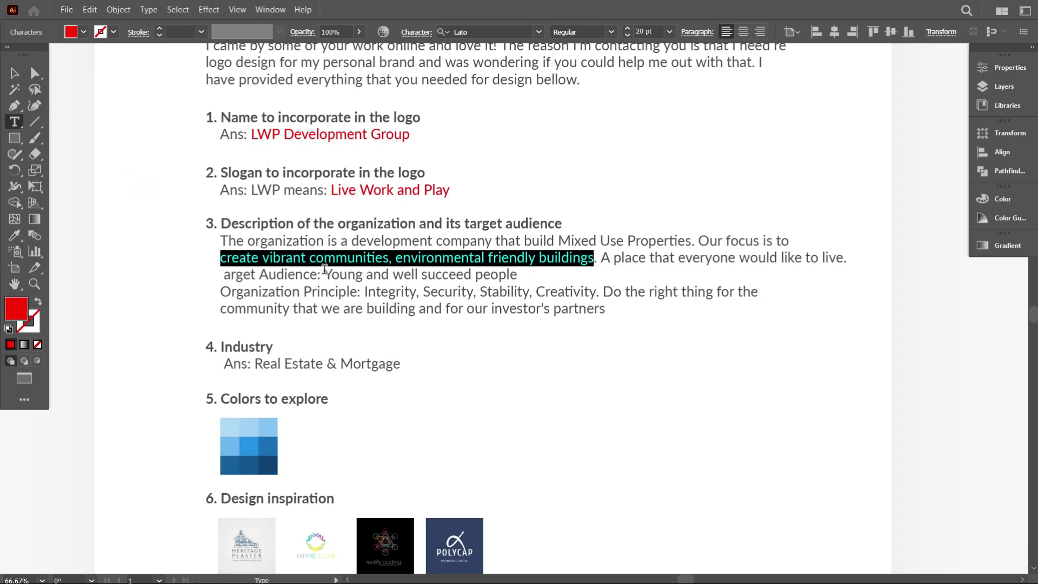
Color the target audience "Young and well succeed people" red, and finish editing that text block.
scroll(324, 268, down, 1)
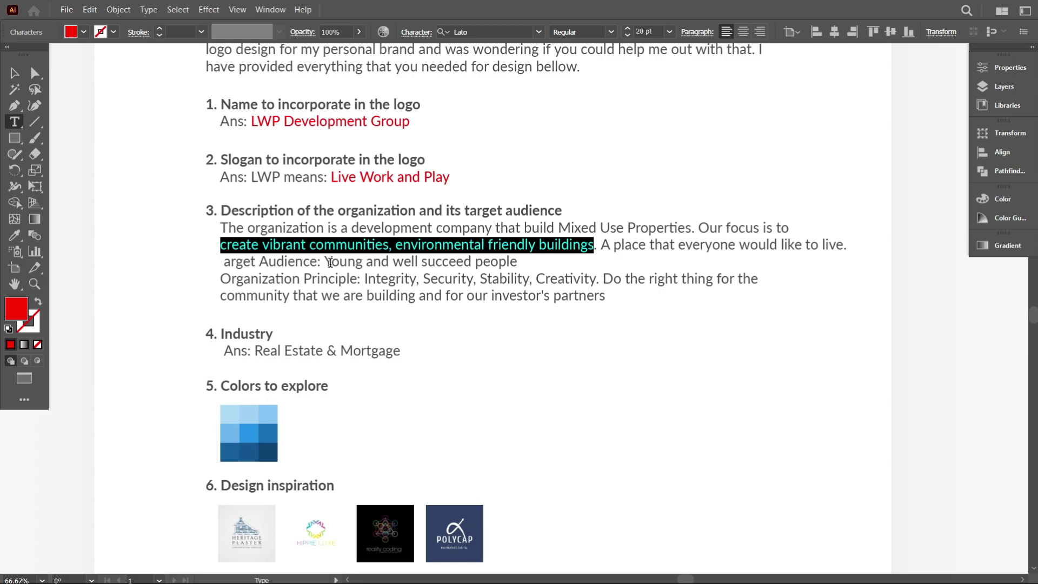
drag(325, 261, 527, 264)
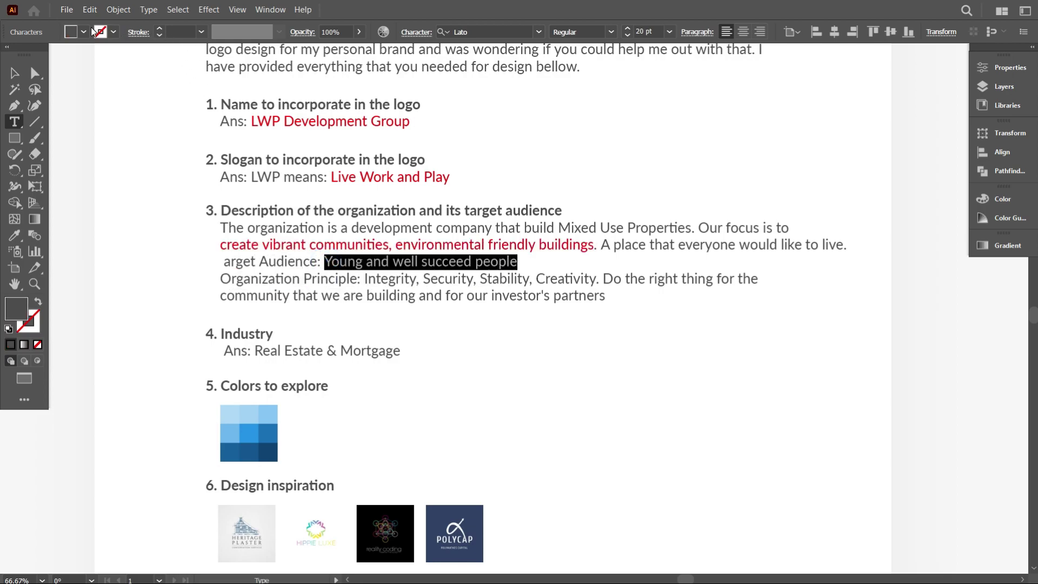
click(84, 32)
click(47, 55)
click(178, 197)
scroll(470, 242, down, 2)
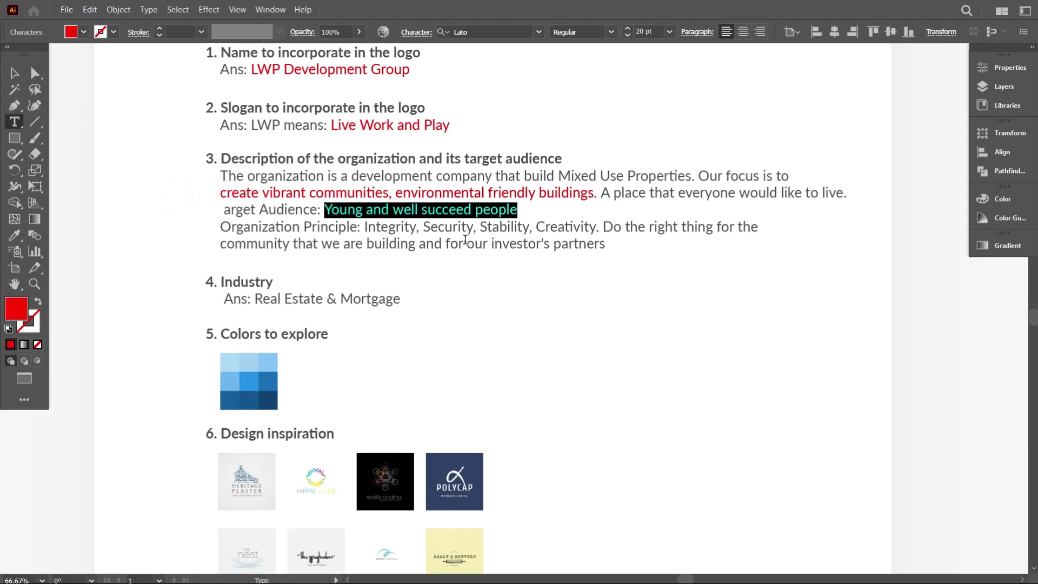
scroll(400, 273, up, 1)
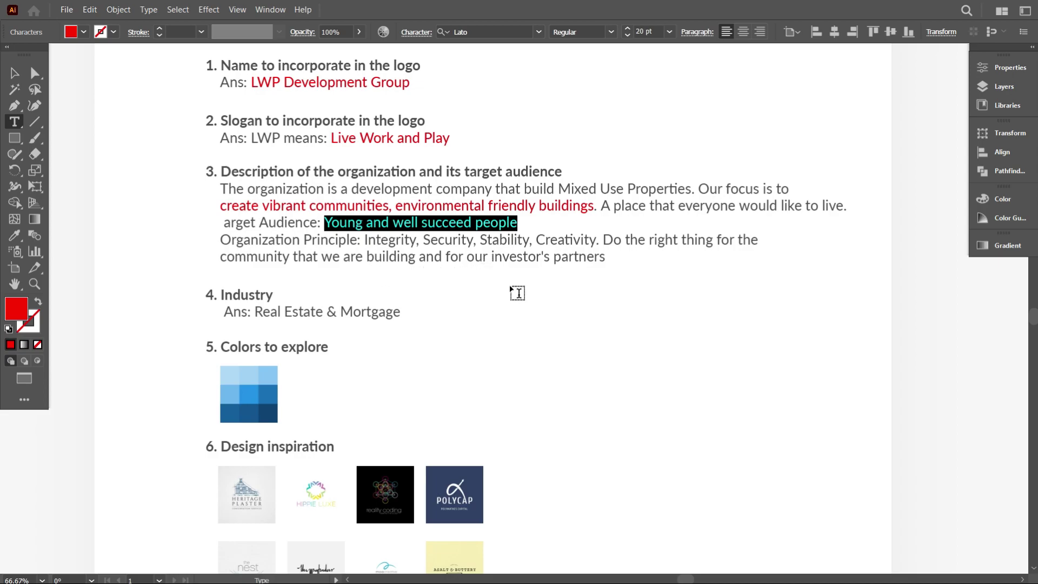
scroll(234, 201, up, 1)
key(Escape)
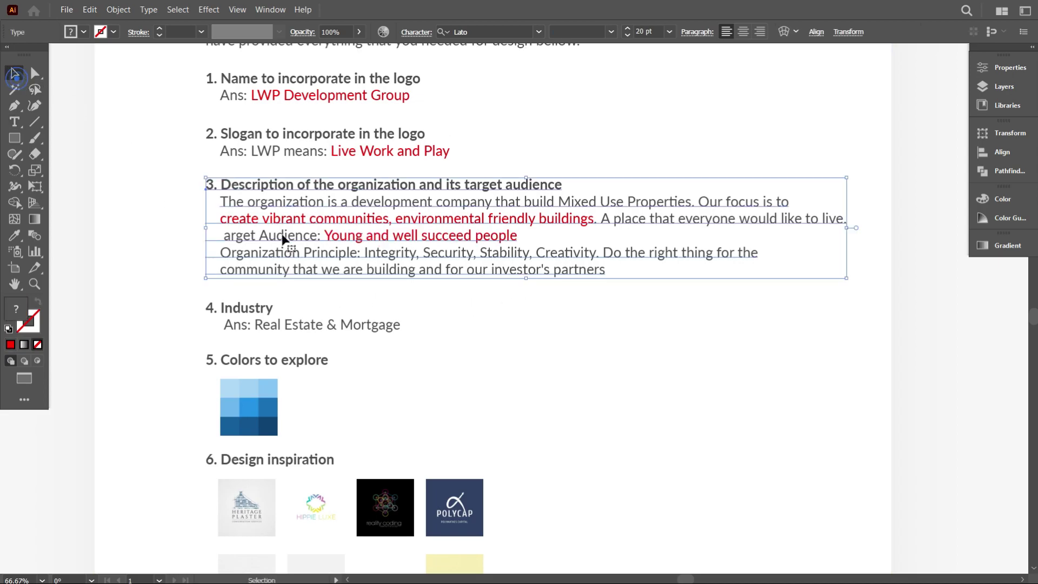
click(426, 335)
Color the industry answer "Real Estate & Mortgage" red in the brief.
scroll(428, 338, down, 4)
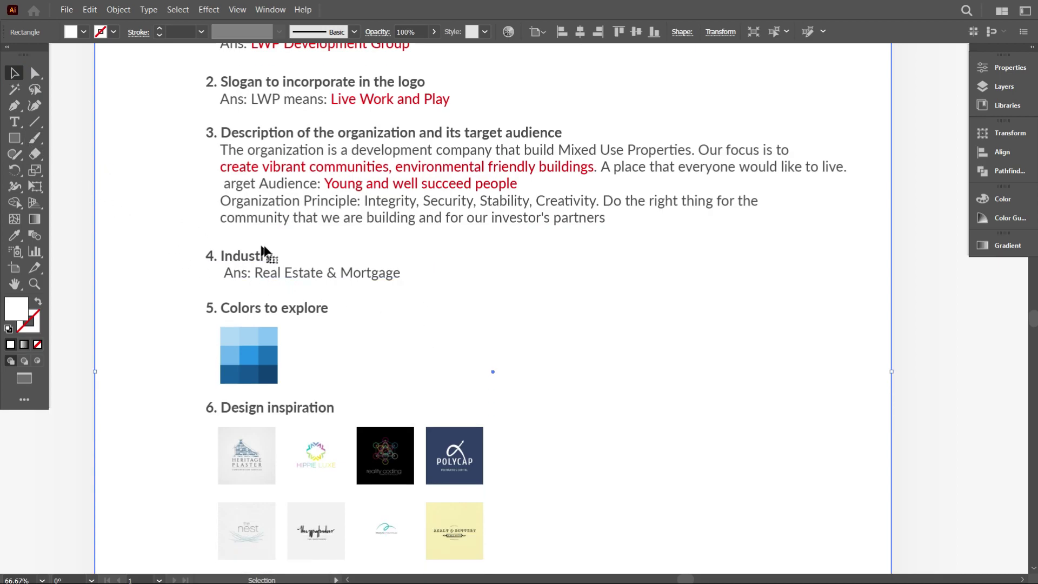
click(14, 121)
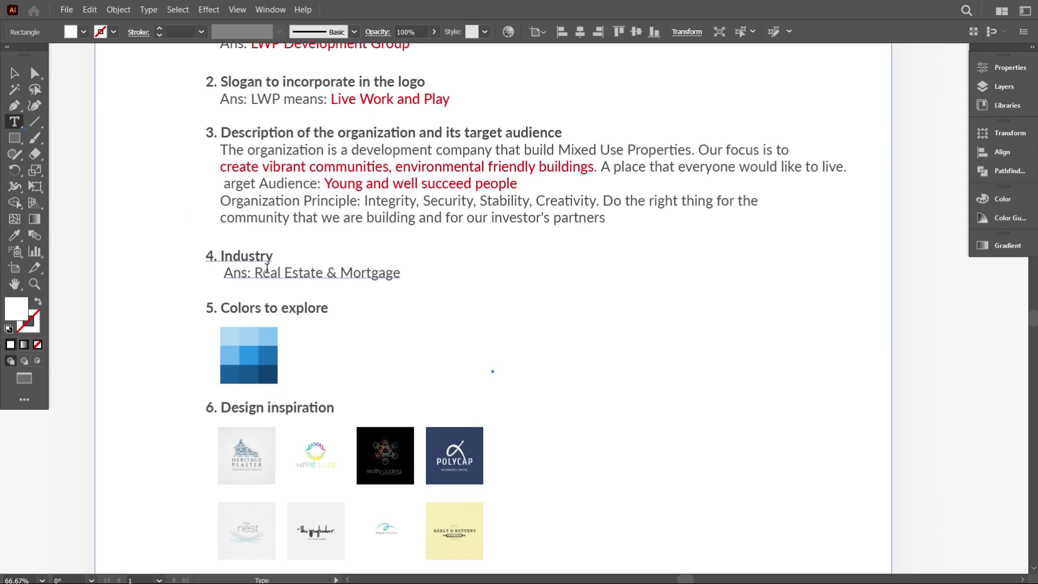
drag(256, 272, 401, 273)
click(83, 32)
click(47, 55)
click(169, 263)
Examine the brief's color palette and take a close look at the design inspiration logos.
scroll(169, 263, down, 1)
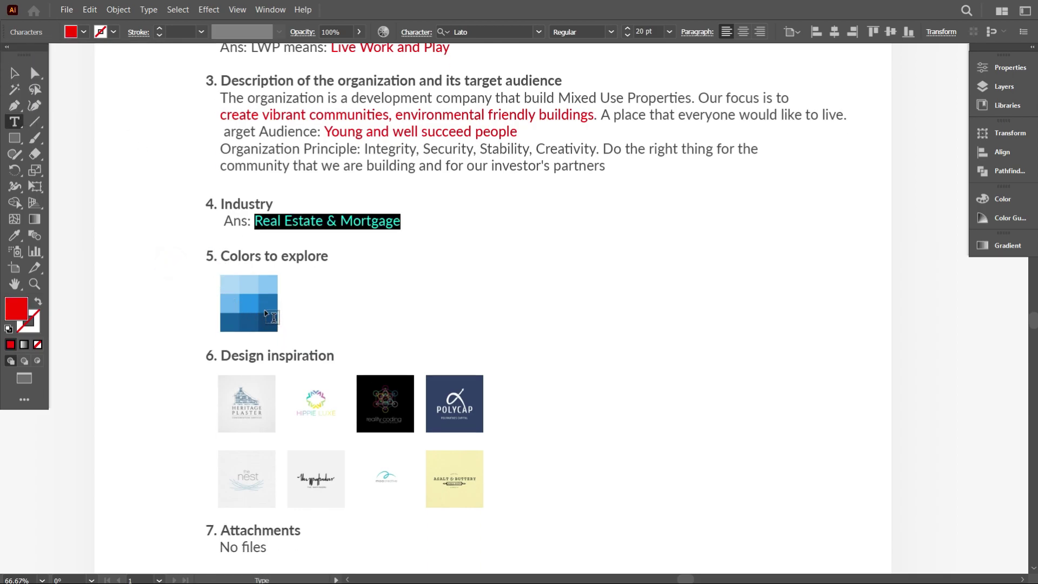
scroll(267, 317, down, 2)
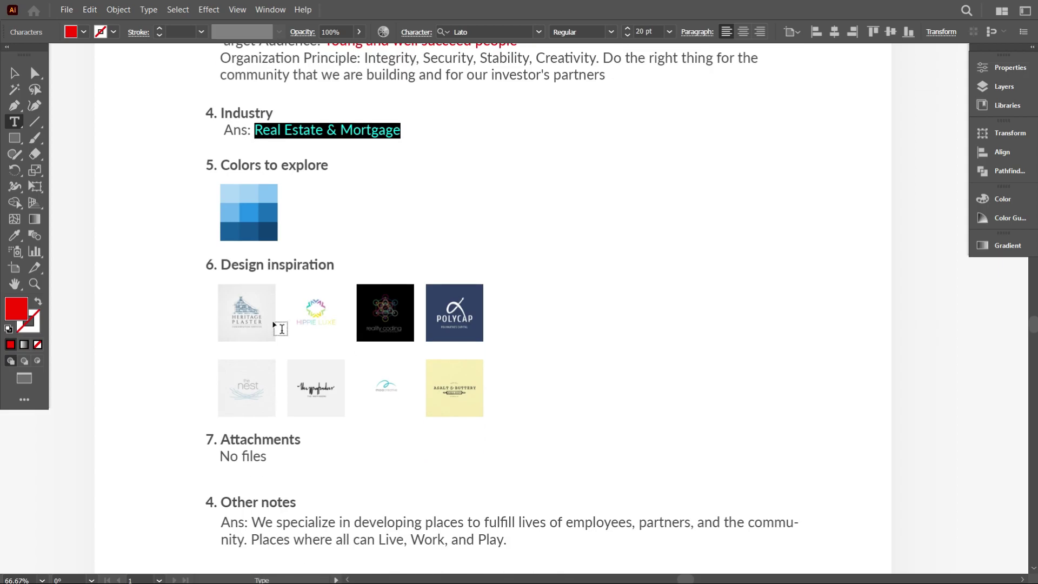
scroll(181, 347, up, 2)
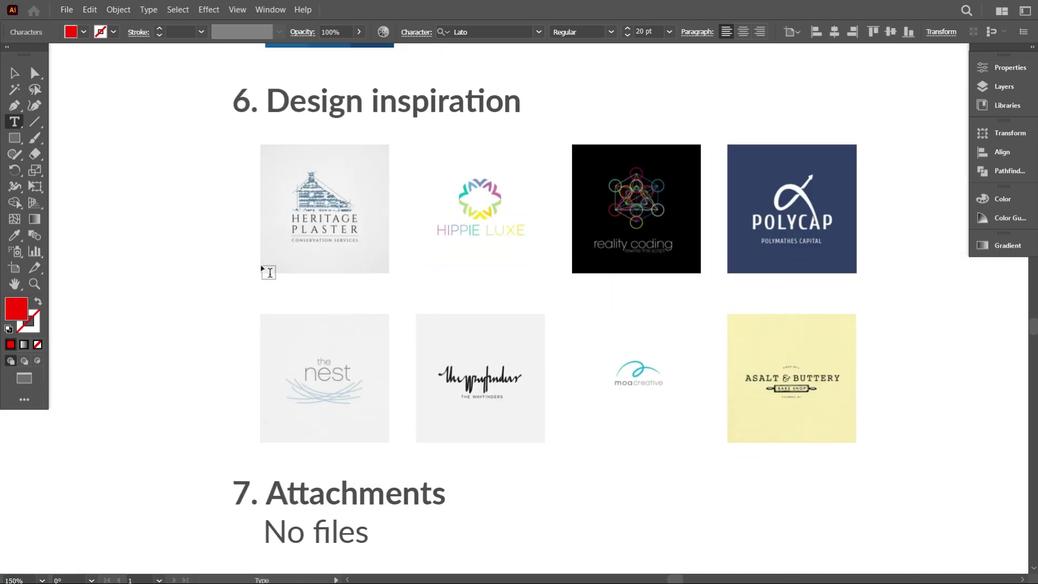
scroll(301, 230, up, 1)
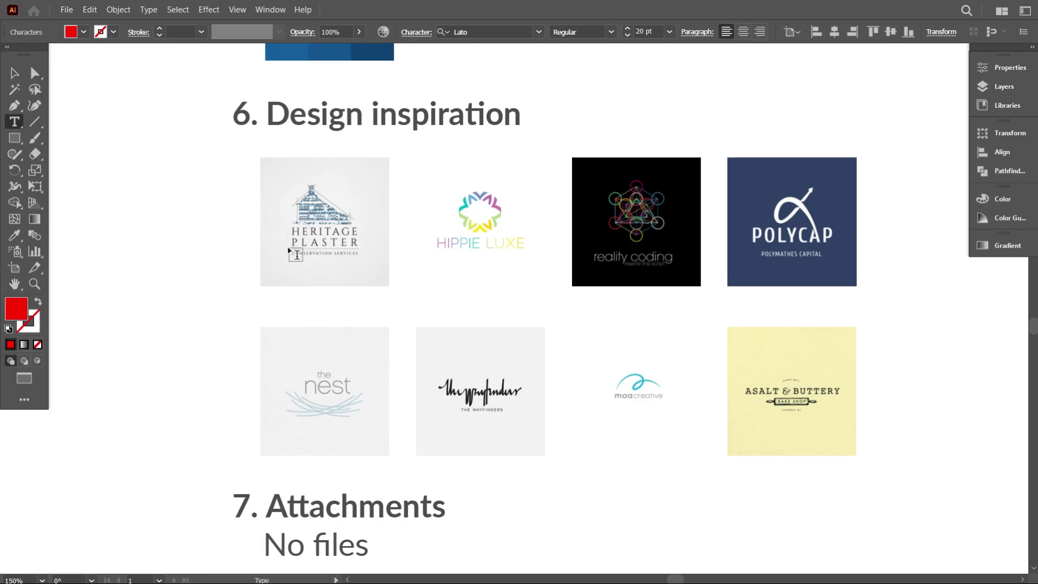
scroll(242, 310, down, 2)
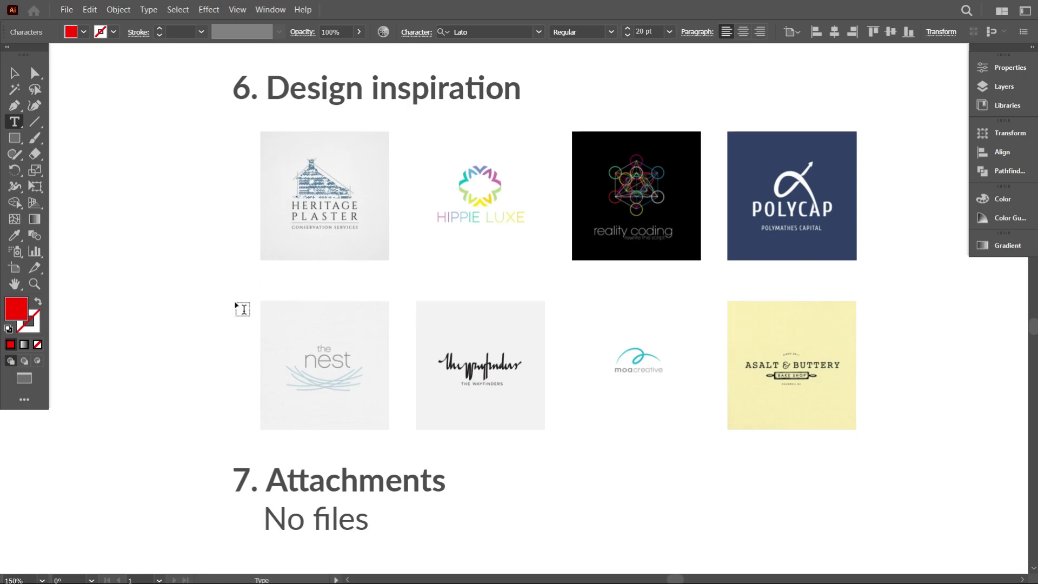
Read the Attachments and Other notes sections at the end of the brief.
alt+scroll(241, 310, down, 3)
alt+scroll(242, 338, up, 1)
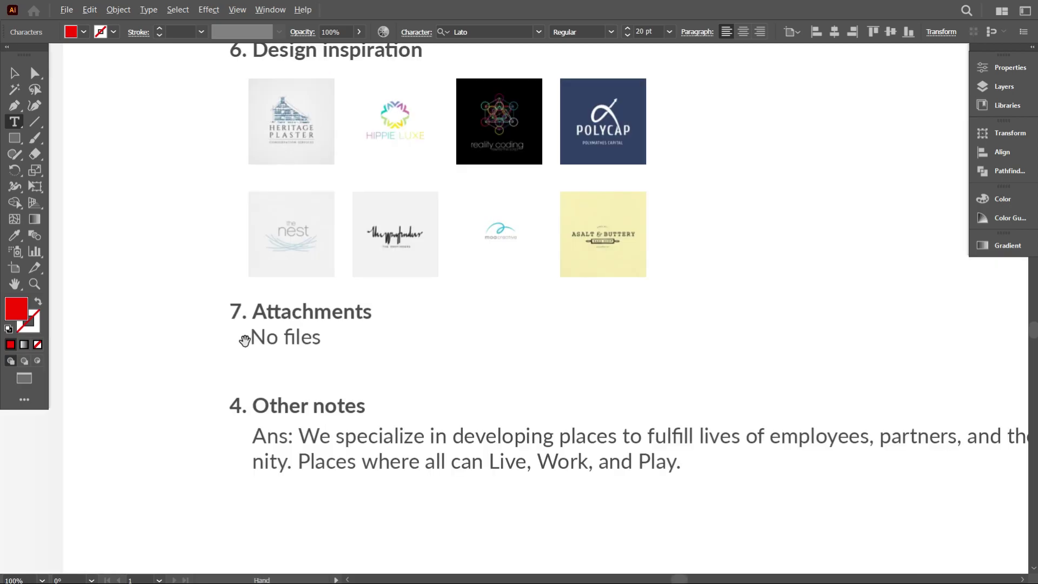
scroll(291, 369, up, 1)
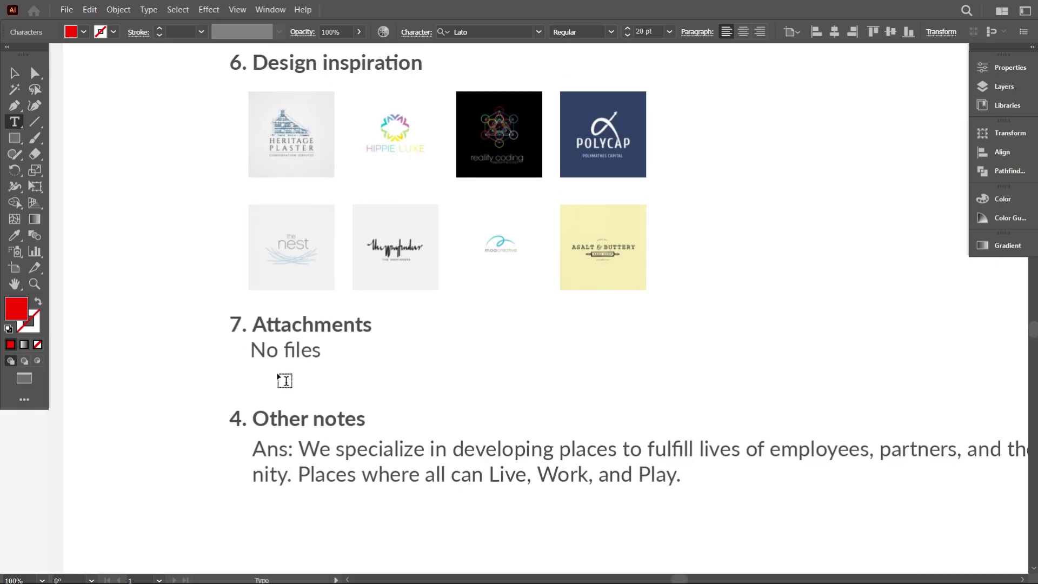
scroll(280, 374, up, 1)
scroll(271, 358, down, 3)
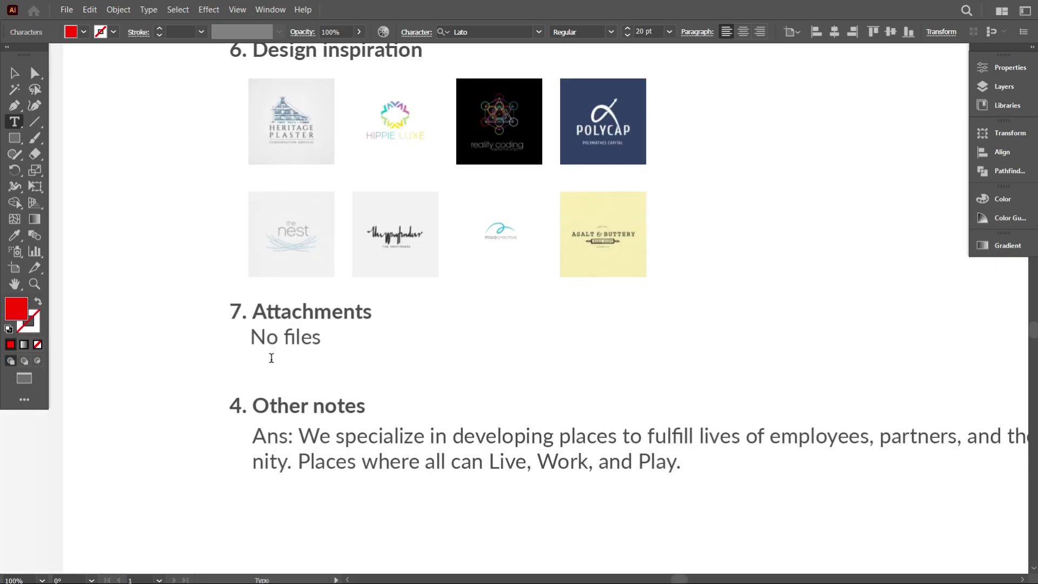
alt+scroll(268, 362, down, 1)
scroll(286, 391, down, 2)
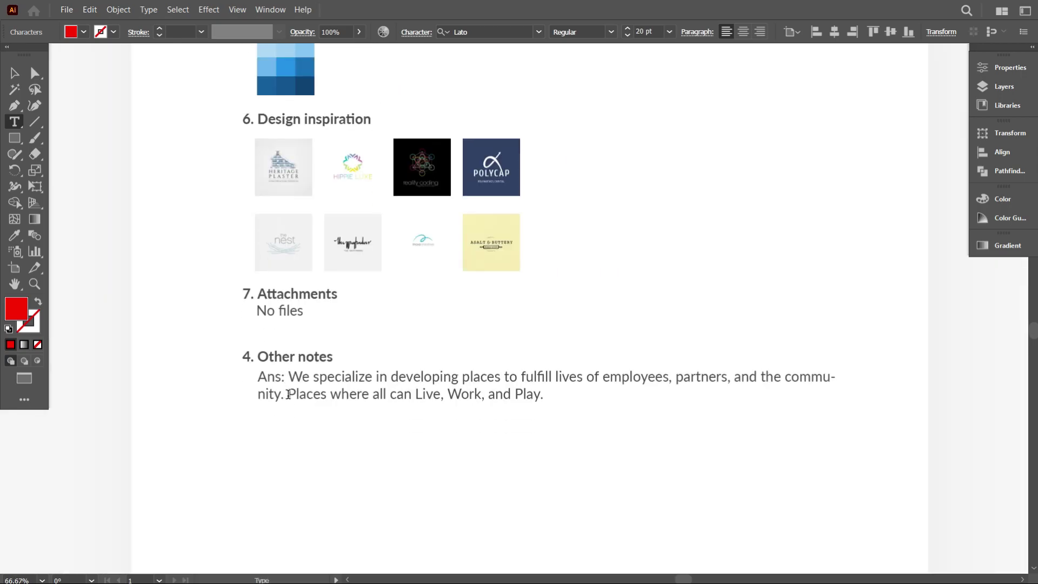
alt+scroll(289, 392, up, 1)
scroll(313, 453, down, 2)
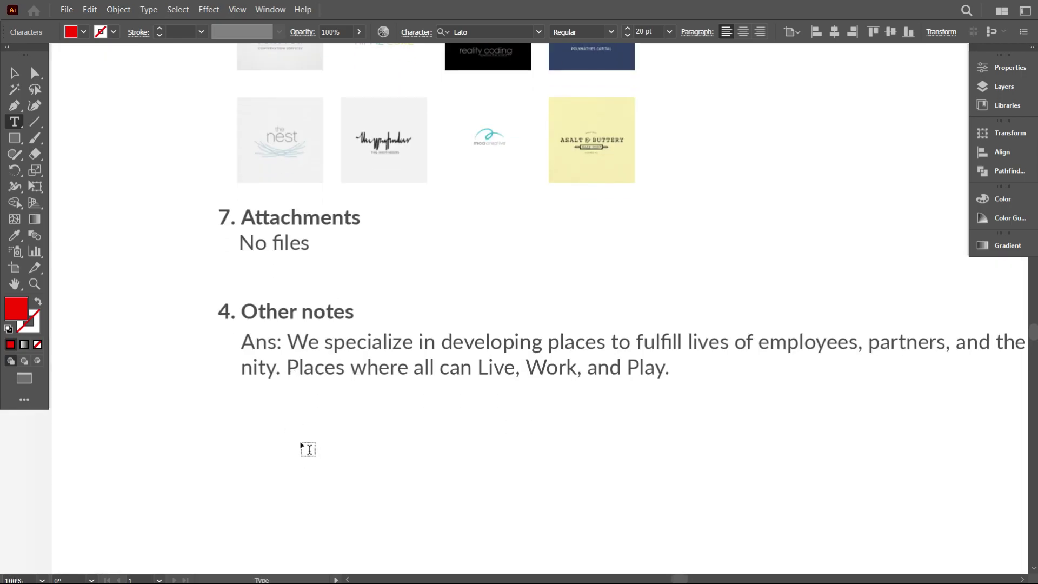
alt+scroll(363, 429, down, 1)
alt+scroll(505, 437, up, 1)
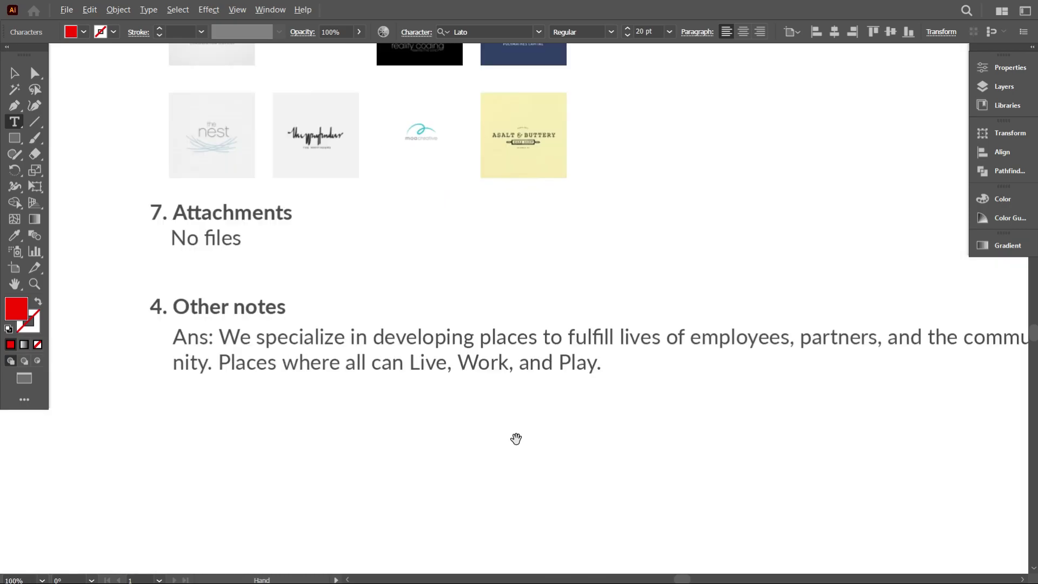
alt+scroll(527, 452, down, 1)
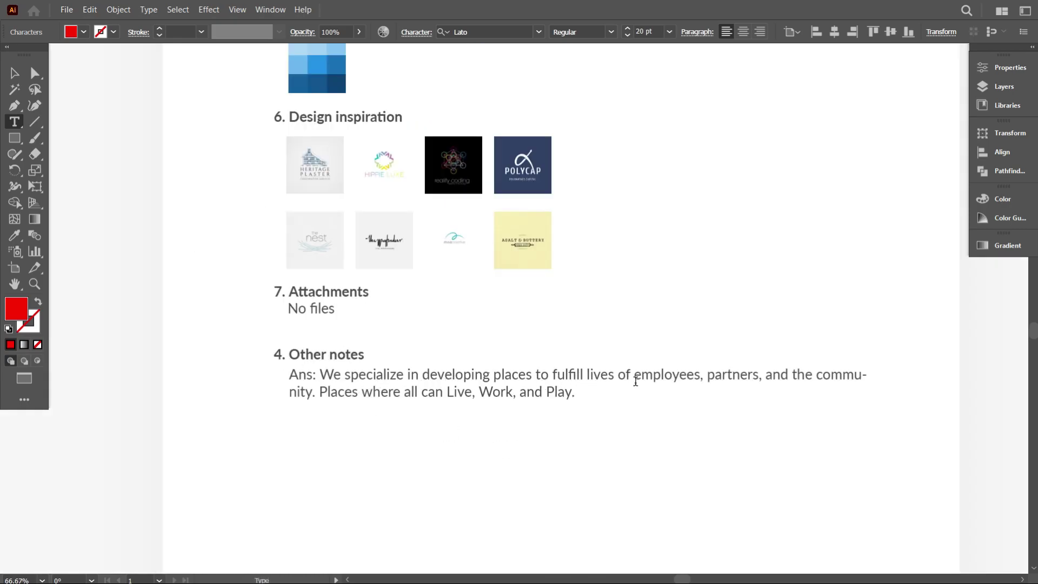
Look back over the whole brief and review its answers highlighted in red, from the notes up to the logo name.
scroll(465, 336, up, 6)
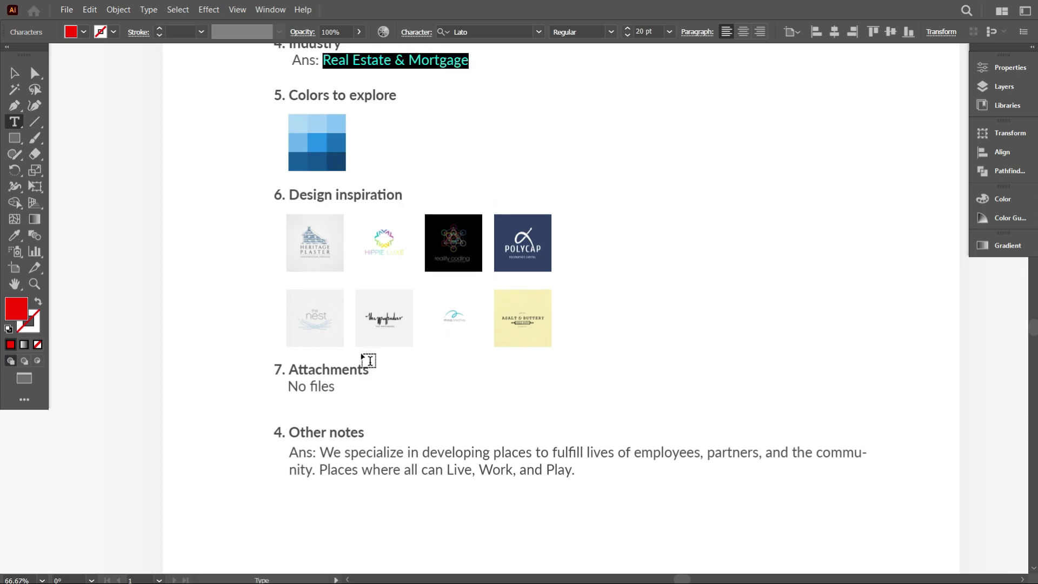
alt+scroll(392, 387, down, 1)
scroll(400, 395, up, 3)
alt+scroll(400, 476, down, 1)
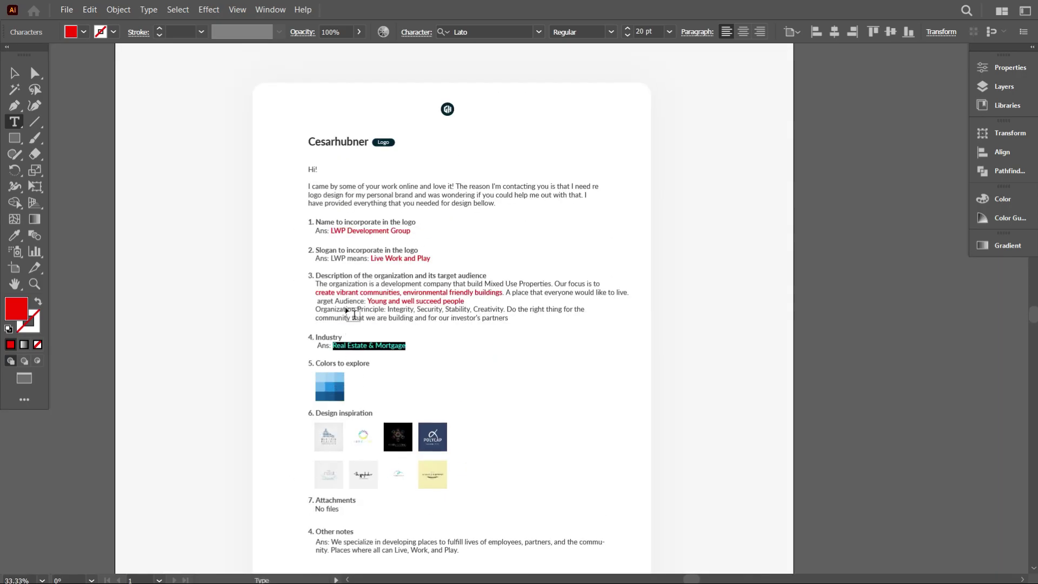
alt+scroll(357, 255, up, 1)
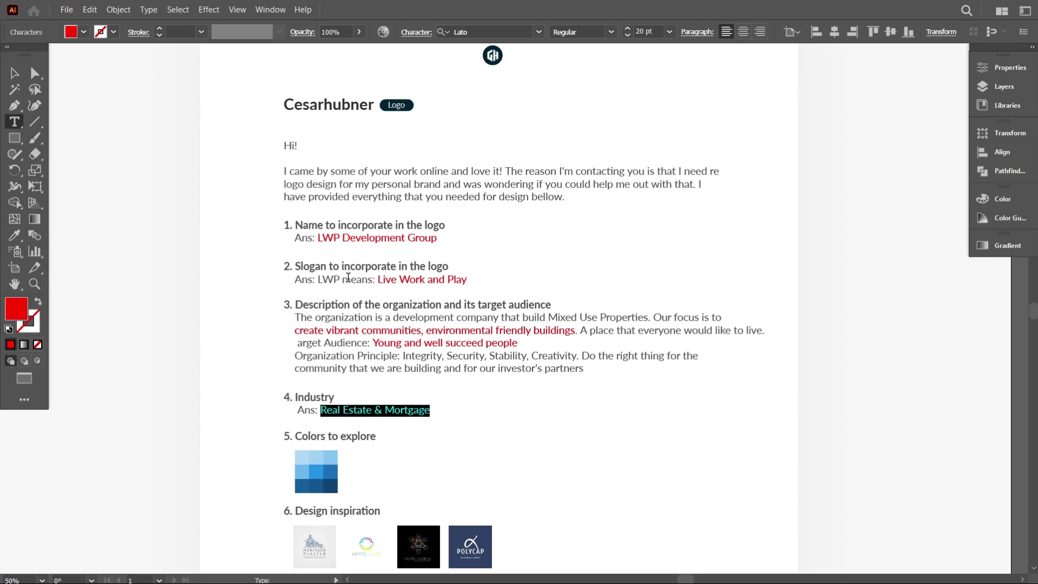
scroll(348, 277, up, 2)
alt+scroll(348, 279, up, 1)
drag(308, 276, 466, 278)
alt+scroll(384, 276, down, 1)
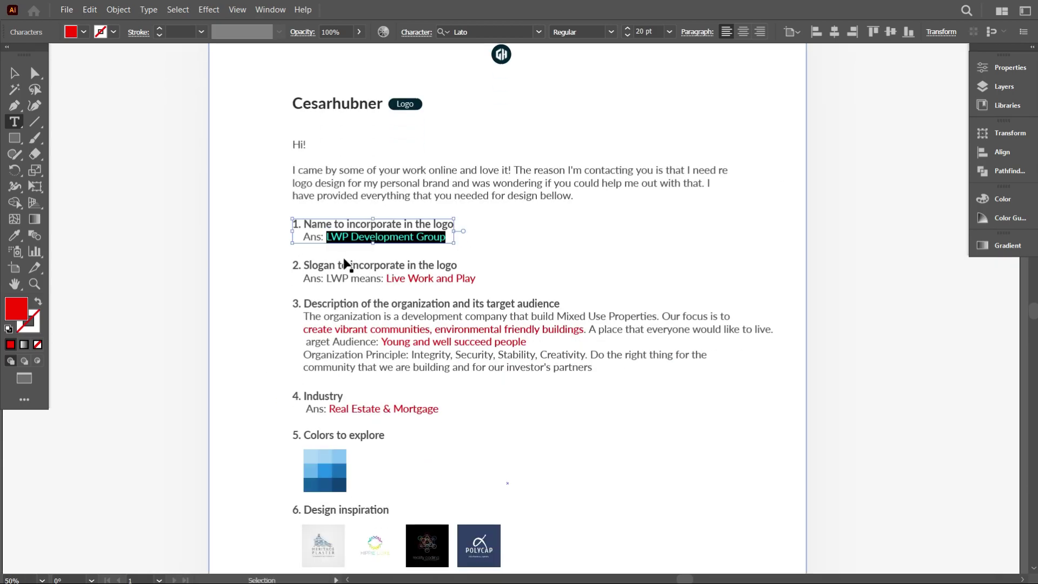
Finish editing the logo name text block and clear the selection.
click(18, 76)
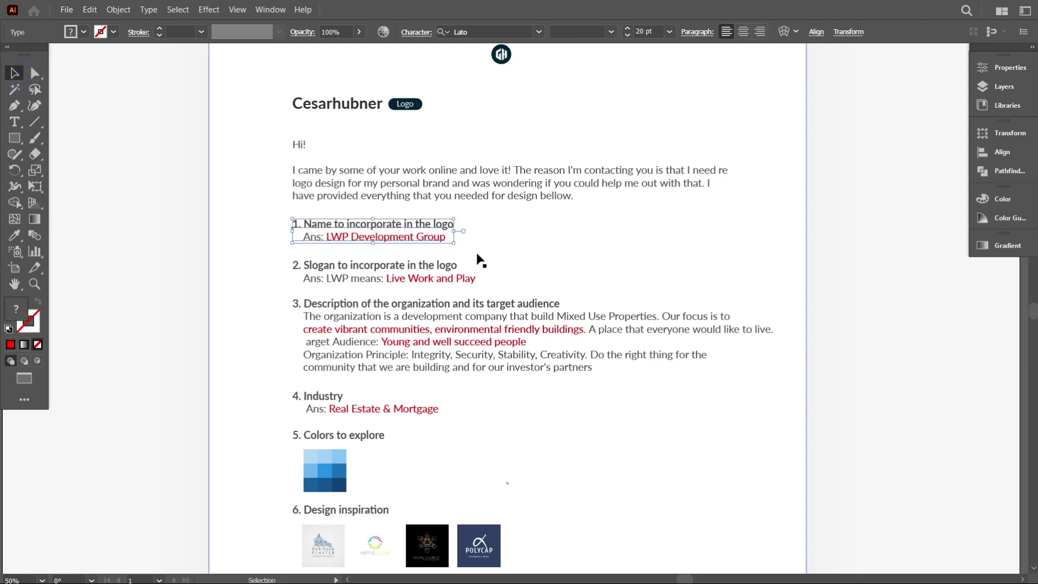
scroll(494, 385, up, 1)
alt+scroll(495, 385, down, 1)
key(ctrl+shift+a)
alt+scroll(336, 394, up, 1)
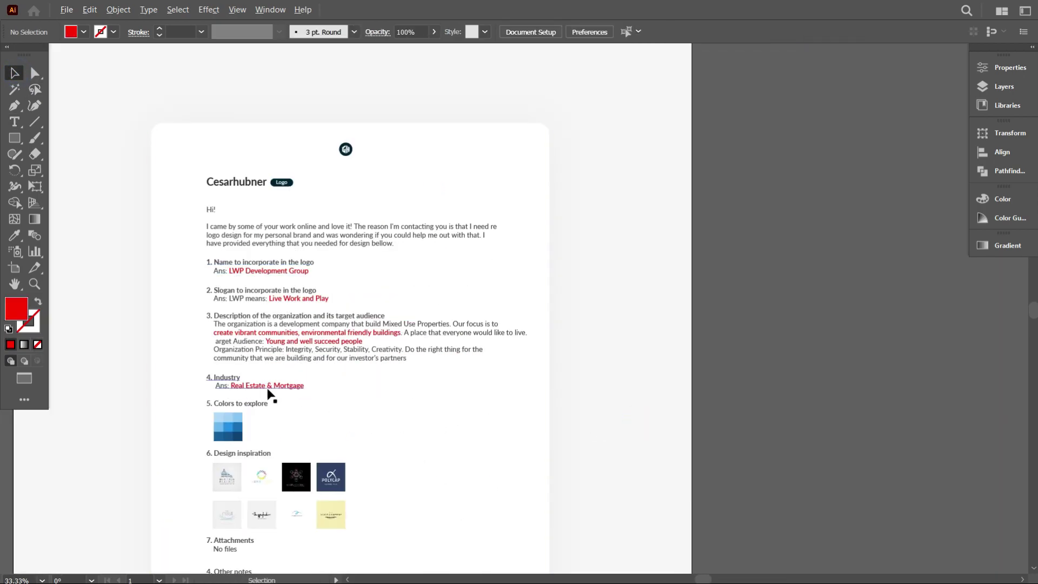
Duplicate the logo name block and the slogan block into the empty area to the right of the brief.
alt+scroll(670, 312, down, 1)
click(266, 262)
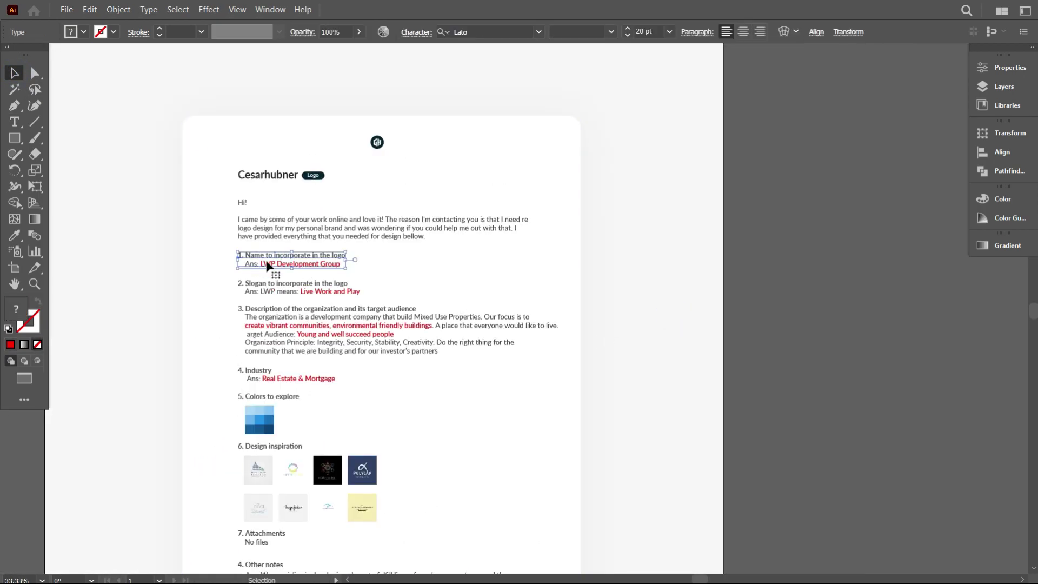
alt+drag(270, 262, 635, 265)
click(308, 292)
alt+drag(308, 292, 666, 293)
Duplicate the Industry block and the blue color palette, placing the copies in line below the copied slogan.
alt+scroll(292, 351, down, 1)
click(281, 371)
alt+drag(280, 371, 549, 324)
key(ctrl+shift+a)
scroll(315, 399, down, 2)
drag(290, 342, 555, 284)
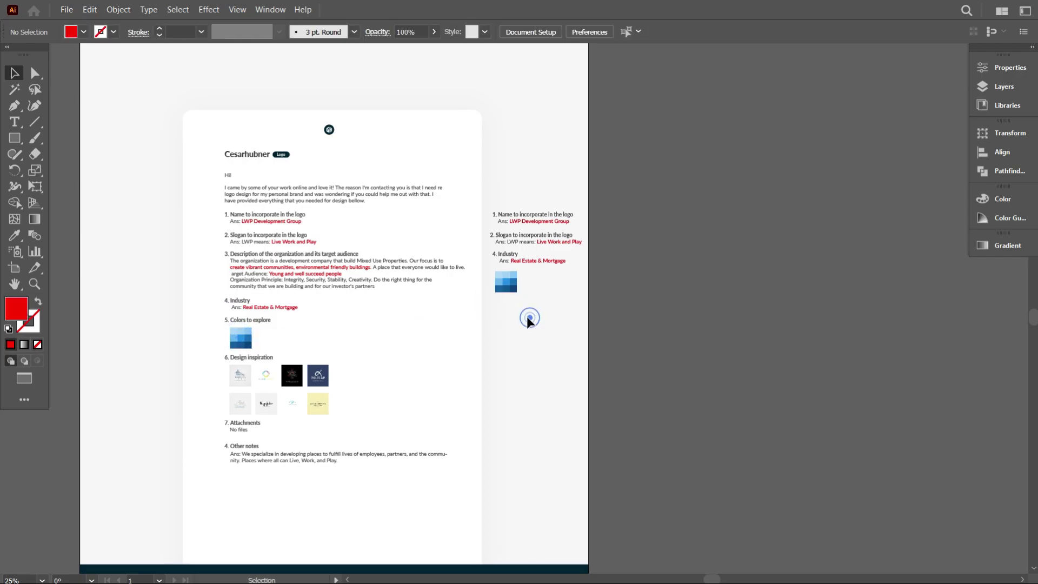
key(ctrl+shift+a)
Select the duplicated name, slogan, industry and palette items beside the brief and copy them together to the clipboard.
alt+scroll(541, 270, up, 1)
key(ctrl+minus)
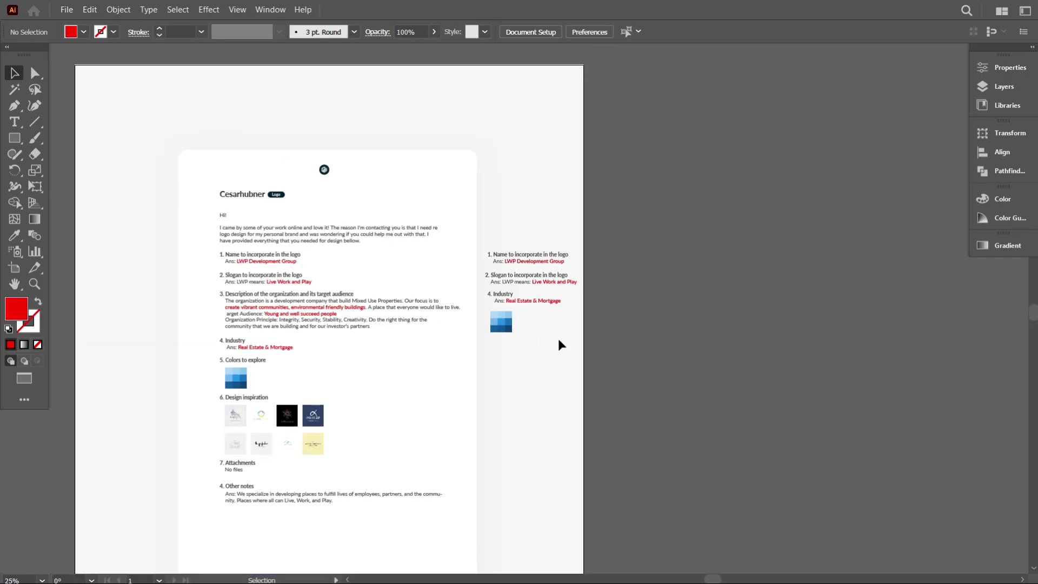
click(562, 331)
right_click(535, 273)
drag(583, 366, 503, 241)
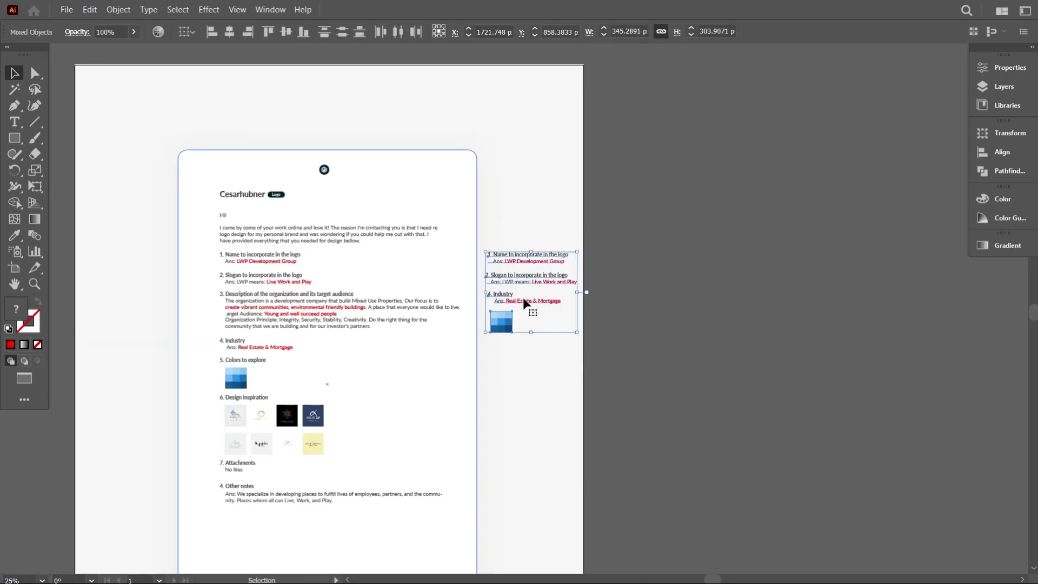
key(ctrl+minus)
key(ctrl+plus)
key(ctrl+c)
Create a new document, paste the copied brief items and position them in the artboard's upper-left area.
key(ctrl+n)
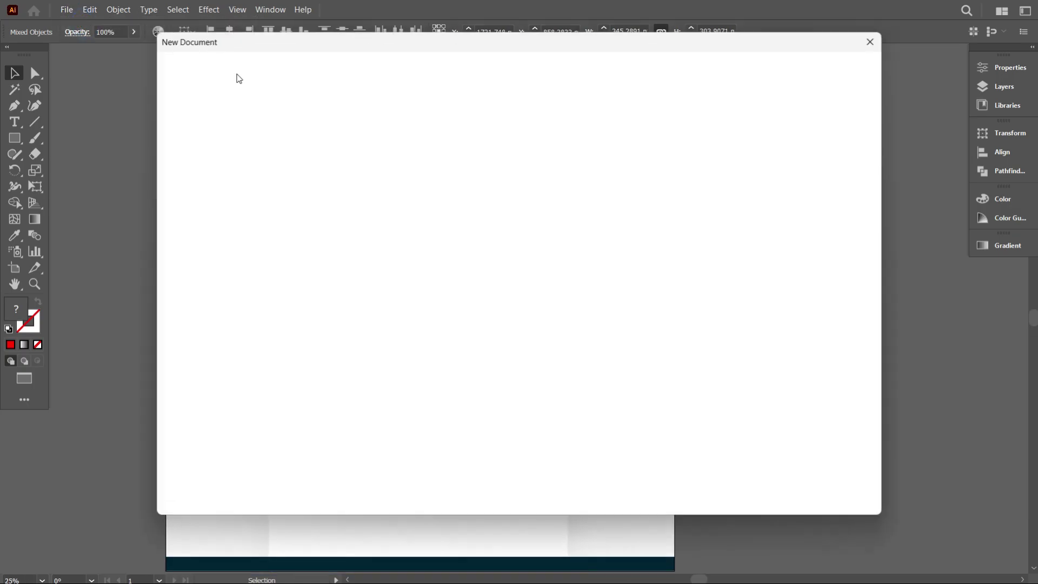
key(Return)
key(ctrl+v)
scroll(501, 369, up, 1)
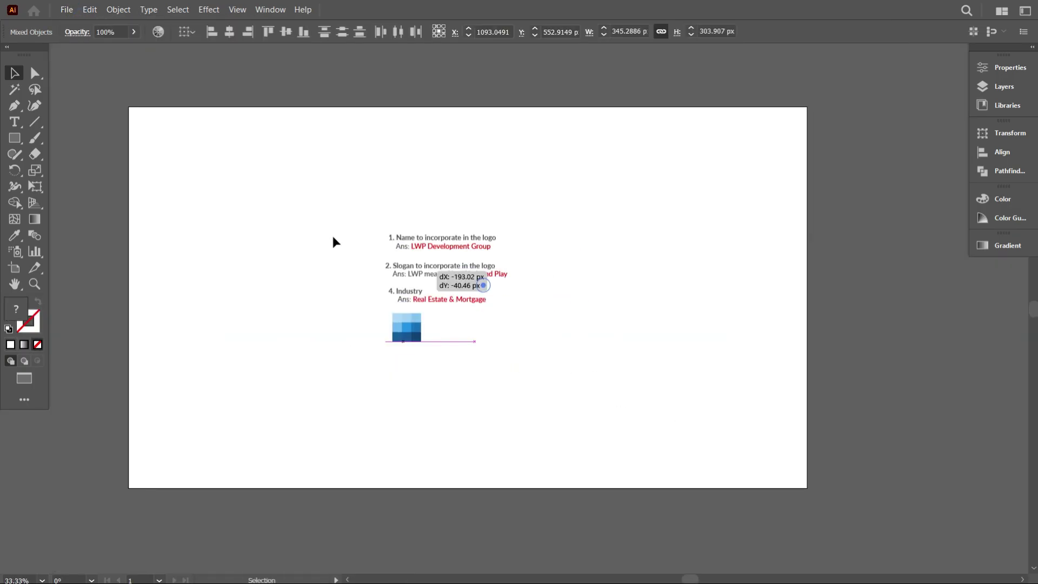
click(392, 267)
scroll(202, 227, up, 1)
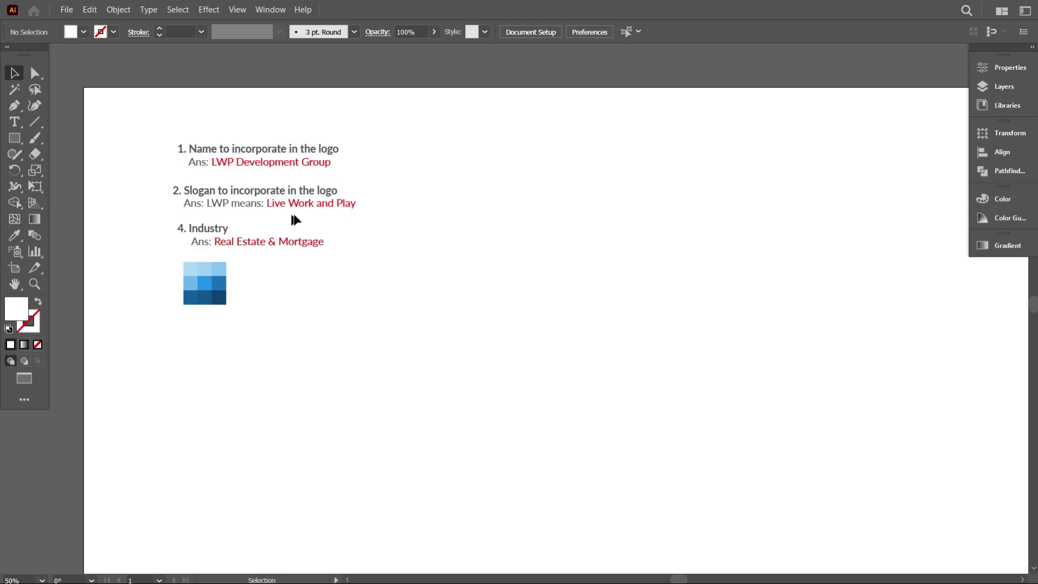
scroll(369, 243, up, 1)
scroll(366, 243, down, 2)
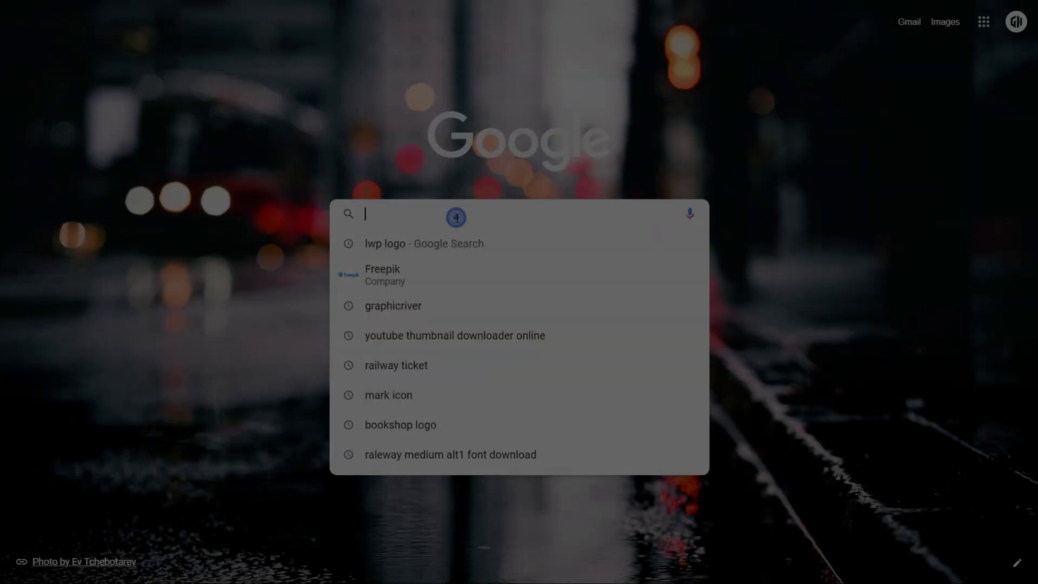
Switch to the browser and search Google Images for "LWP Logo".
text(LW)
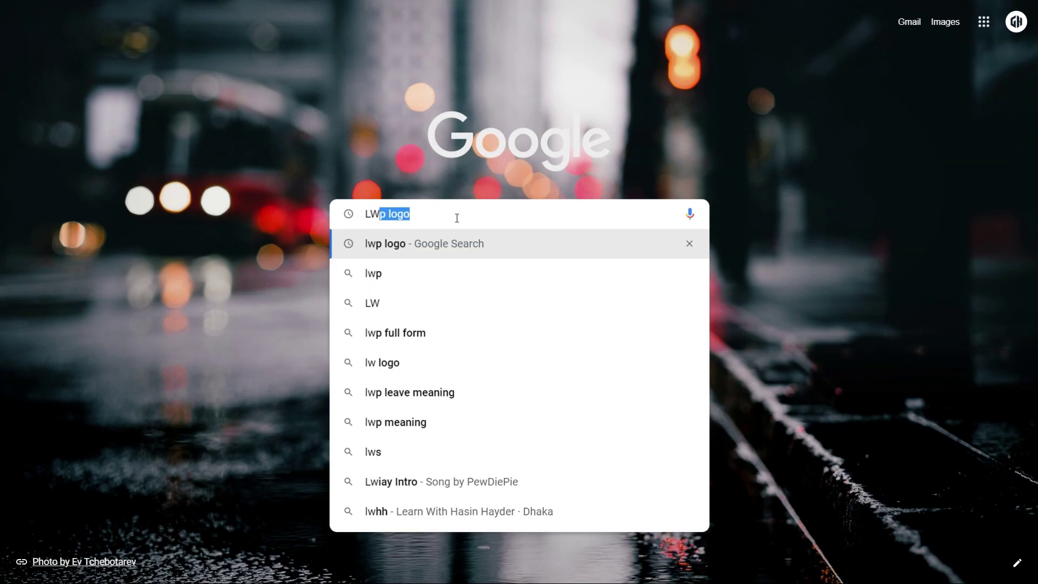
text(P L)
click(456, 216)
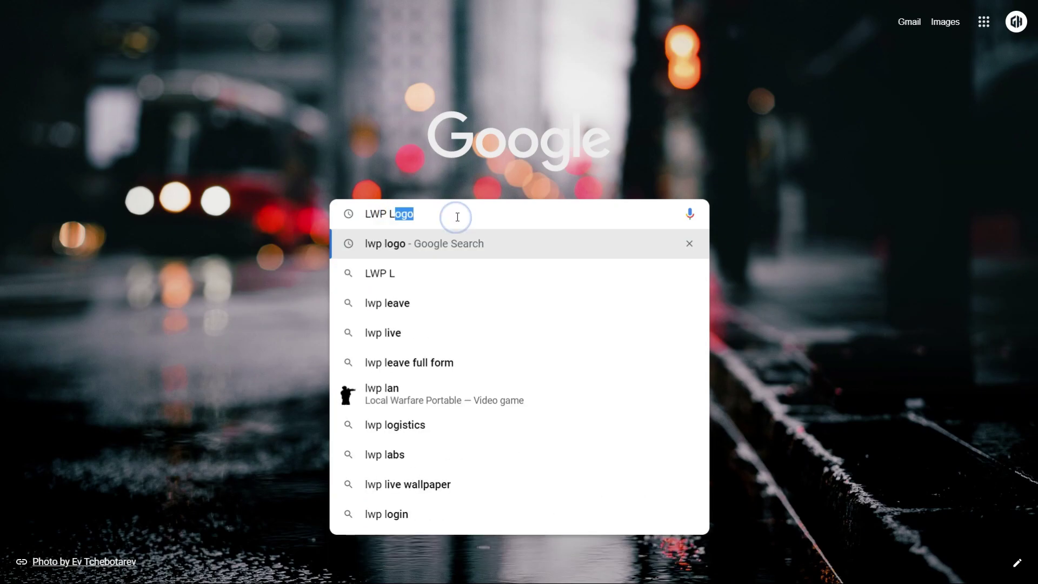
key(Return)
scroll(406, 342, down, 1)
scroll(406, 342, up, 1)
click(202, 74)
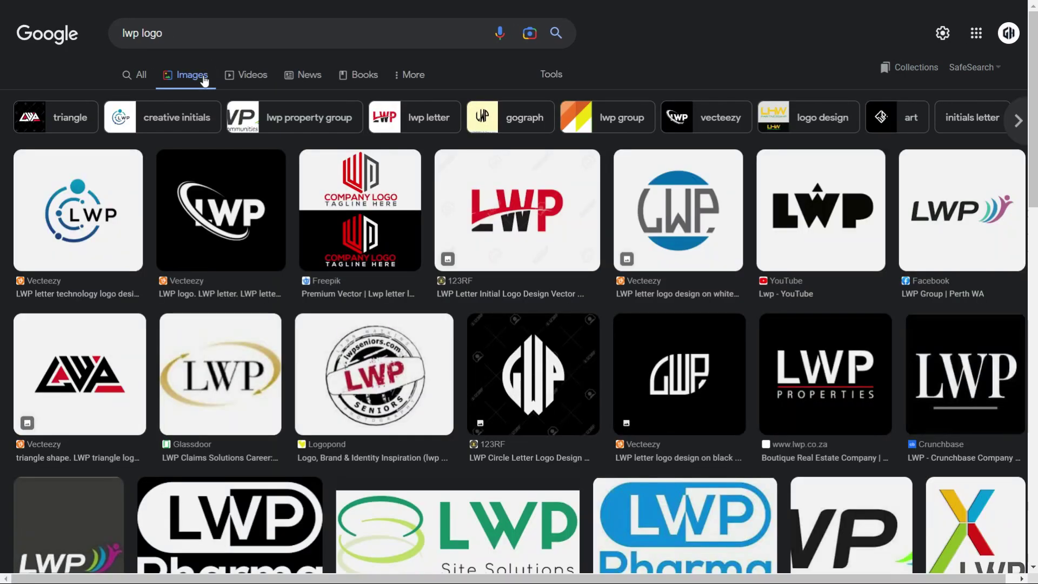
Browse the image results for existing LWP logos far down the list and back up, looking for design ideas.
scroll(389, 368, down, 5)
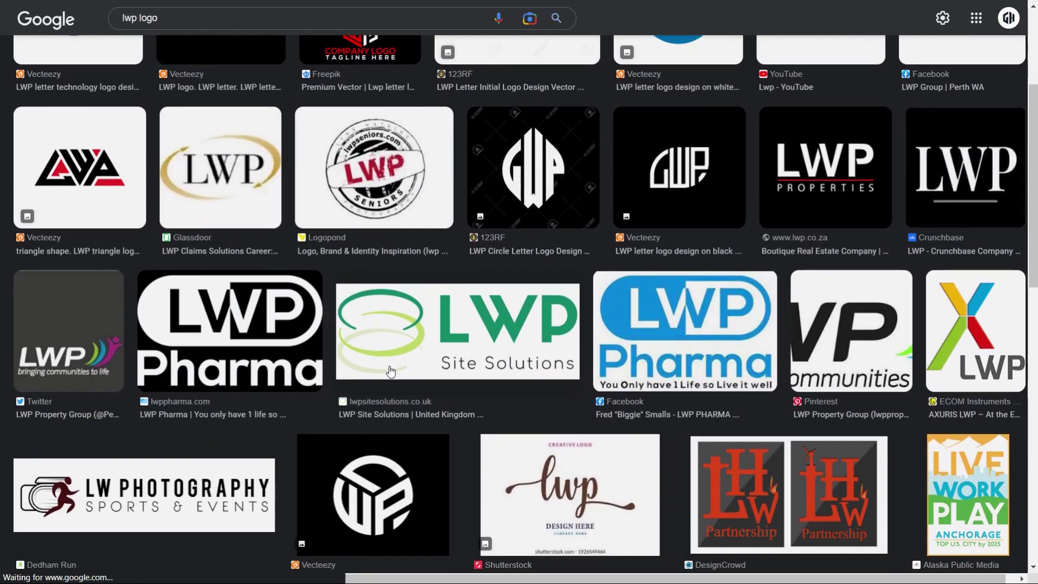
scroll(389, 368, down, 13)
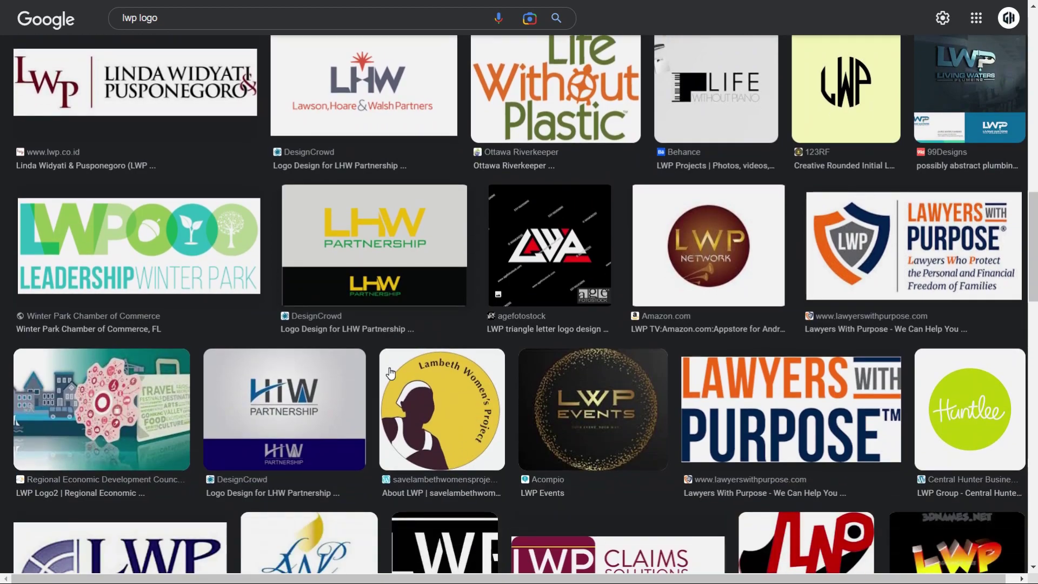
scroll(391, 373, down, 14)
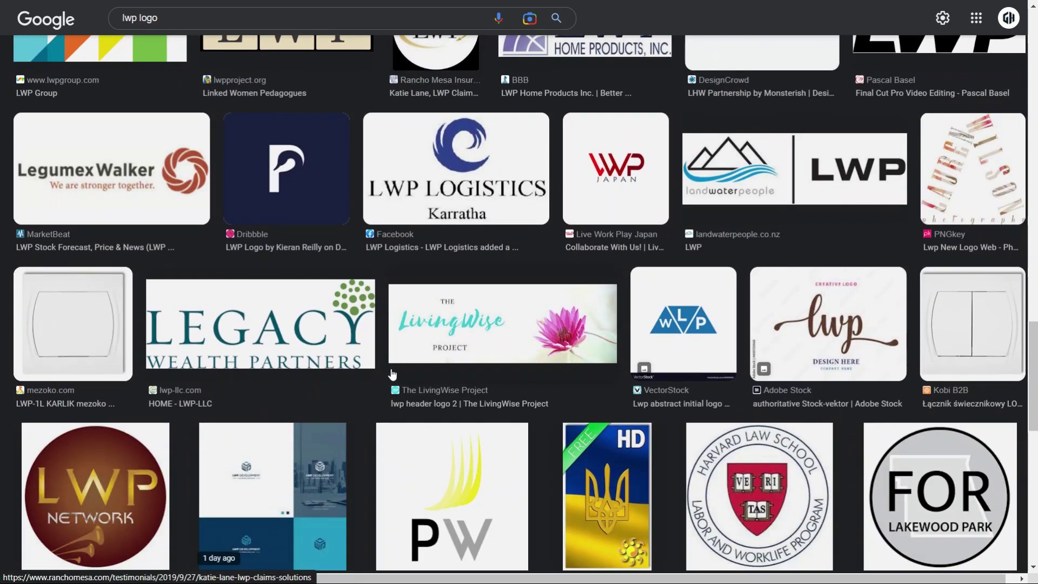
scroll(392, 373, down, 13)
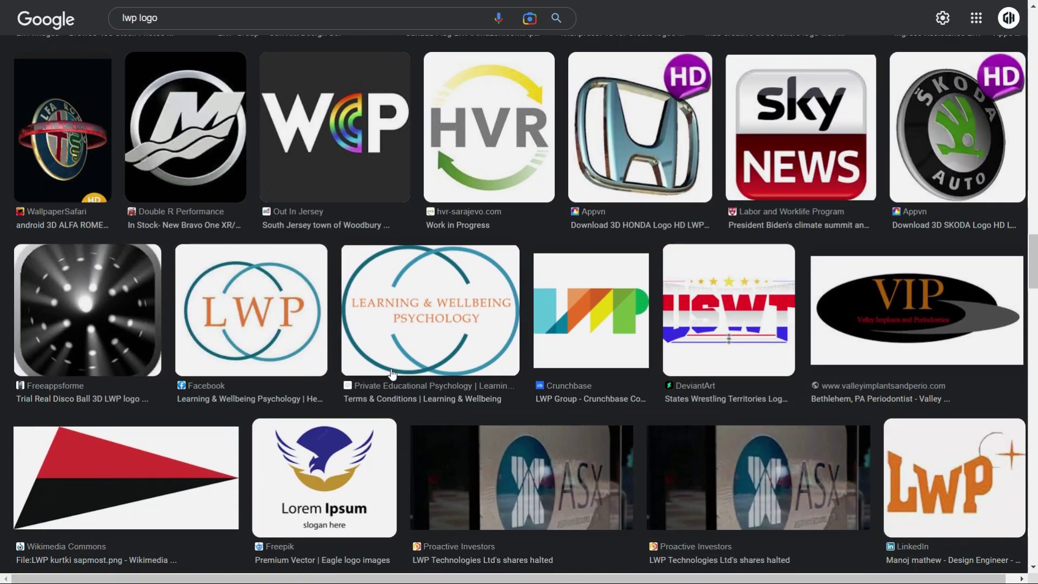
scroll(393, 375, down, 9)
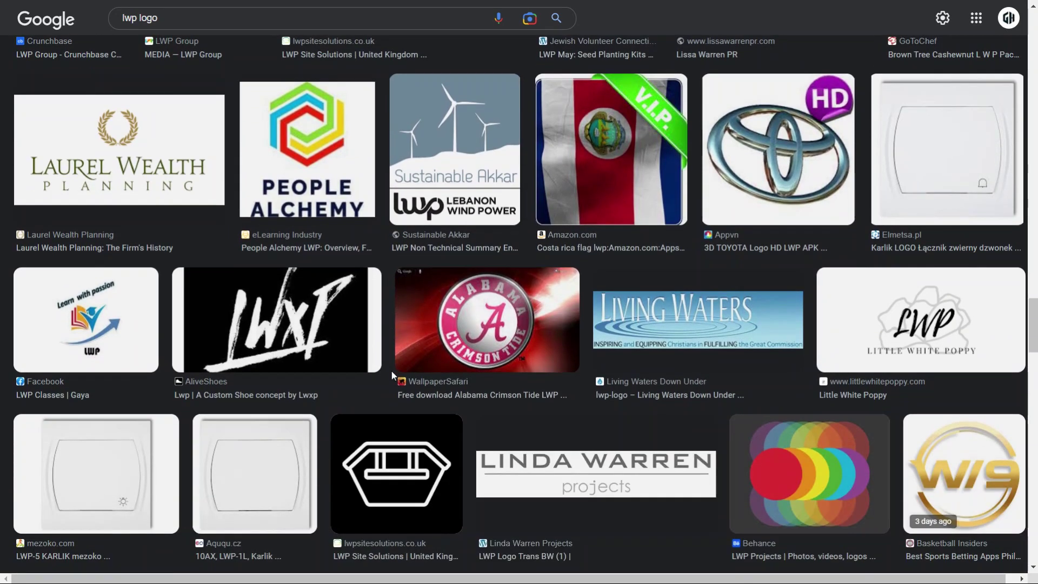
scroll(394, 371, down, 7)
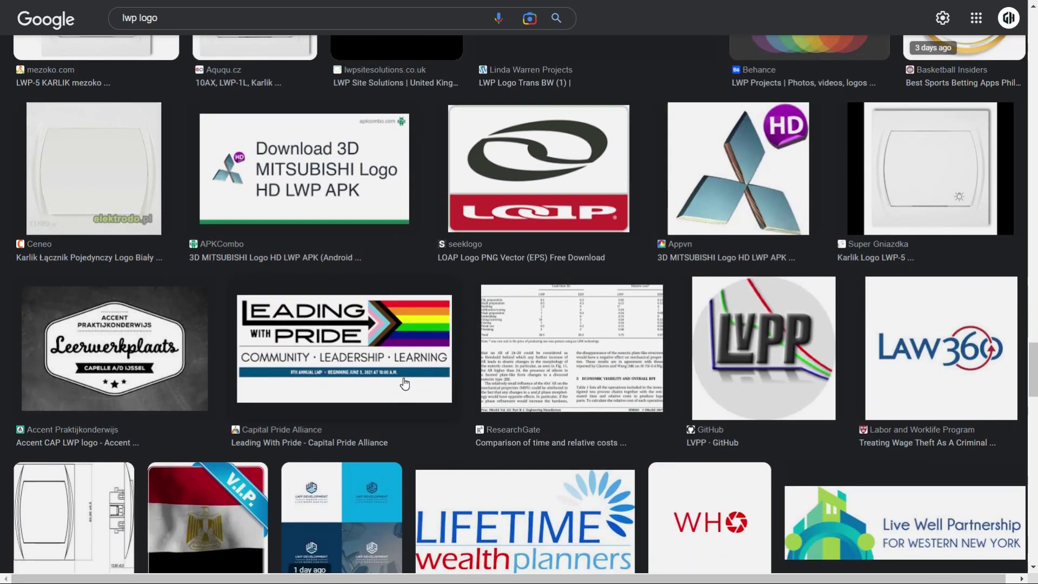
scroll(403, 378, up, 12)
scroll(405, 382, up, 20)
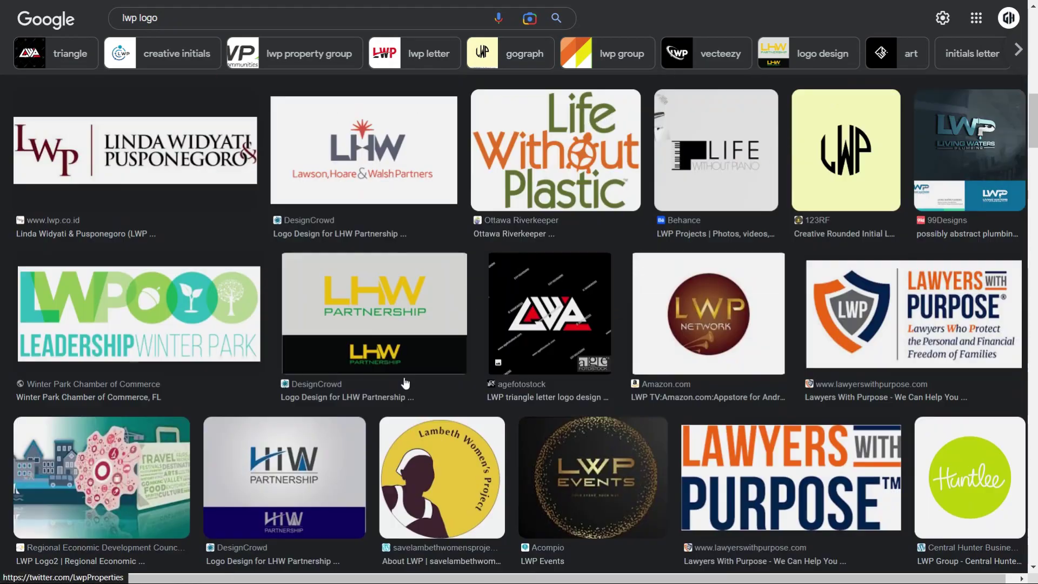
Preview the circular LWP monogram from Vecteezy, close it, and open the red Freepik LWP logo near the start of the results.
scroll(405, 383, up, 10)
click(402, 378)
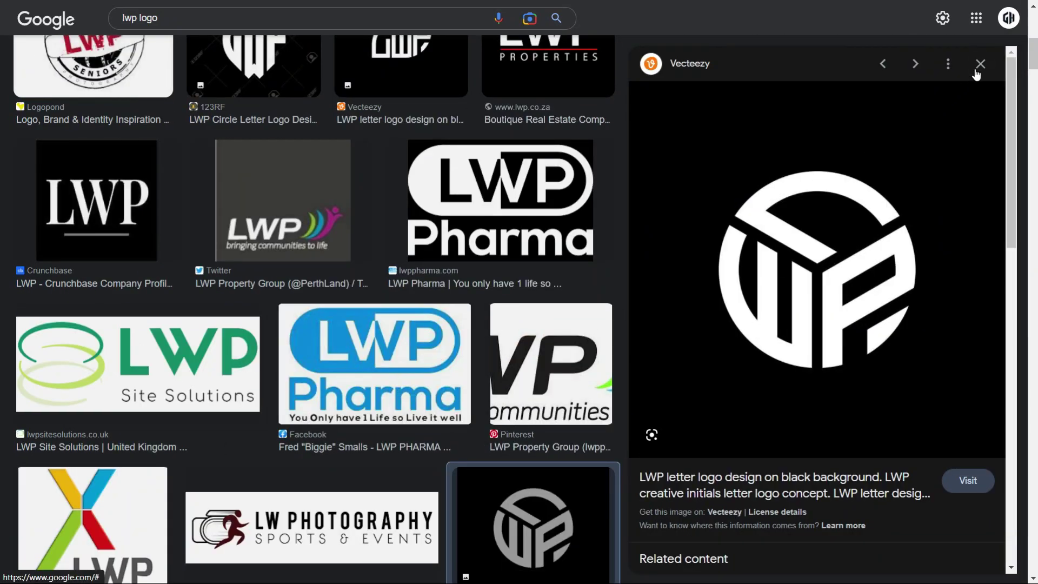
click(980, 65)
scroll(379, 216, up, 1)
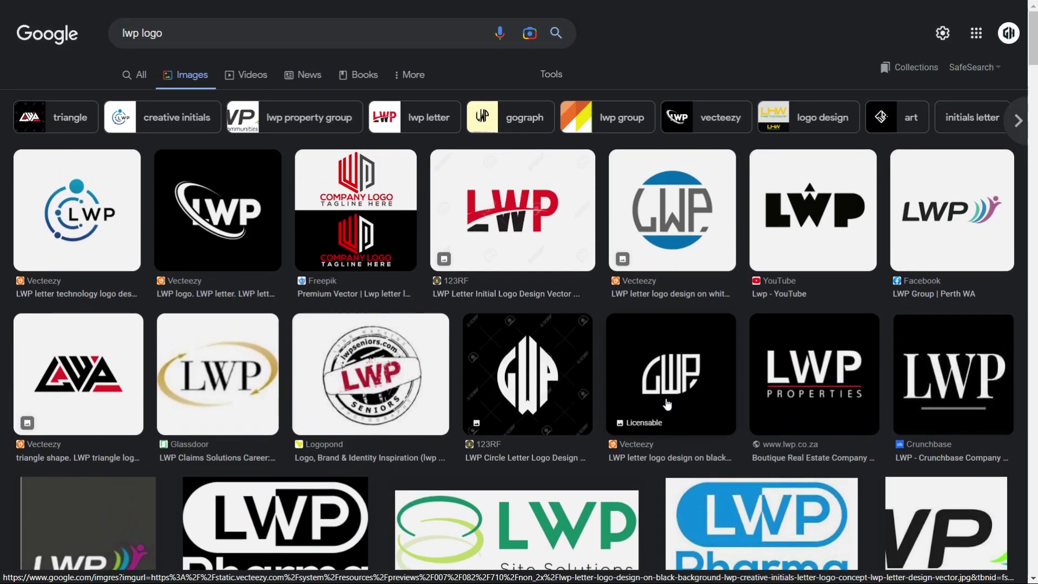
click(360, 214)
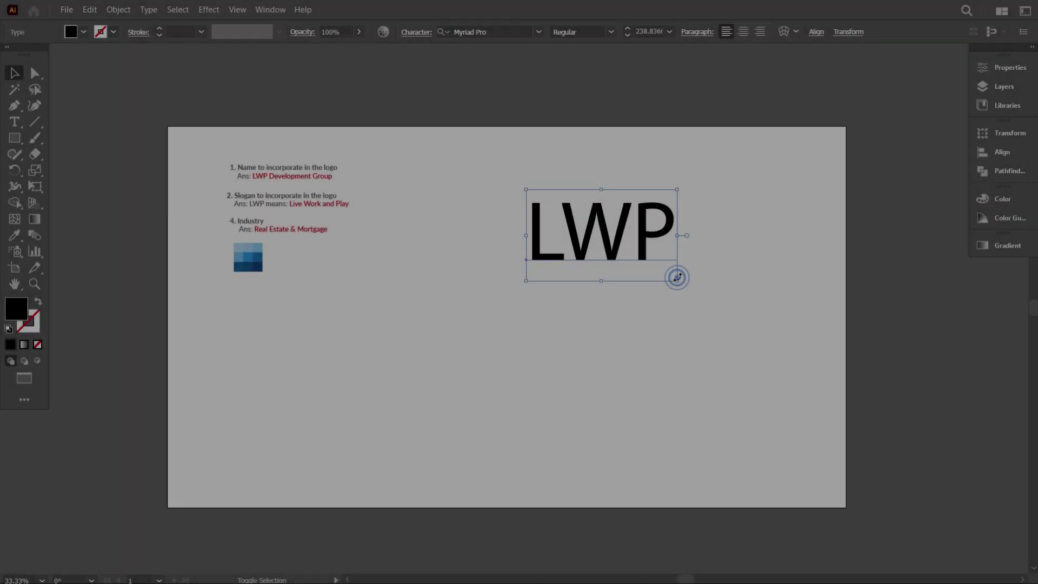
Switch back to Illustrator, scale down the large "LWP" text in the artboard's upper-right area and deselect it.
drag(677, 277, 678, 188)
click(676, 277)
scroll(562, 330, up, 1)
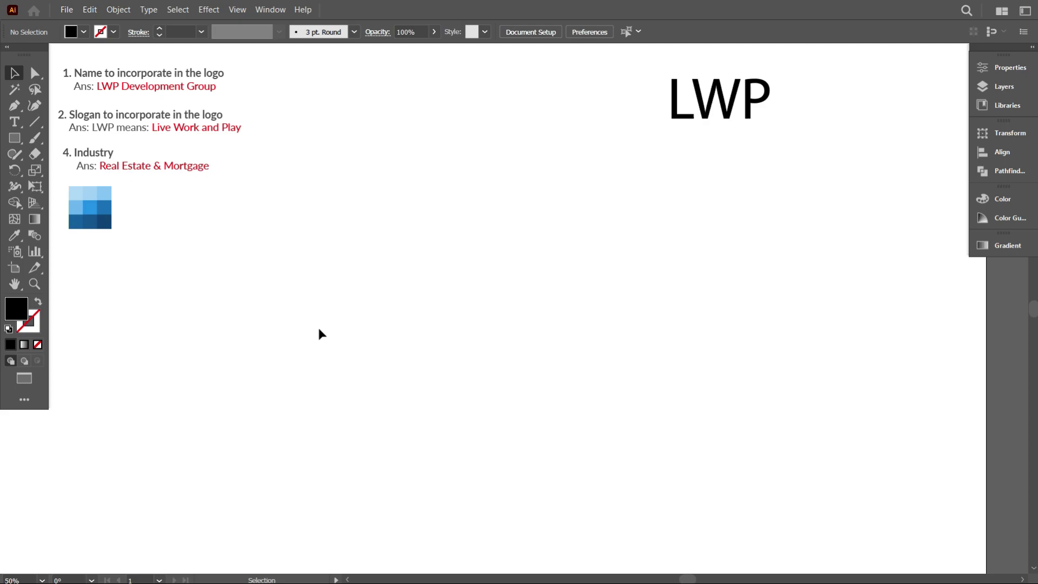
Move the "LWP" text farther toward the artboard's upper-right corner and deselect it.
scroll(330, 338, up, 1)
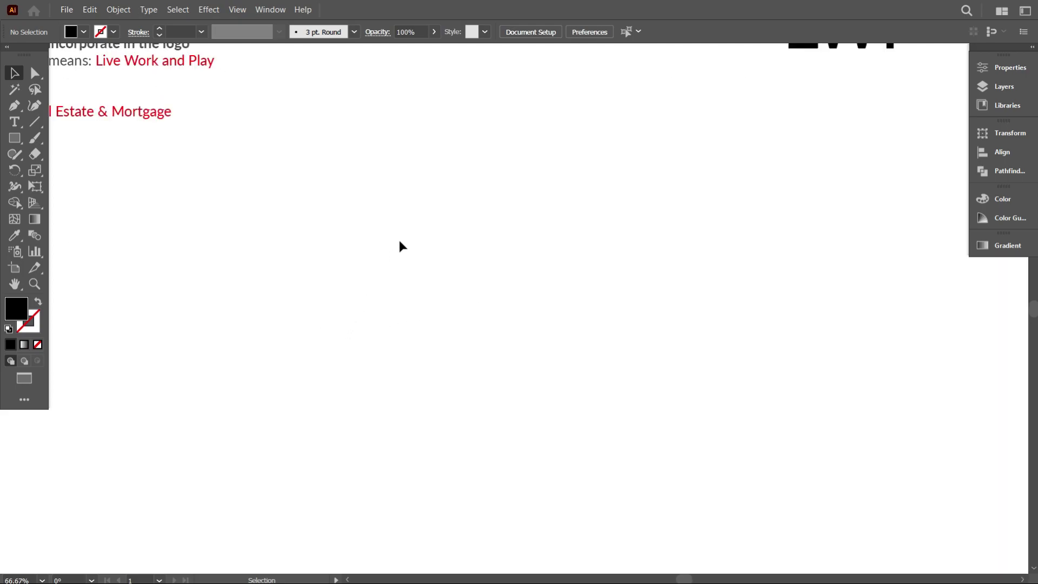
scroll(624, 244, down, 1)
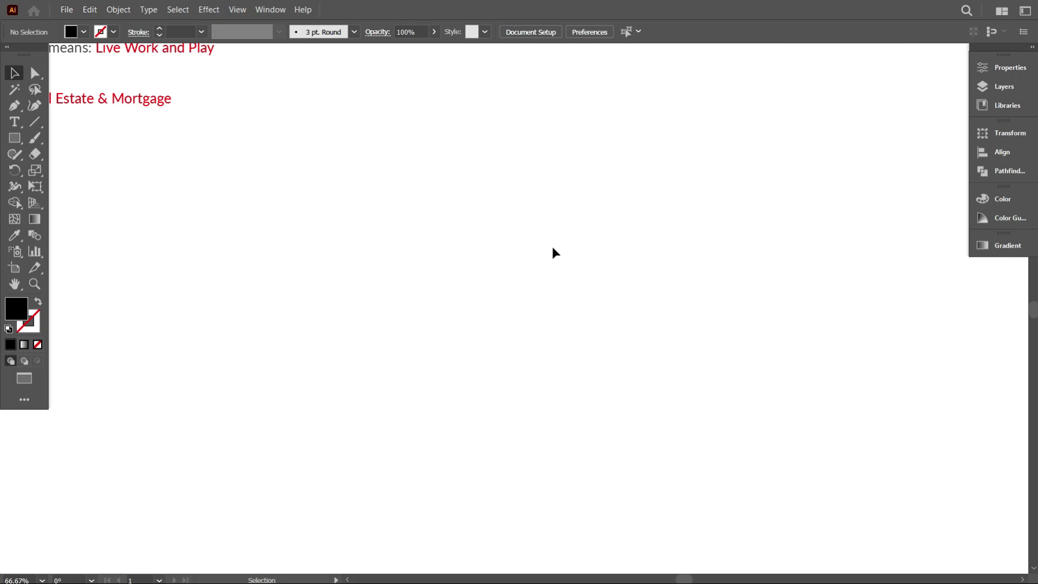
scroll(533, 266, up, 1)
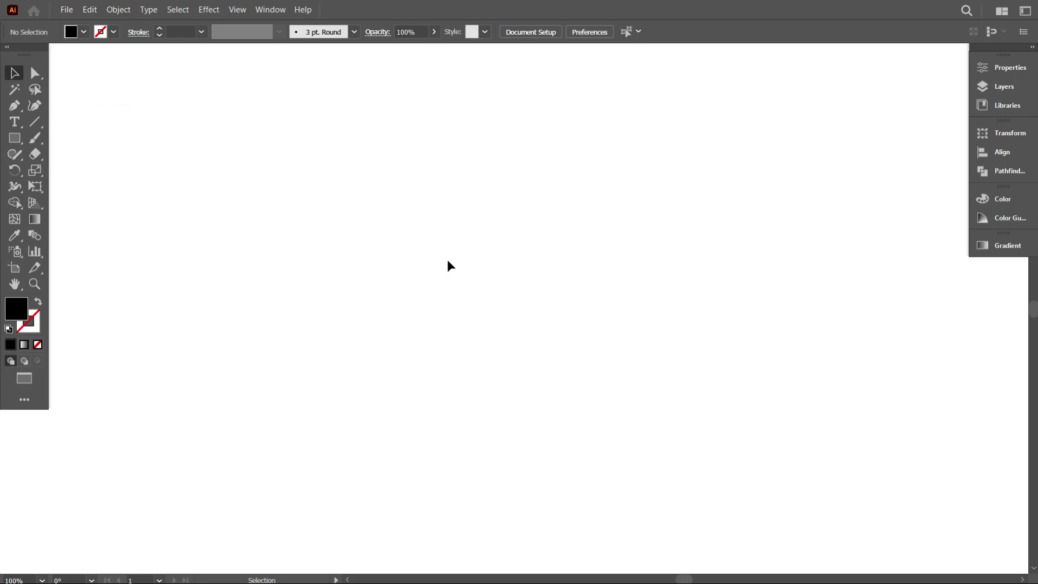
scroll(432, 258, down, 2)
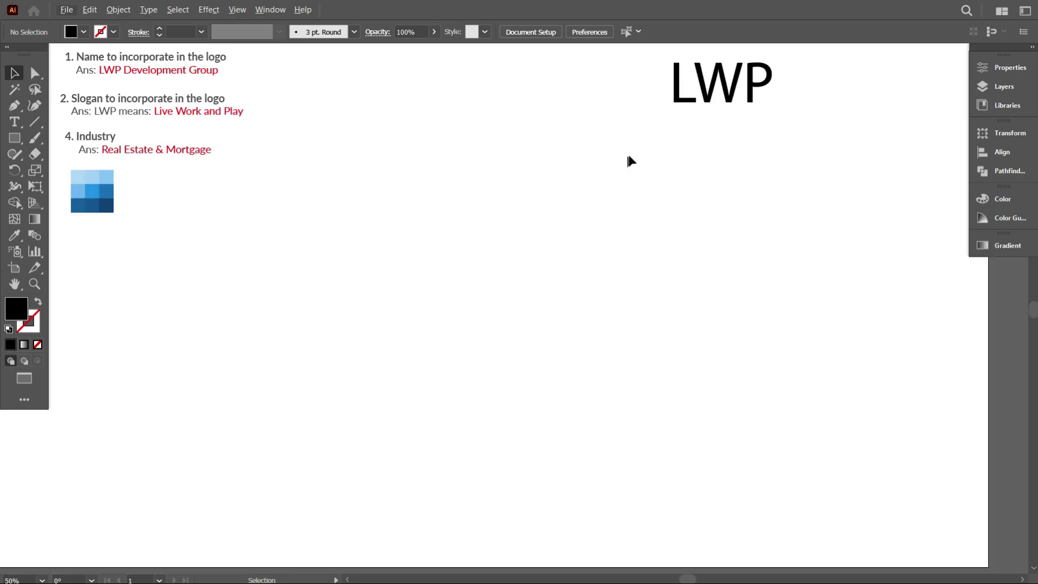
drag(686, 107, 806, 118)
click(626, 252)
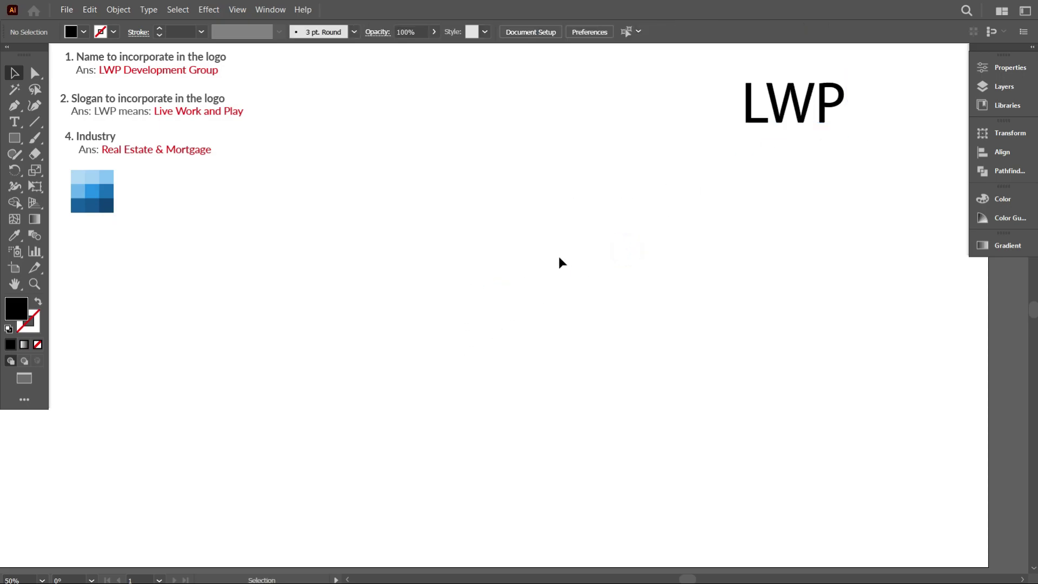
Draw a vertical straight line about 403 px tall near the artboard's middle and give it a black stroke.
click(37, 122)
drag(407, 226, 407, 439)
scroll(398, 414, up, 1)
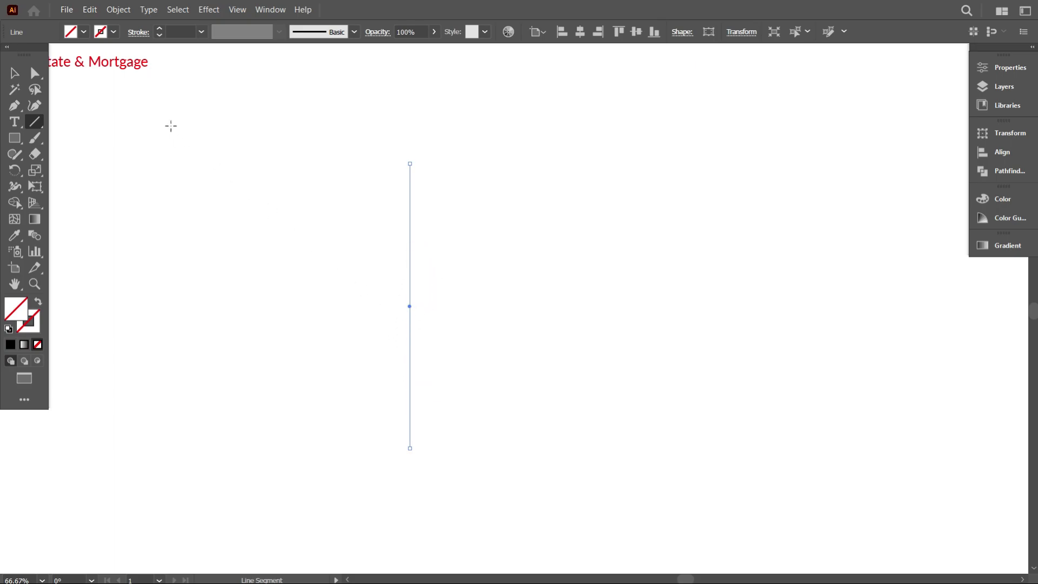
click(113, 31)
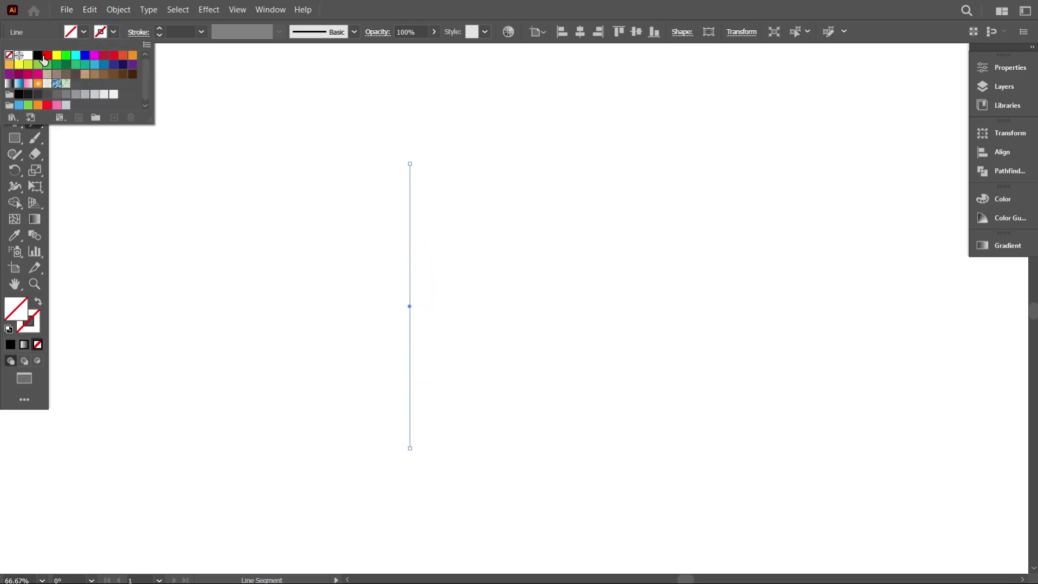
click(38, 55)
click(188, 159)
click(15, 70)
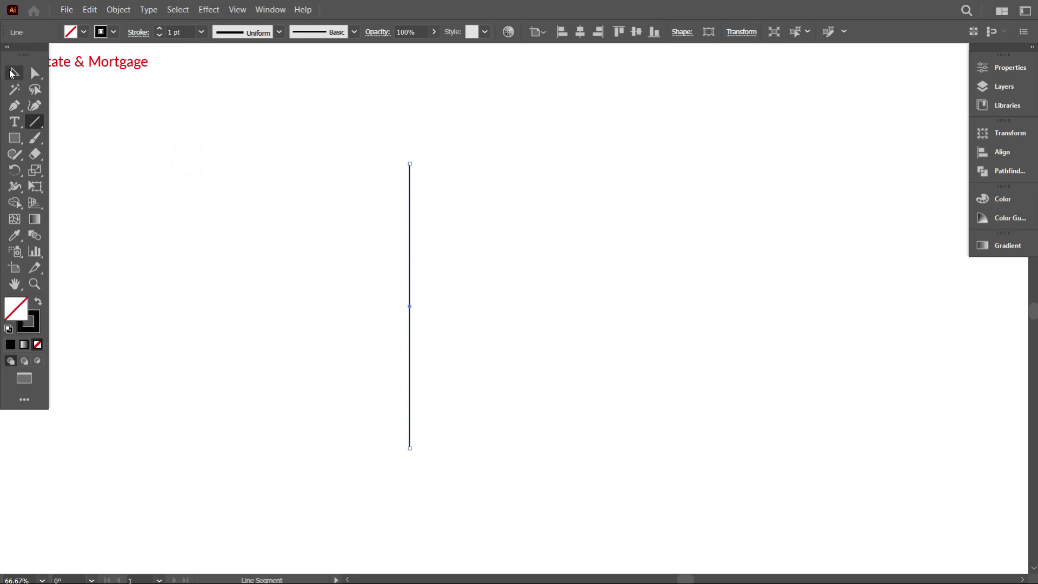
click(249, 211)
Duplicate the vertical line slightly to its right and repeat the copy ten times, making twelve evenly spaced lines spanning about 213 px.
drag(561, 373, 351, 244)
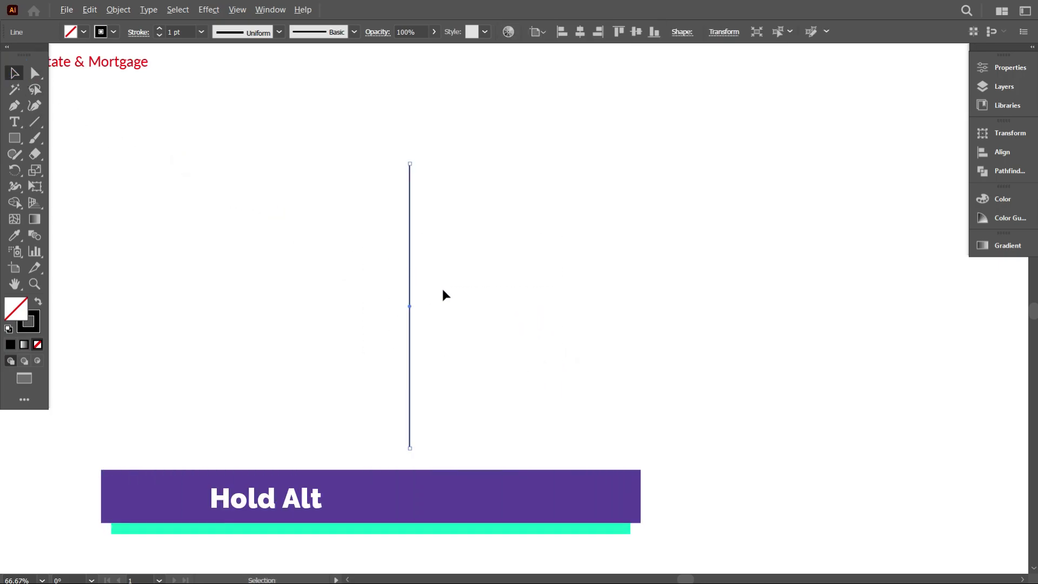
drag(409, 279, 424, 279)
key(ctrl+d)
key(ctrl+d)
key(ctrl+d)
key(ctrl+d)
key(ctrl+d)
key(ctrl+d)
key(ctrl+d)
key(ctrl+d)
key(ctrl+d)
key(ctrl+d)
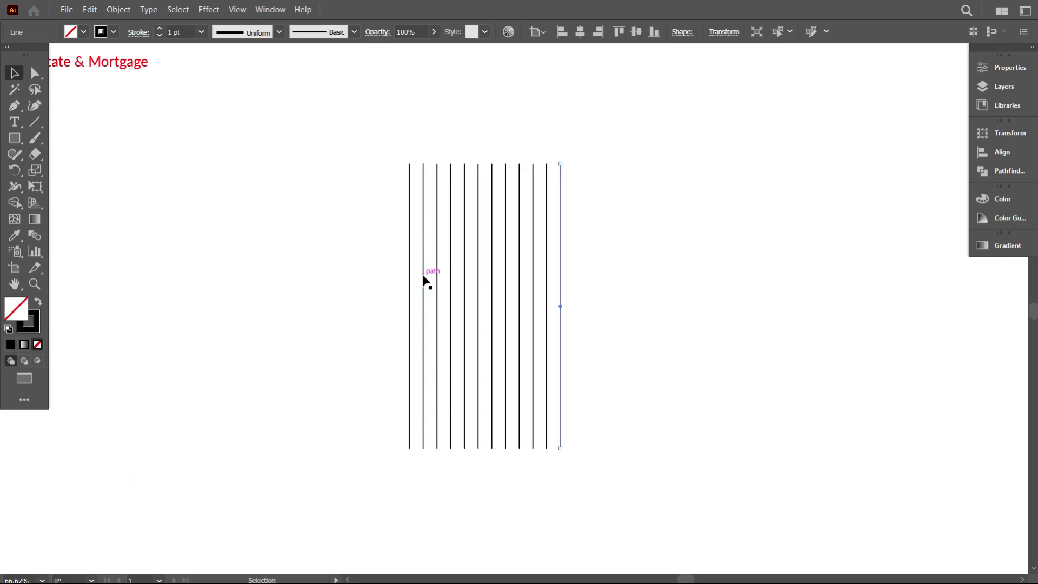
click(619, 285)
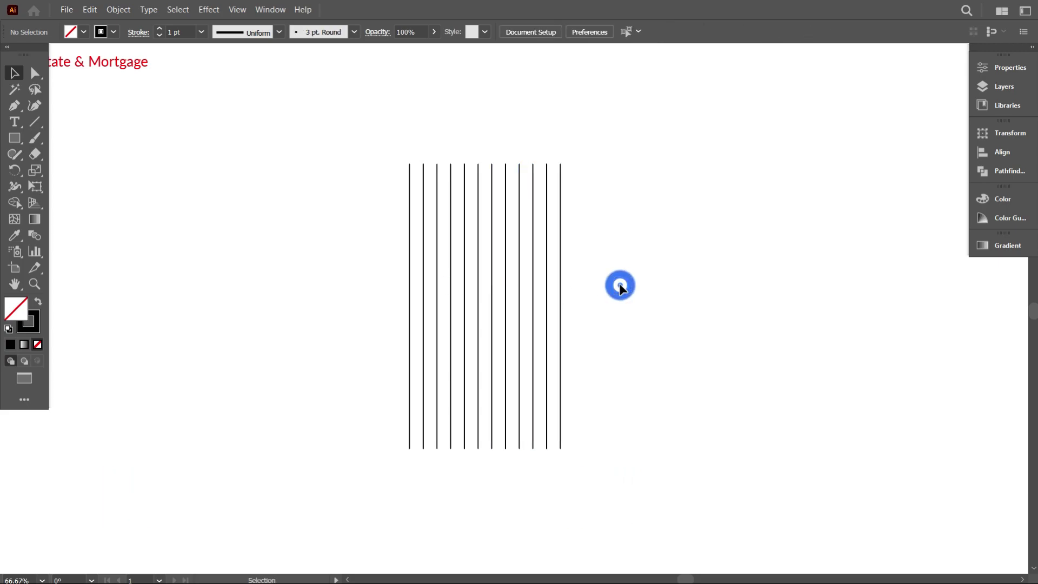
Align the twelve vertical lines by their vertical centers, group them, and shift the group slightly to the left.
scroll(672, 312, up, 1)
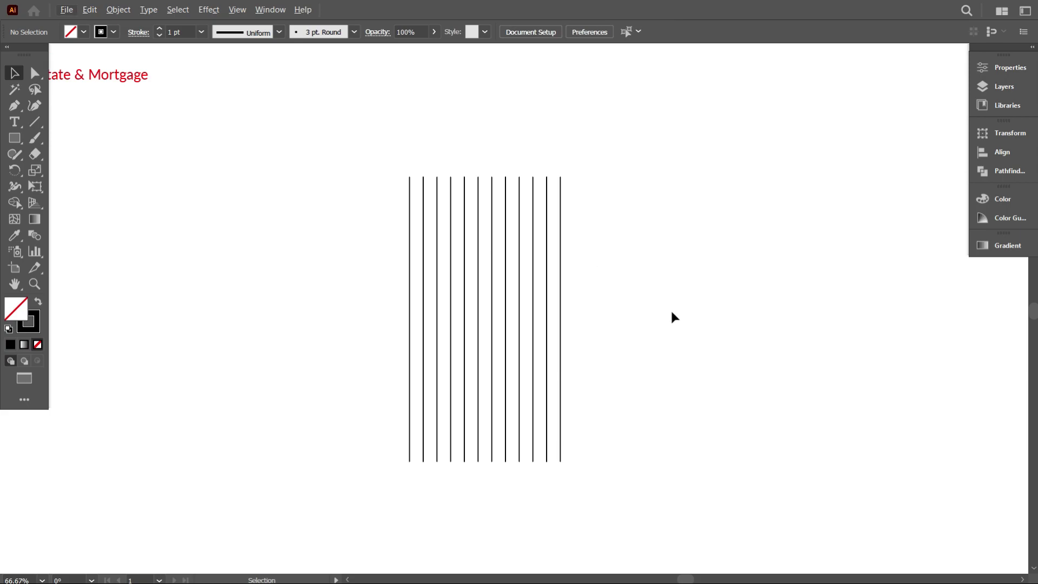
drag(677, 336, 351, 211)
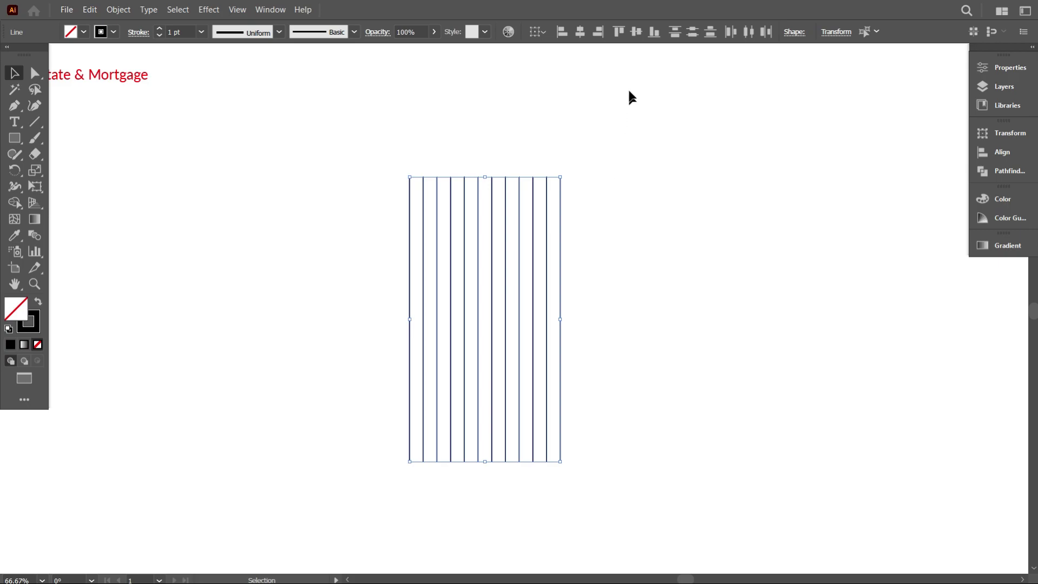
click(637, 35)
right_click(579, 166)
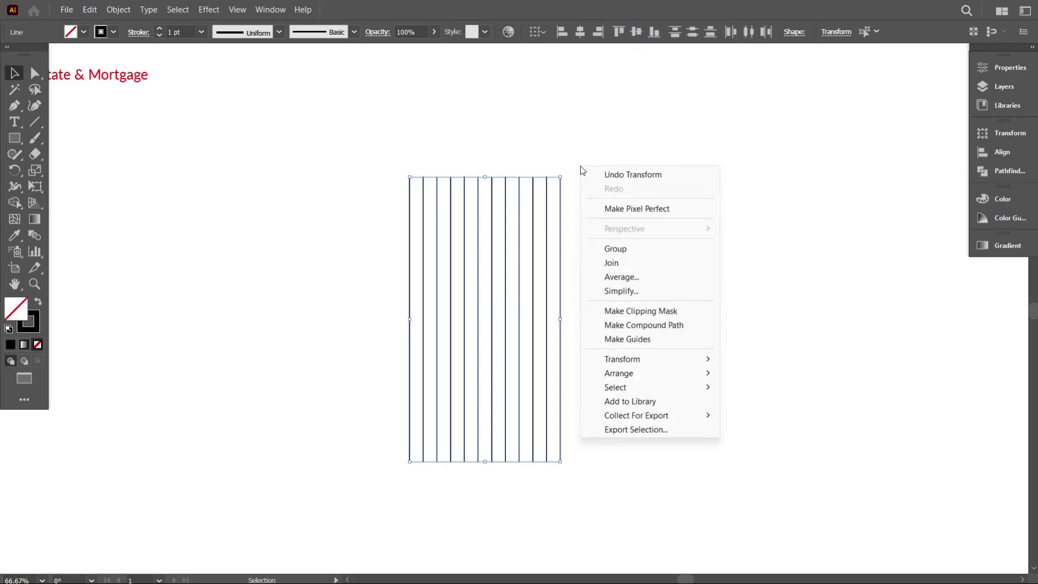
click(633, 247)
click(620, 270)
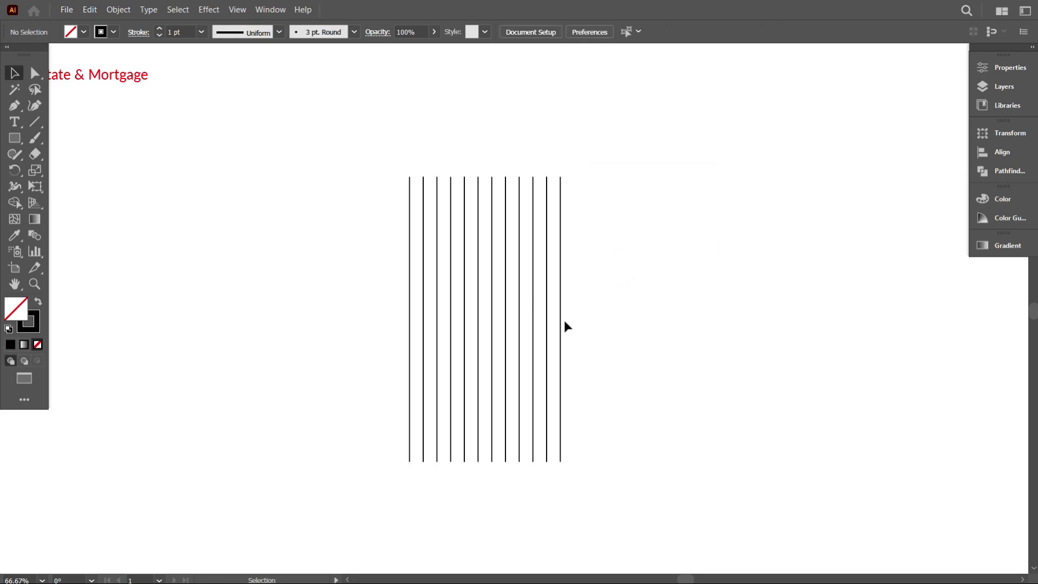
drag(560, 328, 539, 326)
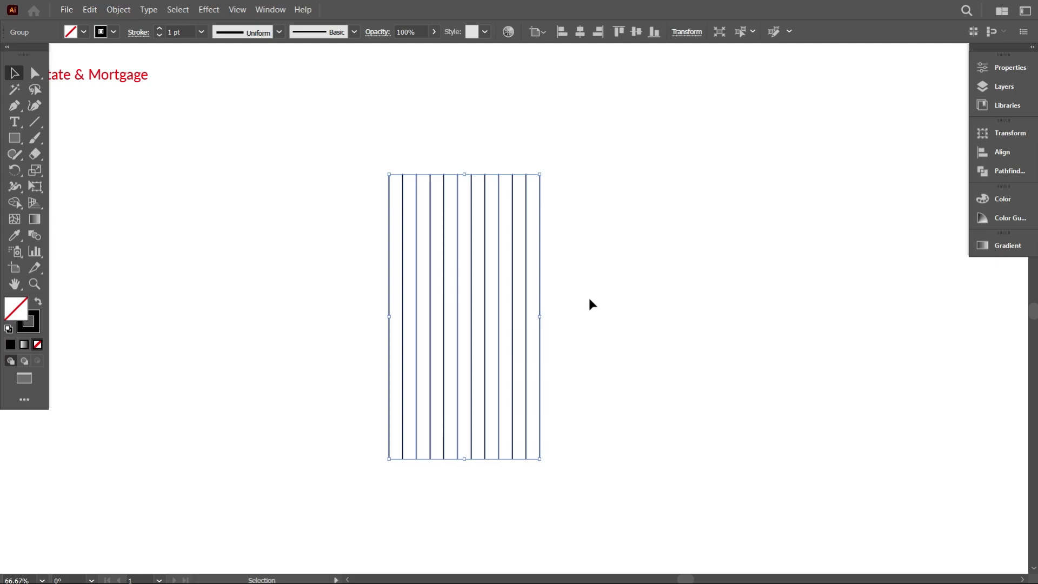
Paste a copy of the line group exactly over the original and rotate it so its lines slant up to the right at 60°.
click(91, 15)
click(109, 71)
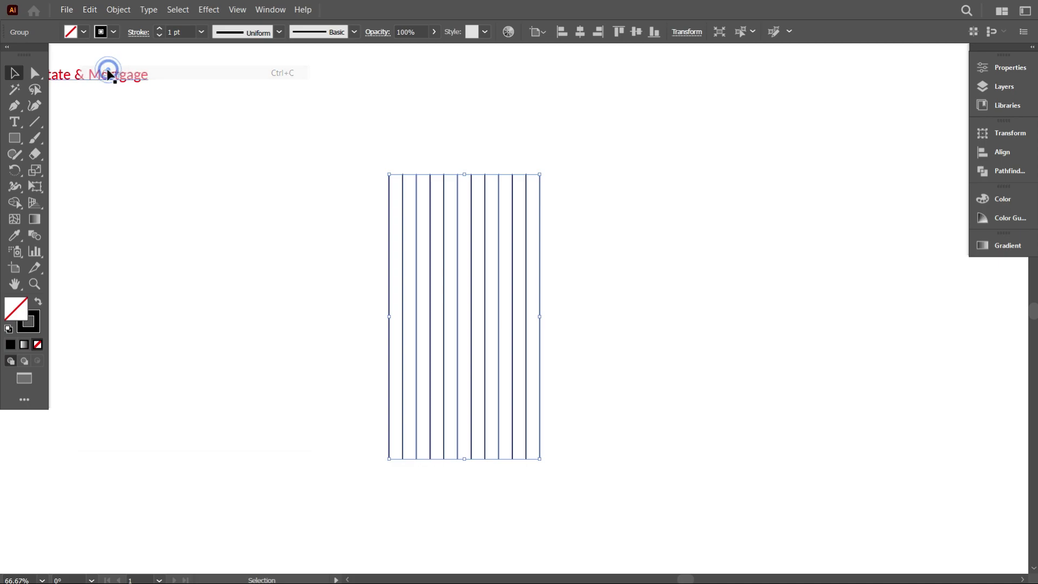
click(89, 11)
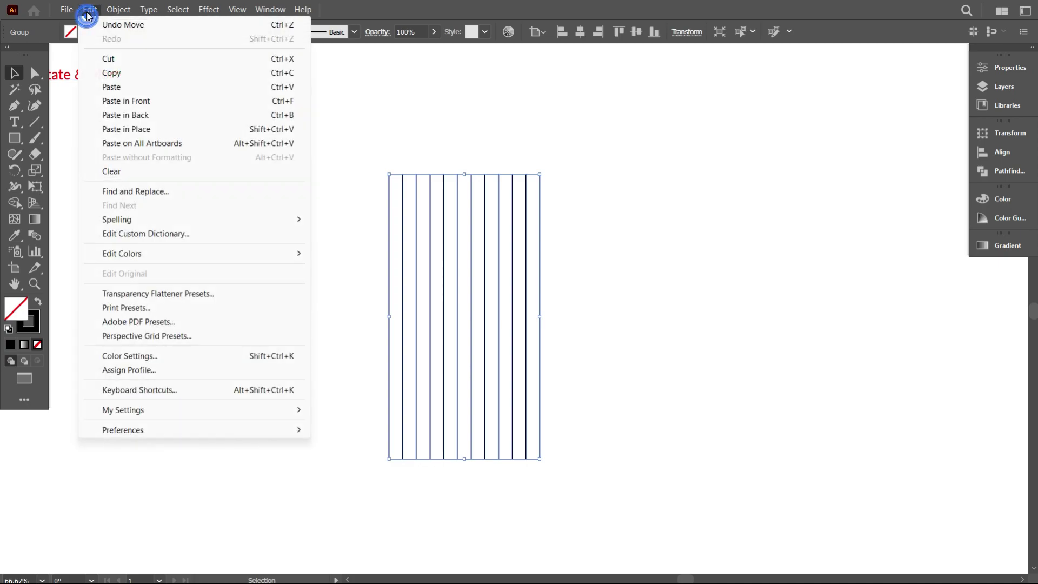
click(124, 115)
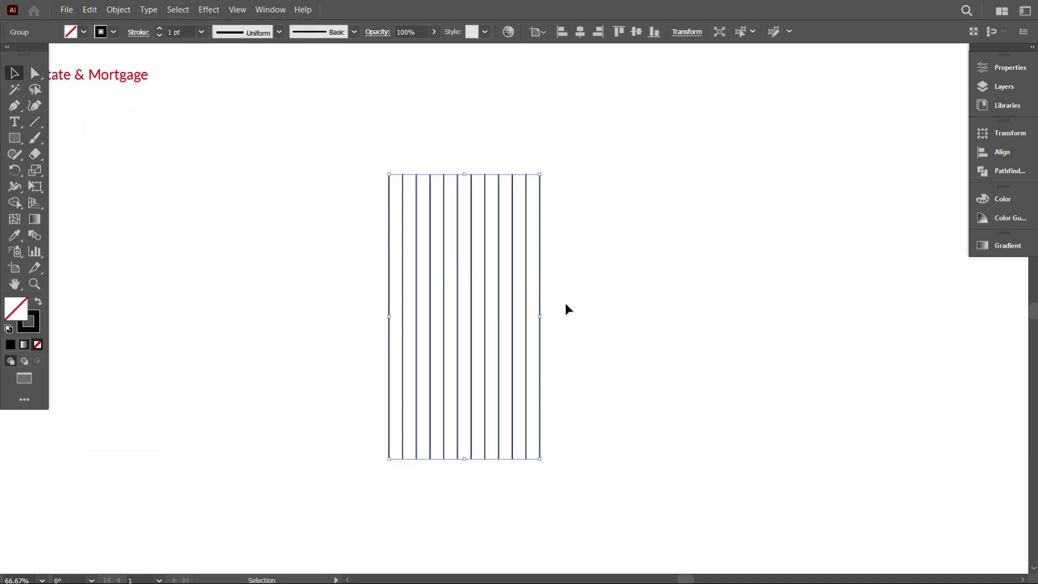
click(685, 32)
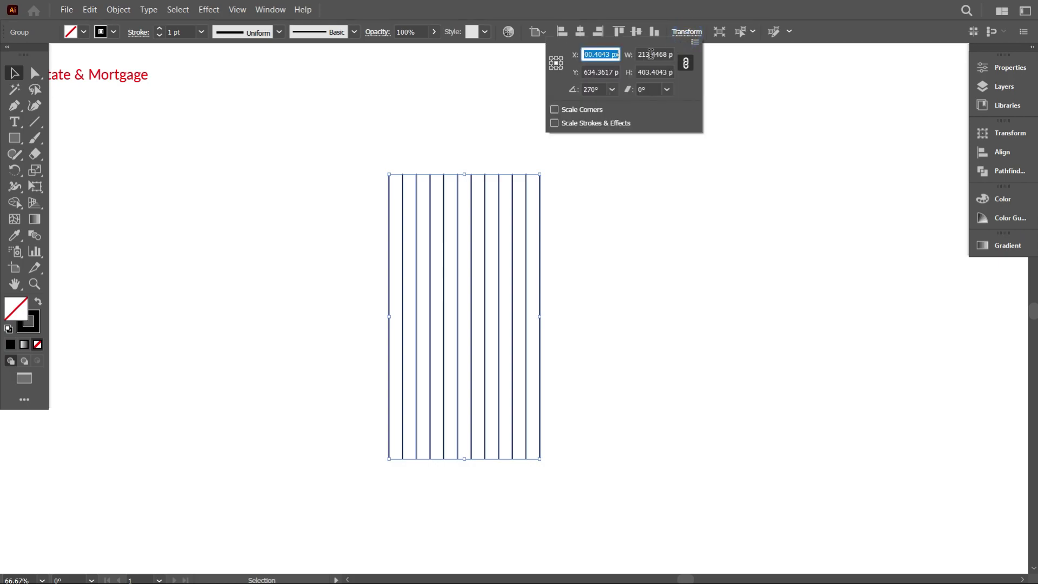
click(612, 91)
click(628, 120)
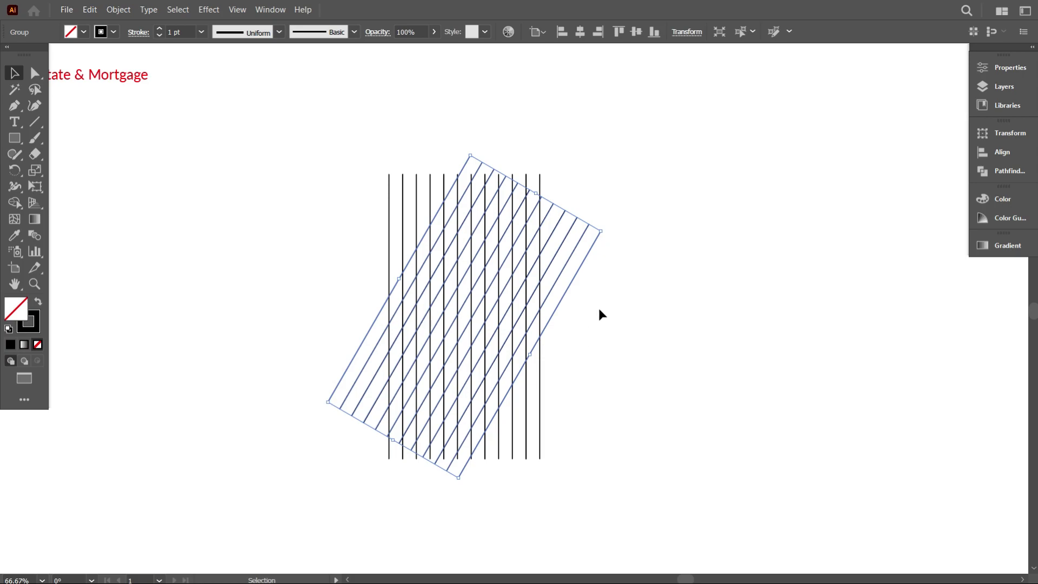
Create a reflected copy of the slanted line group across the vertical axis.
right_click(560, 143)
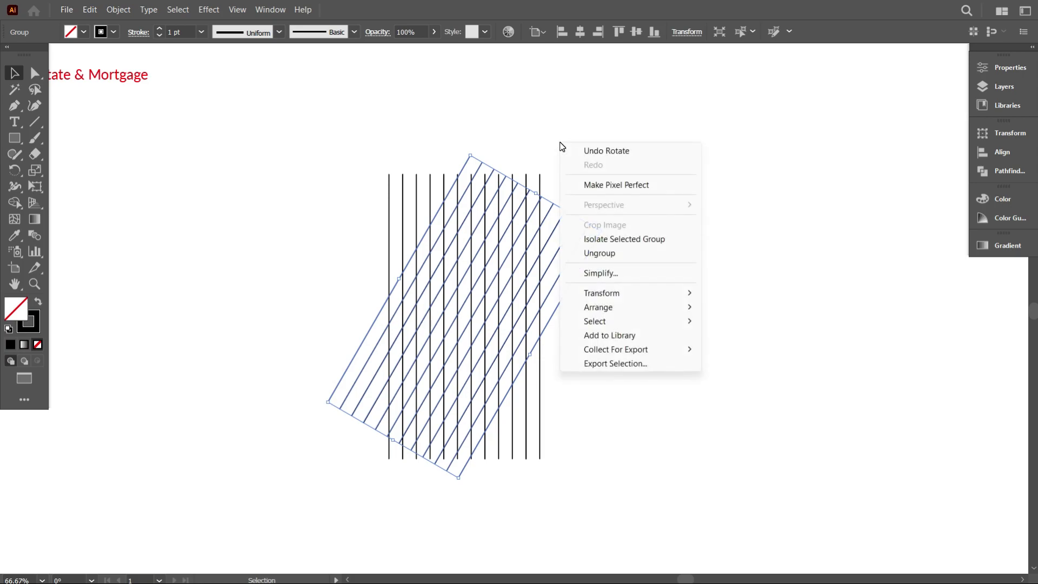
mouse_move(627, 293)
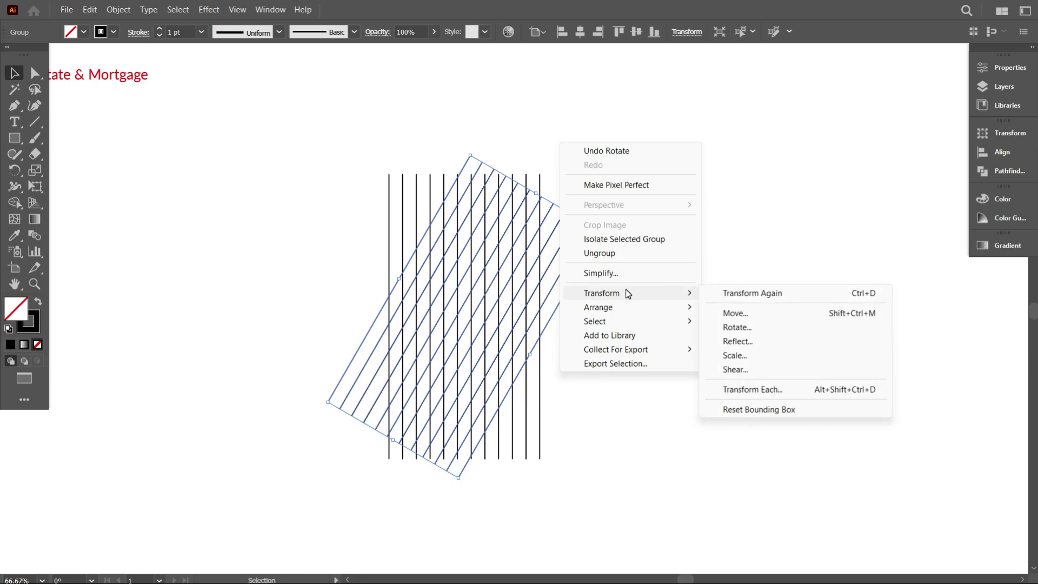
click(736, 341)
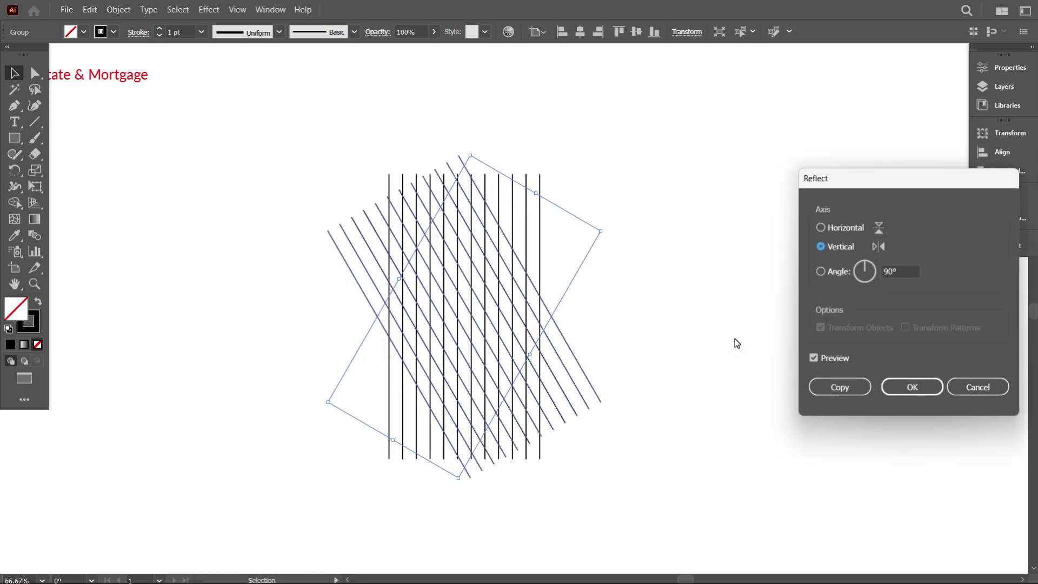
click(831, 389)
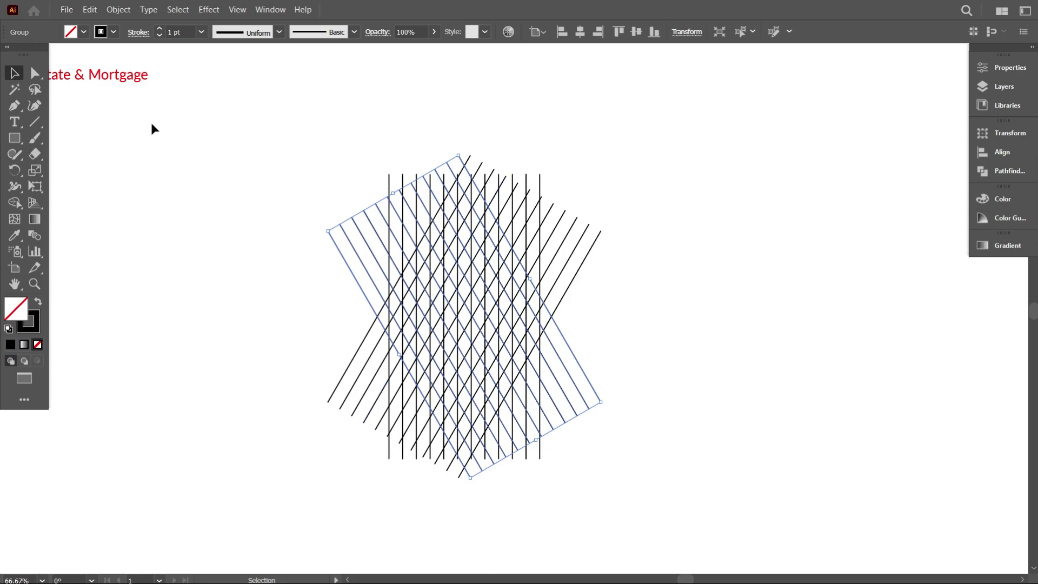
Copy the reflected line group, paste it in place, set its angle to 0° to make the lines horizontal, and deselect.
click(88, 10)
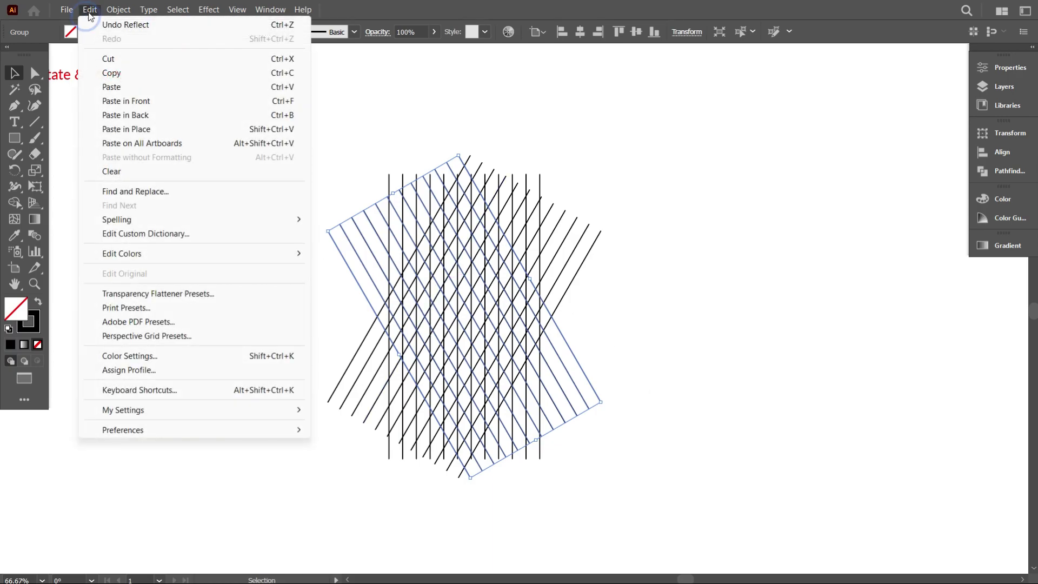
click(111, 73)
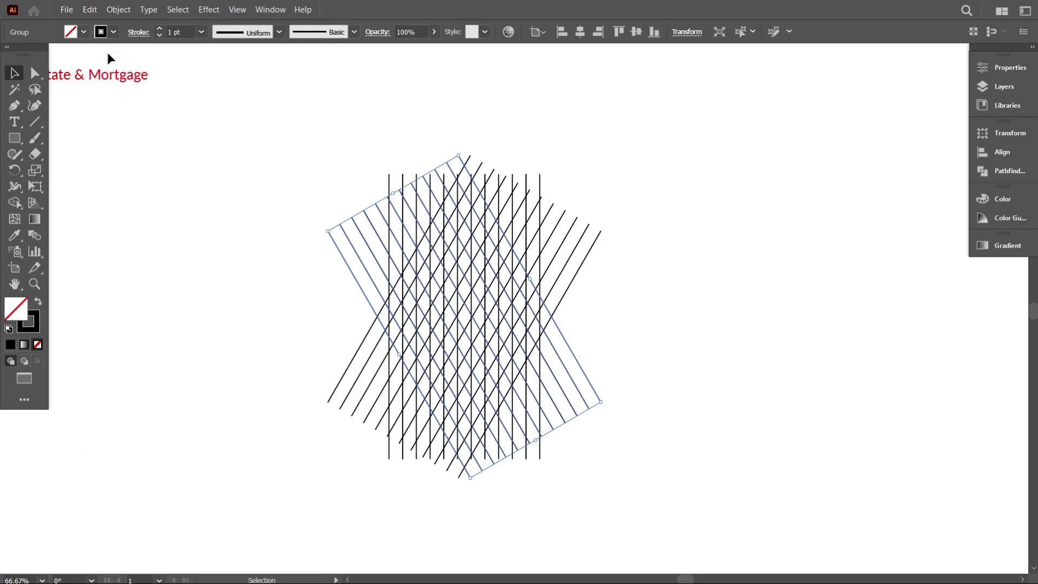
click(90, 10)
click(136, 129)
click(685, 32)
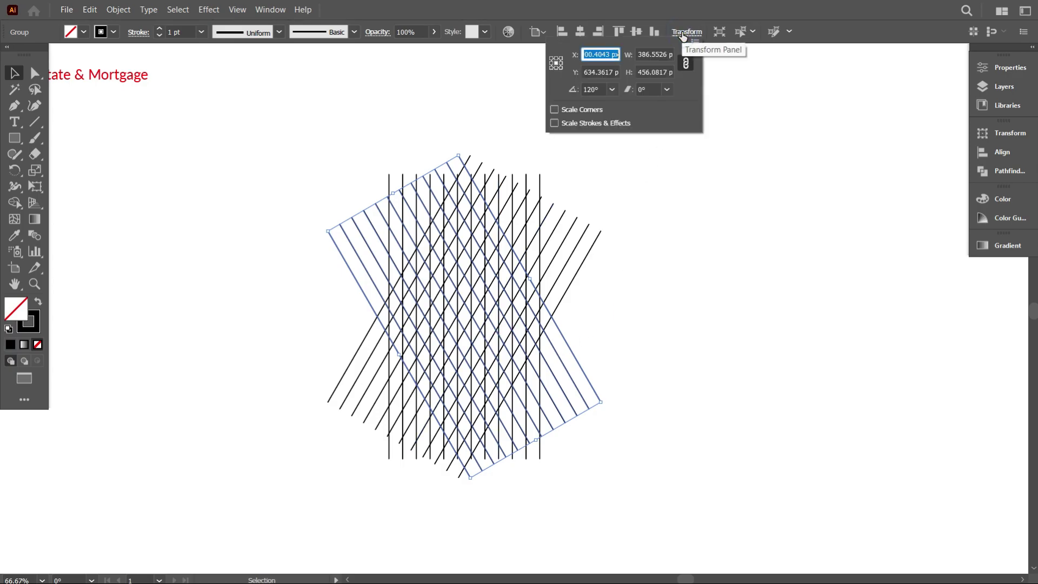
click(612, 90)
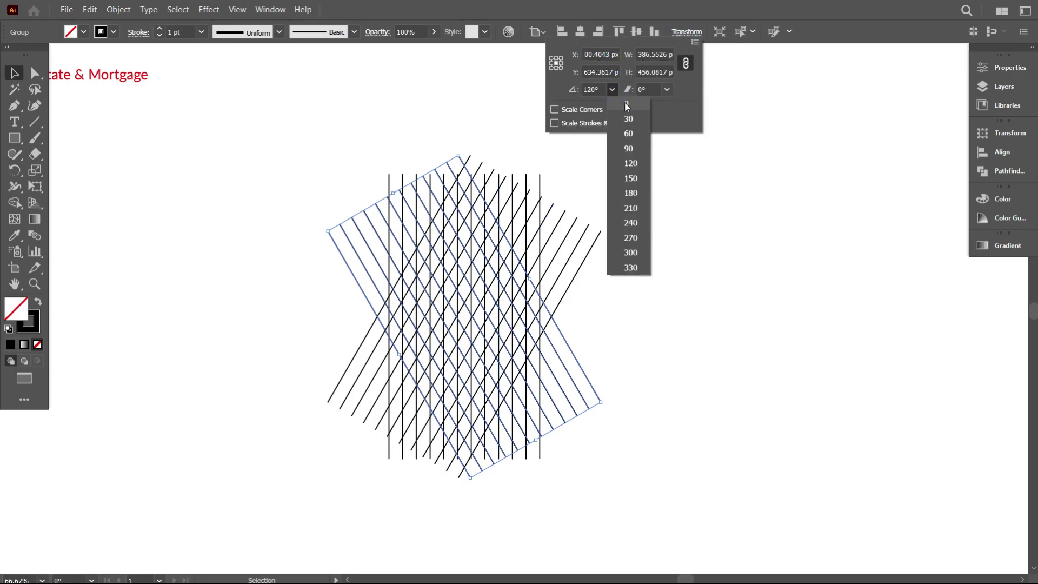
click(624, 102)
click(683, 266)
click(693, 325)
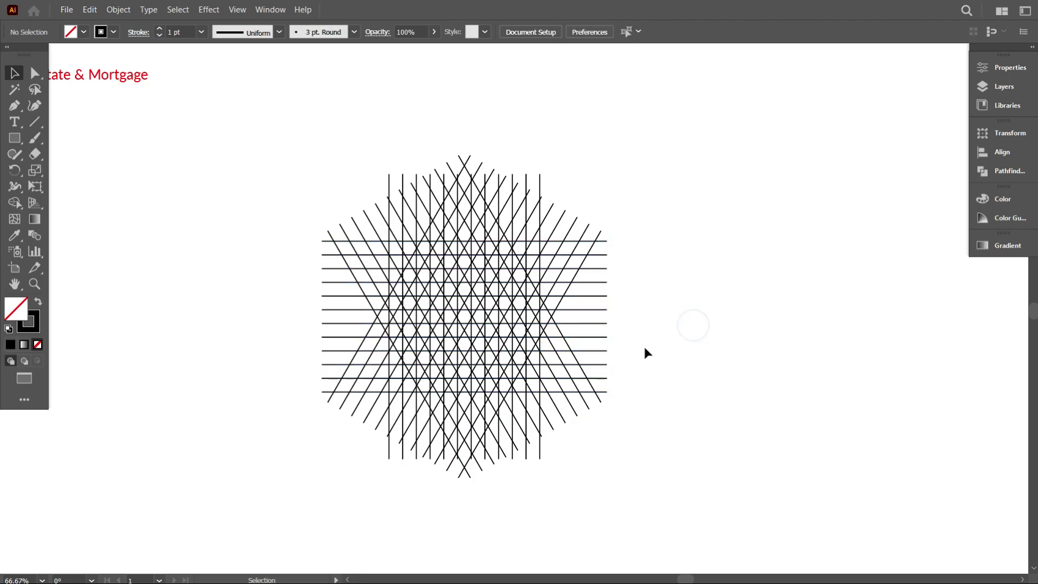
Move the whole line grid toward the artboard's left side and place a copy of its vertical line group in the empty area on the right.
drag(285, 160, 675, 504)
drag(485, 316, 335, 307)
click(561, 365)
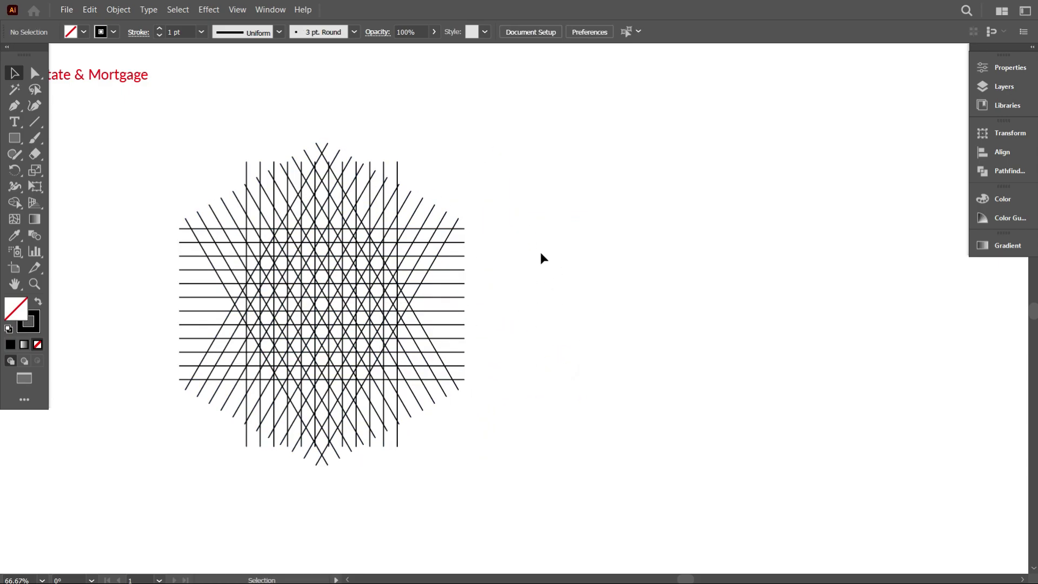
drag(397, 167, 805, 168)
click(589, 293)
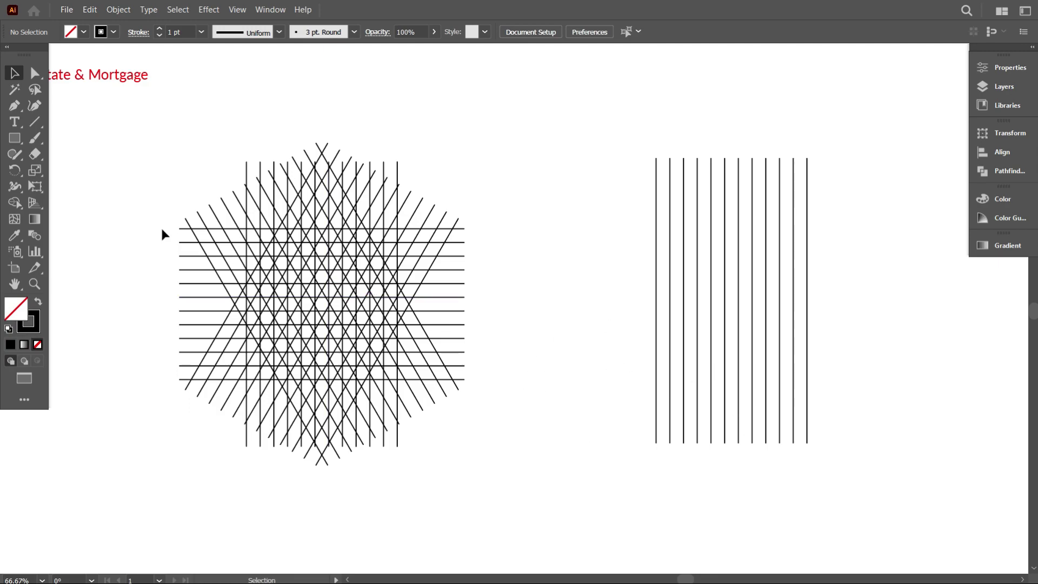
Draw a hexagon with the Polygon tool, flat sides at top and bottom, and move it onto the middle of the separate vertical line group.
click(15, 137)
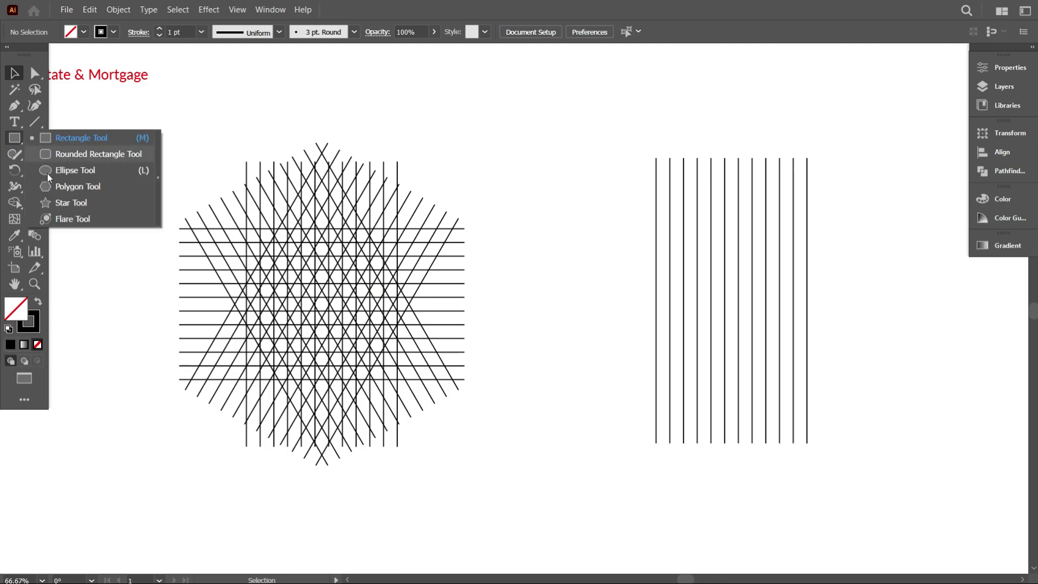
click(59, 188)
drag(550, 216, 617, 279)
drag(617, 279, 617, 279)
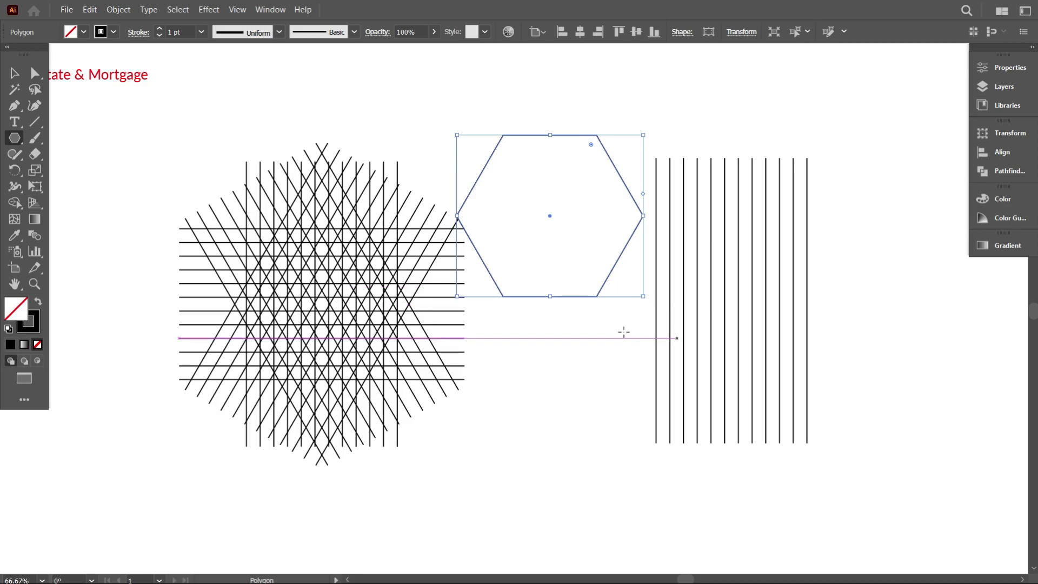
click(15, 74)
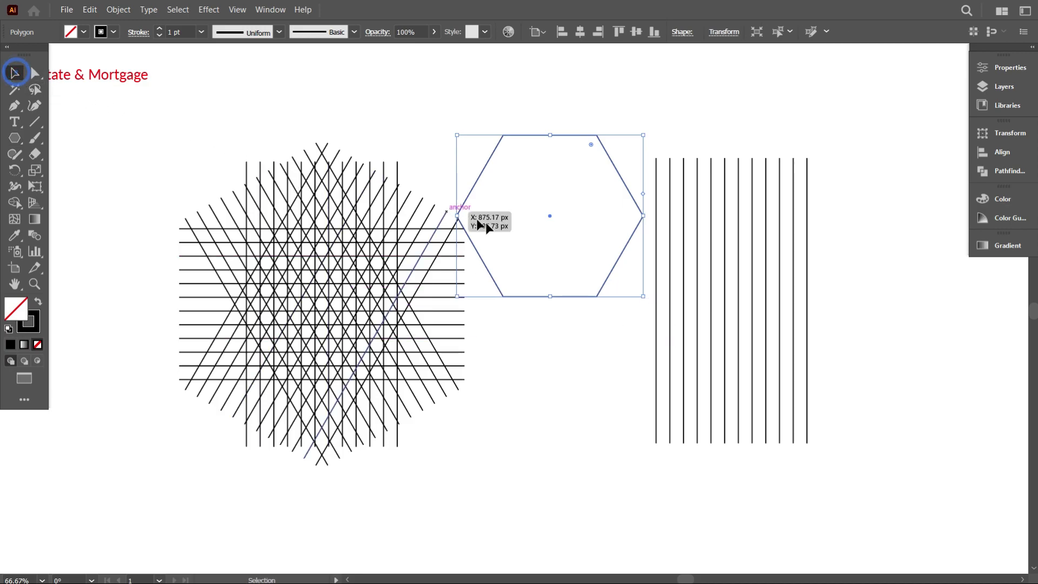
click(607, 259)
drag(615, 268, 793, 358)
click(876, 393)
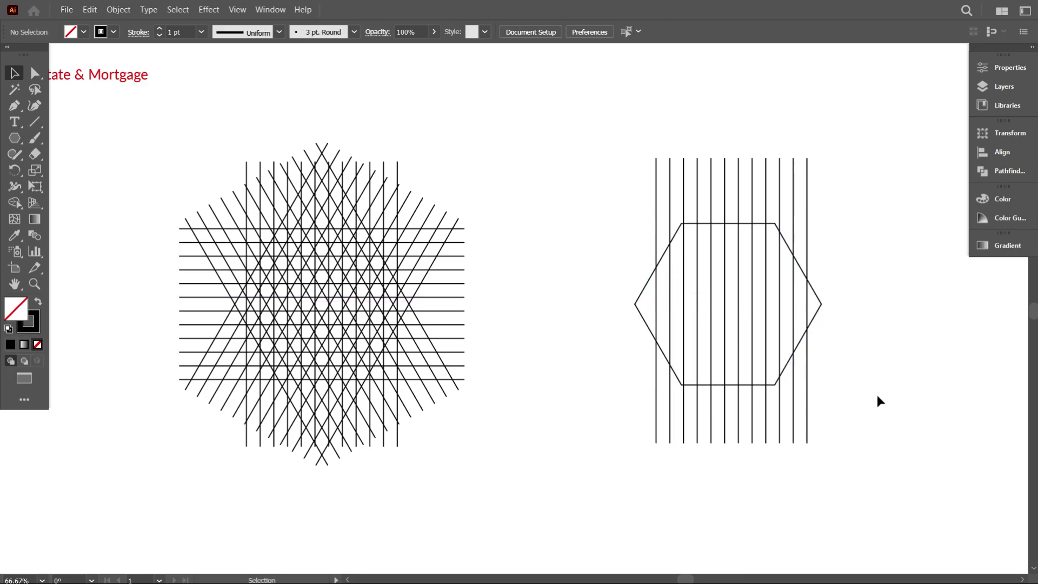
Align the hexagon and the separate vertical line group by their horizontal centers, and select only the line group.
scroll(868, 387, up, 1)
drag(745, 424, 746, 424)
scroll(727, 417, right, 5)
scroll(727, 417, up, 1)
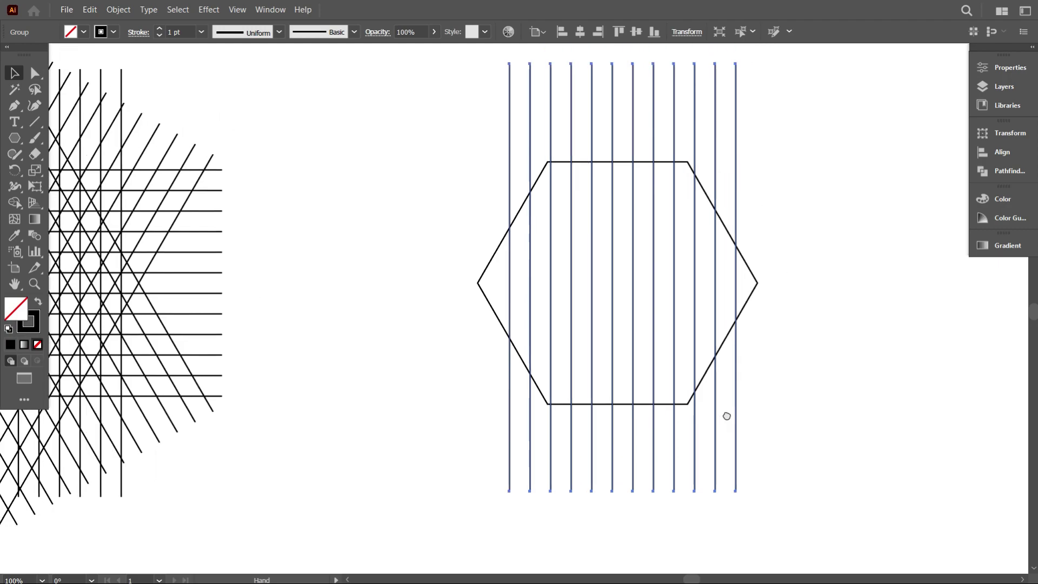
click(675, 390)
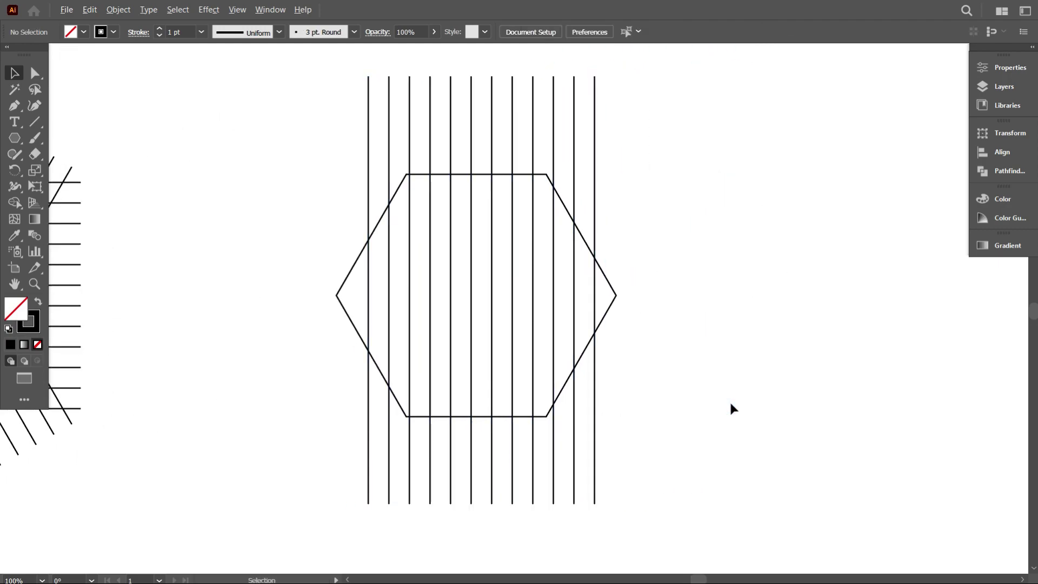
scroll(729, 401, down, 1)
drag(738, 411, 427, 227)
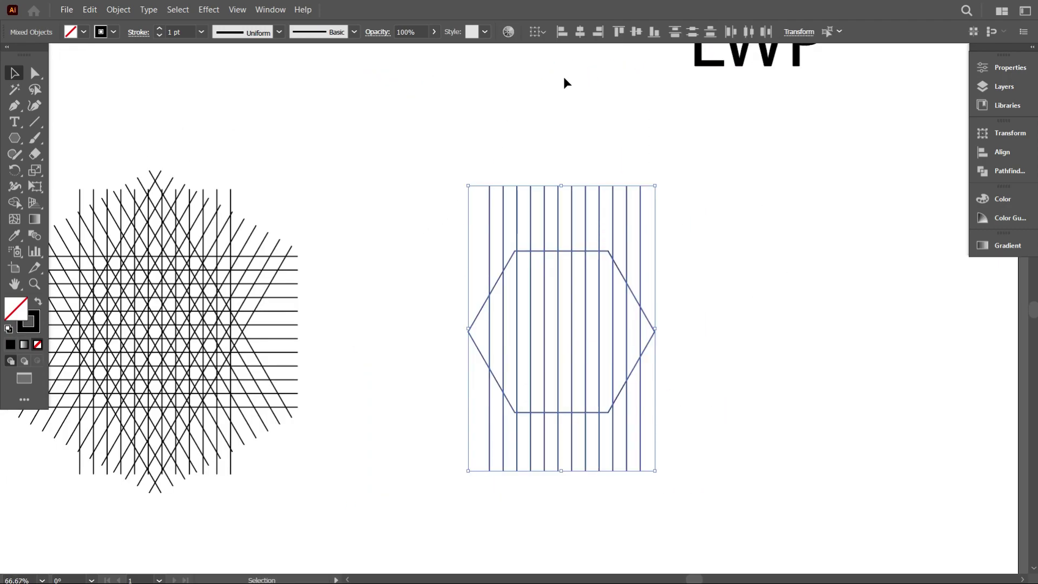
click(584, 33)
click(507, 143)
drag(393, 157, 523, 203)
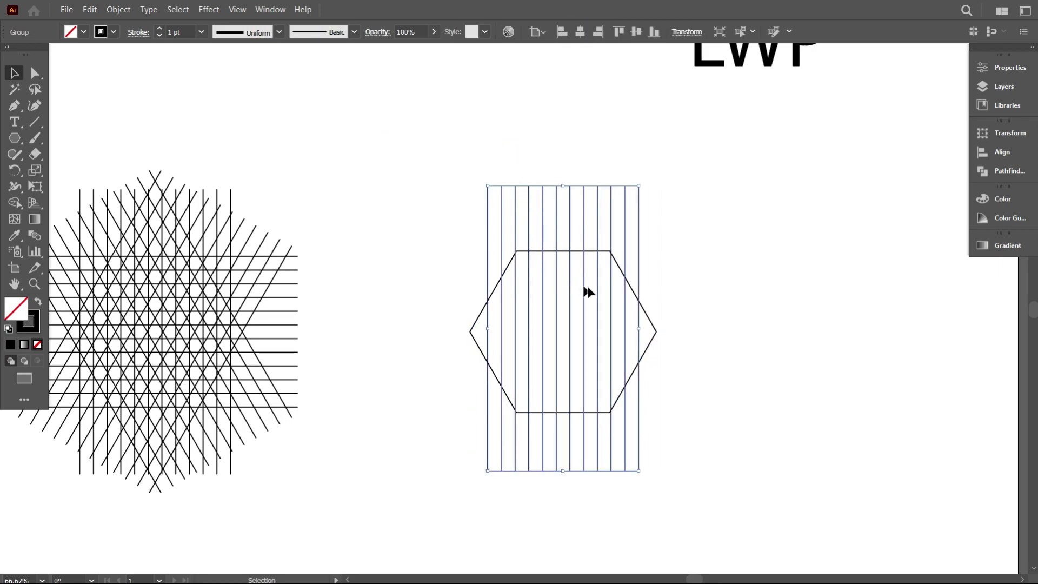
Paste a copy of the separate vertical line group in place and set its angle to 240°.
key(a)
key(v)
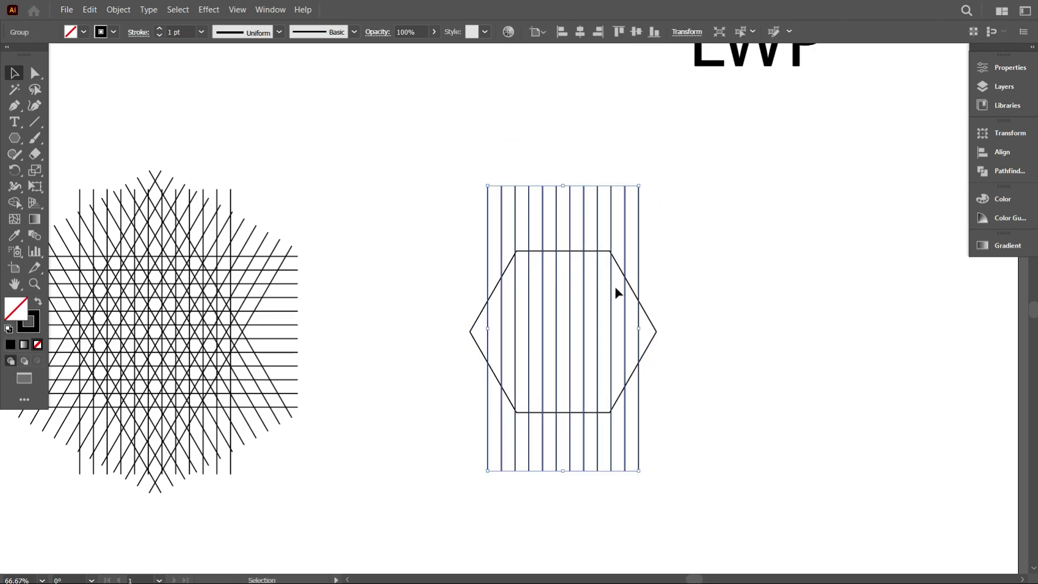
click(692, 34)
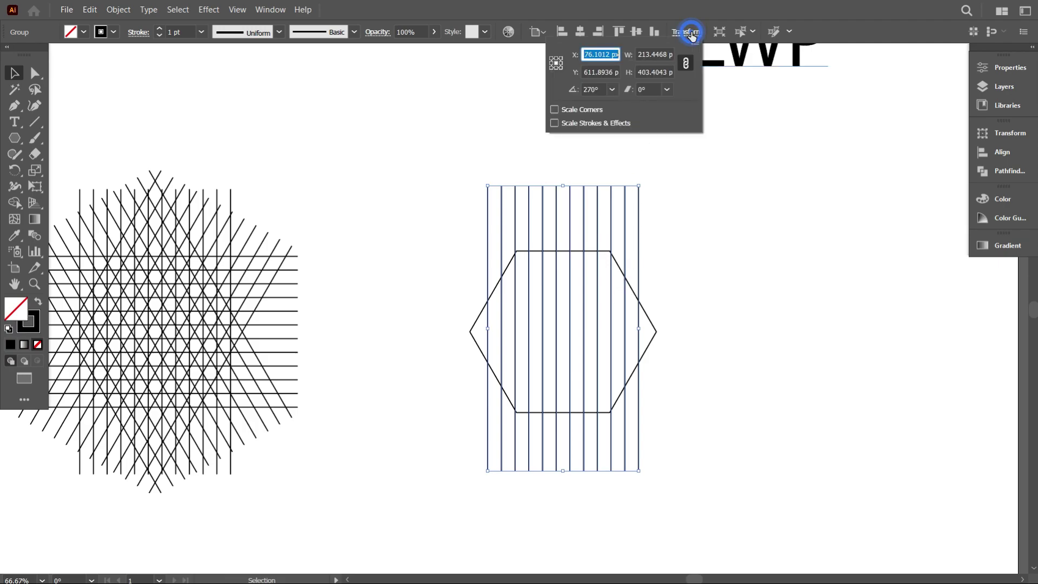
click(601, 87)
text(240)
key(Return)
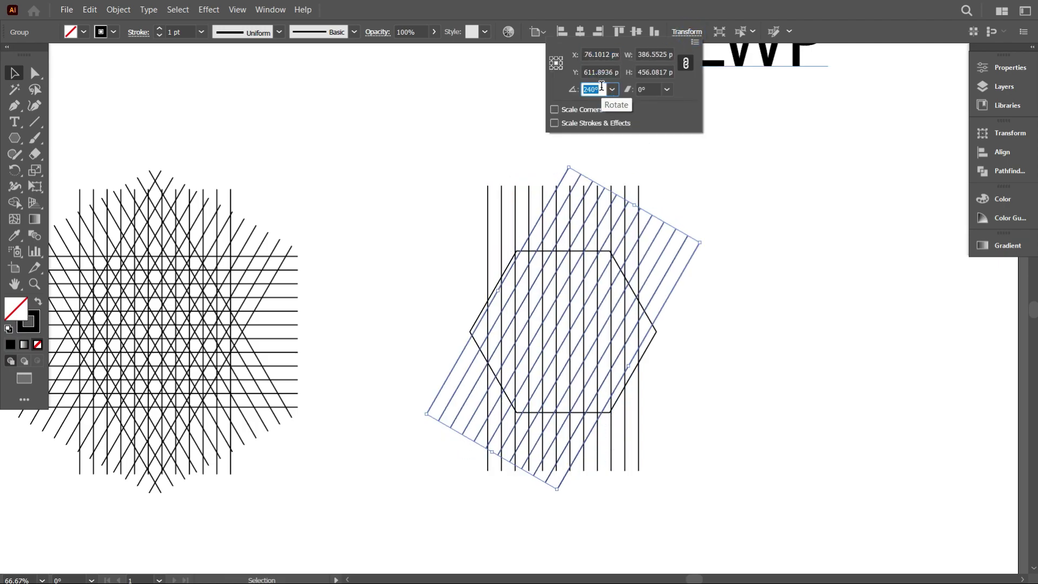
click(680, 357)
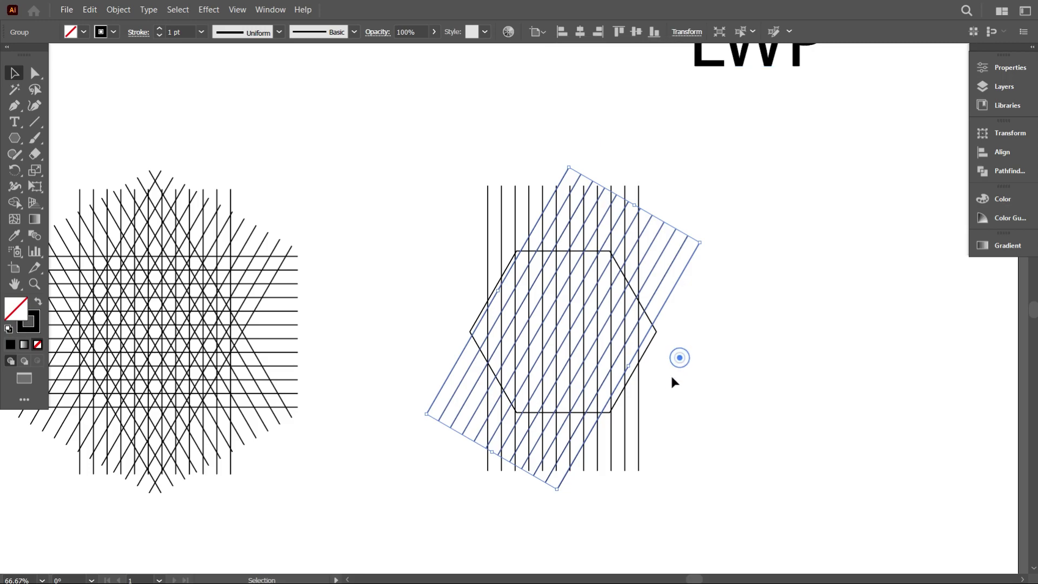
Add another copy of the line group in place over the hexagon and set its angle to 120°.
key(a)
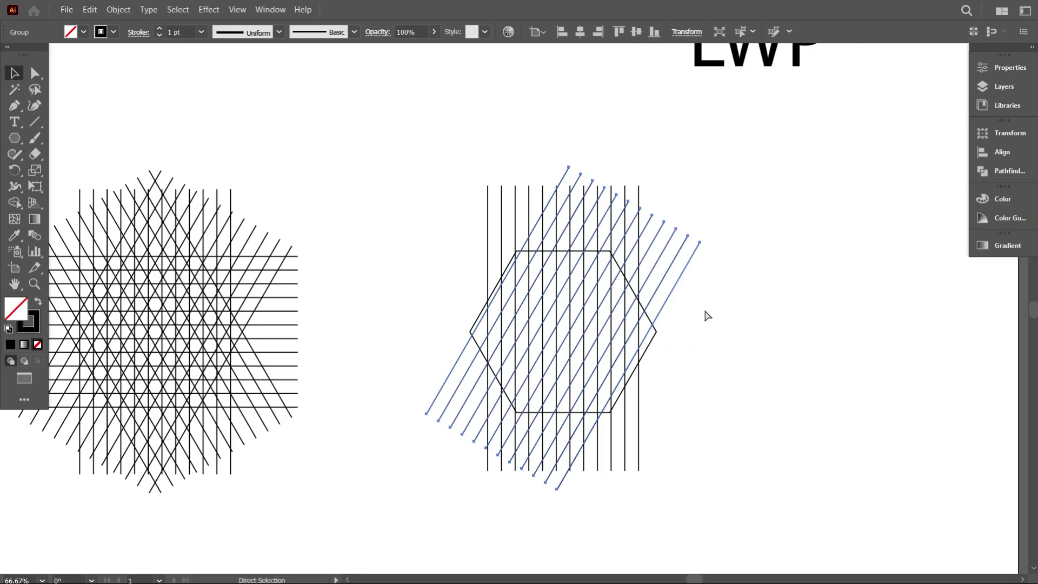
key(v)
click(687, 31)
click(593, 89)
text(160)
key(Return)
text(180)
key(Return)
text(160)
key(Return)
text(120)
key(Return)
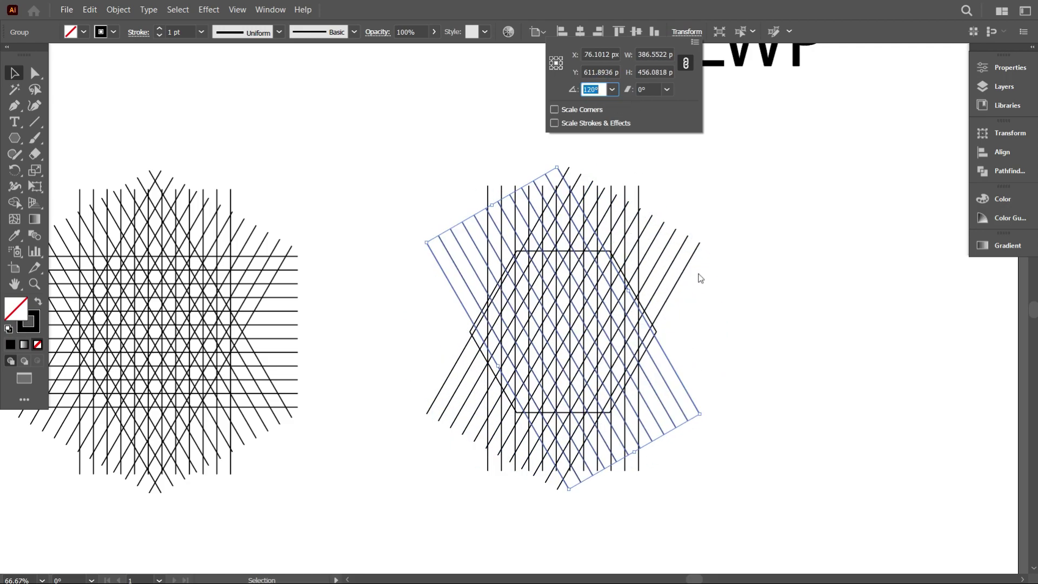
Add one more copy of the line group in place, turn its lines horizontal, and deselect everything.
click(687, 31)
scroll(604, 89, up, 20)
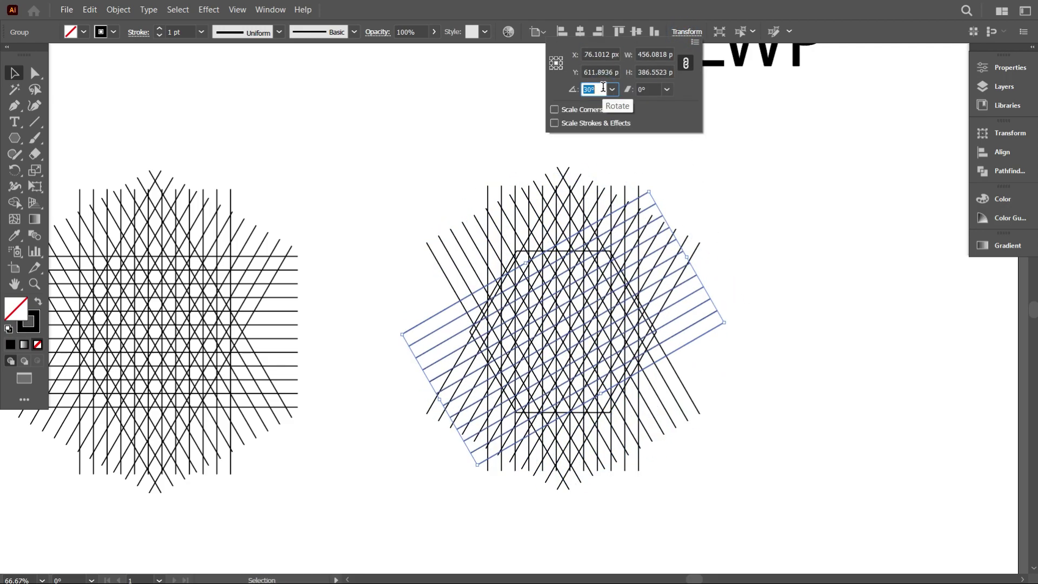
click(734, 311)
scroll(593, 445, up, 1)
click(550, 400)
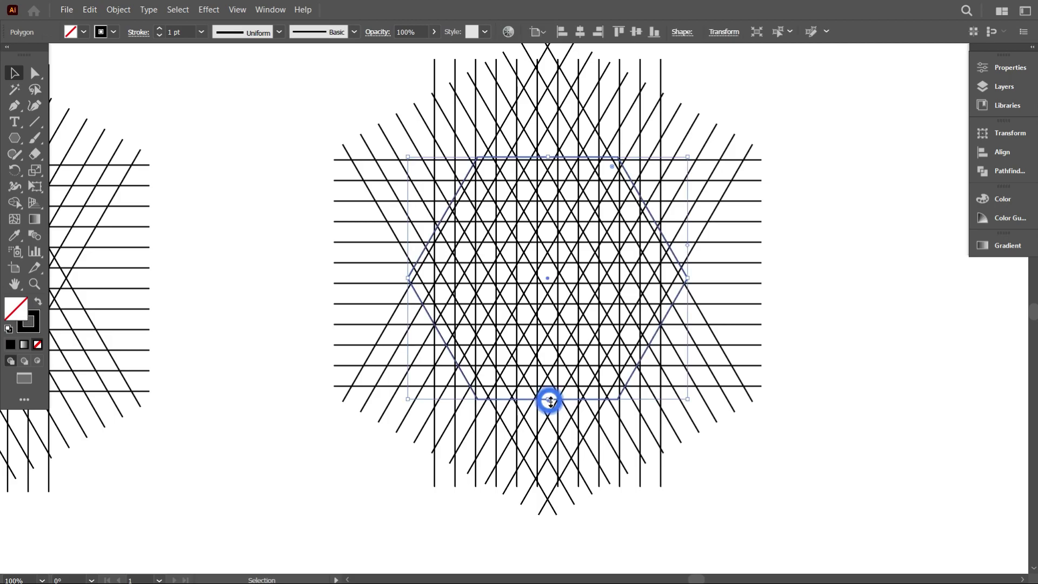
key(ctrl+shift+a)
Delete the entire second grid built around the hexagon, keeping only the original line grid.
scroll(656, 371, down, 1)
scroll(665, 372, down, 1)
scroll(673, 373, down, 1)
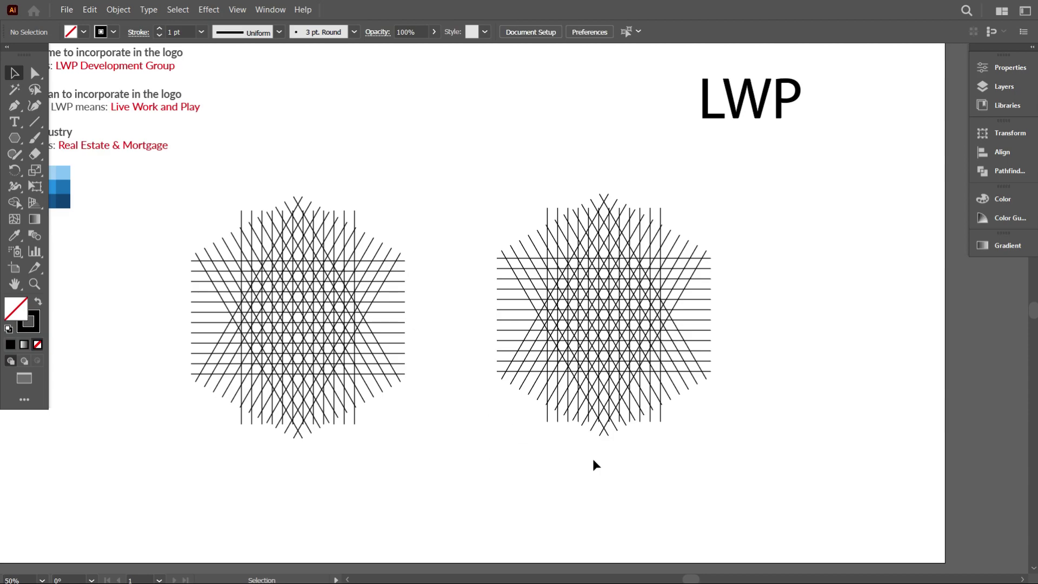
drag(724, 468, 531, 199)
key(Delete)
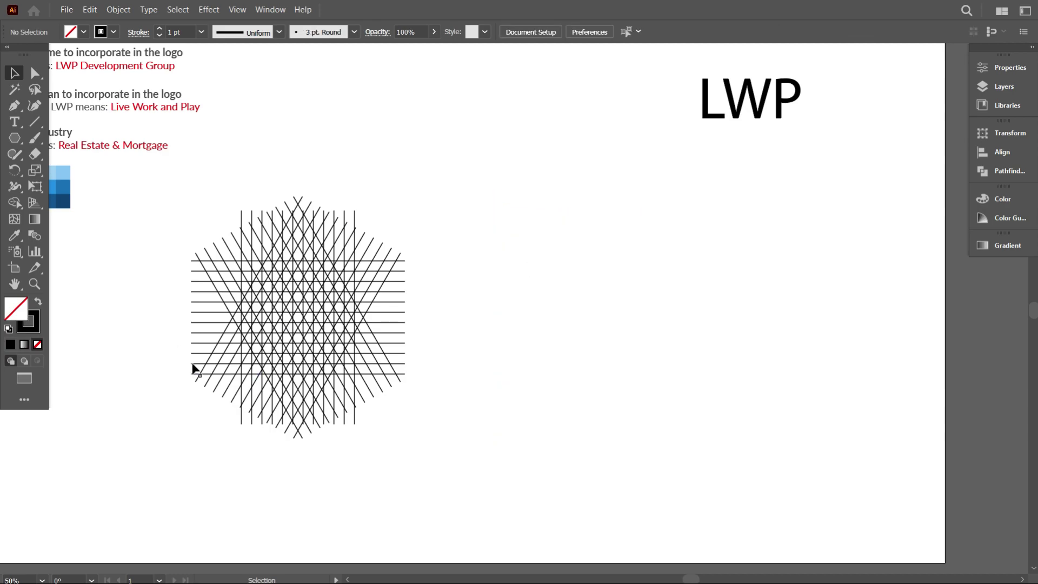
Re-angle the two diagonal line groups of the remaining grid to about 30° from horizontal, then deselect.
scroll(196, 372, up, 1)
scroll(320, 398, left, 3)
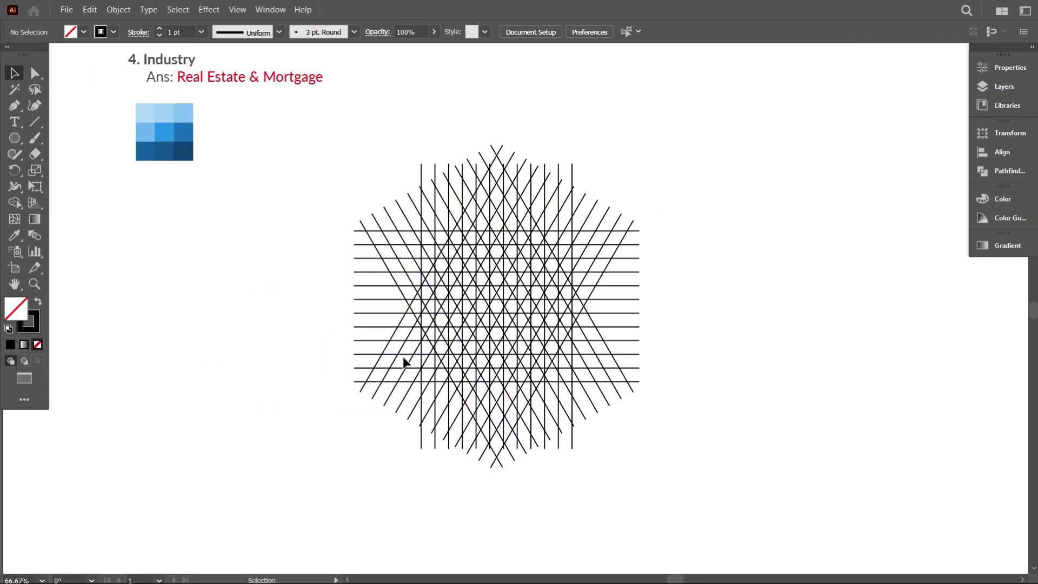
drag(746, 465, 346, 151)
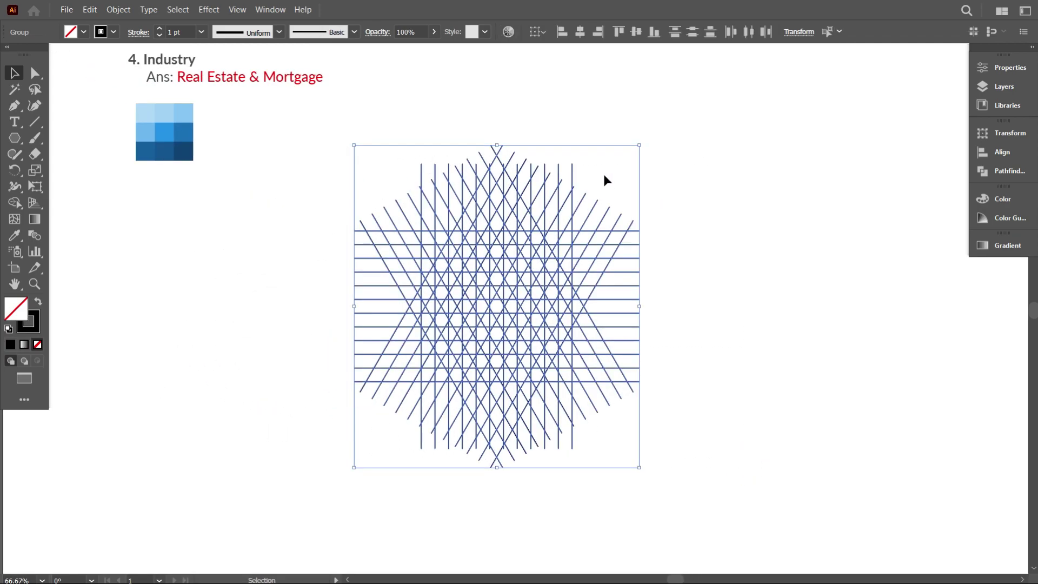
drag(671, 183, 711, 390)
click(724, 370)
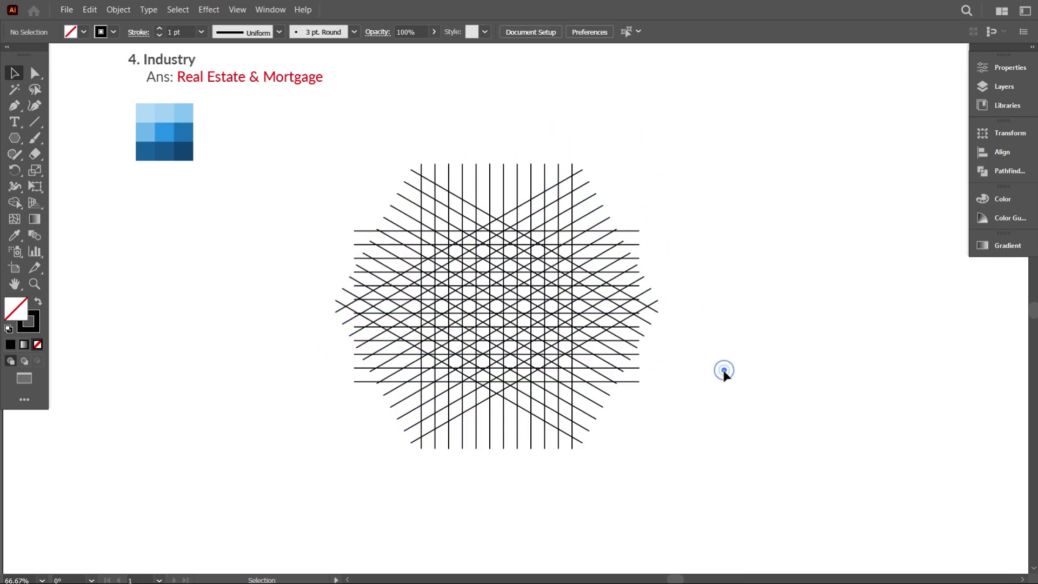
scroll(454, 394, up, 1)
scroll(499, 399, up, 1)
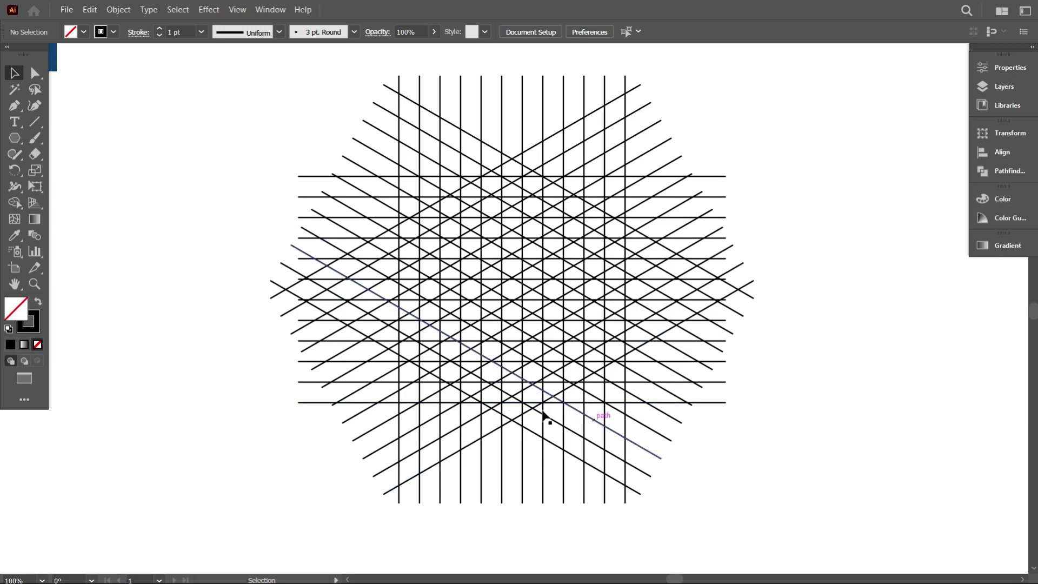
Move the LWP text down next to the line grid's right side and deselect it.
scroll(399, 364, down, 2)
drag(881, 136, 614, 344)
scroll(508, 399, up, 2)
scroll(611, 388, up, 2)
scroll(663, 407, up, 1)
click(664, 409)
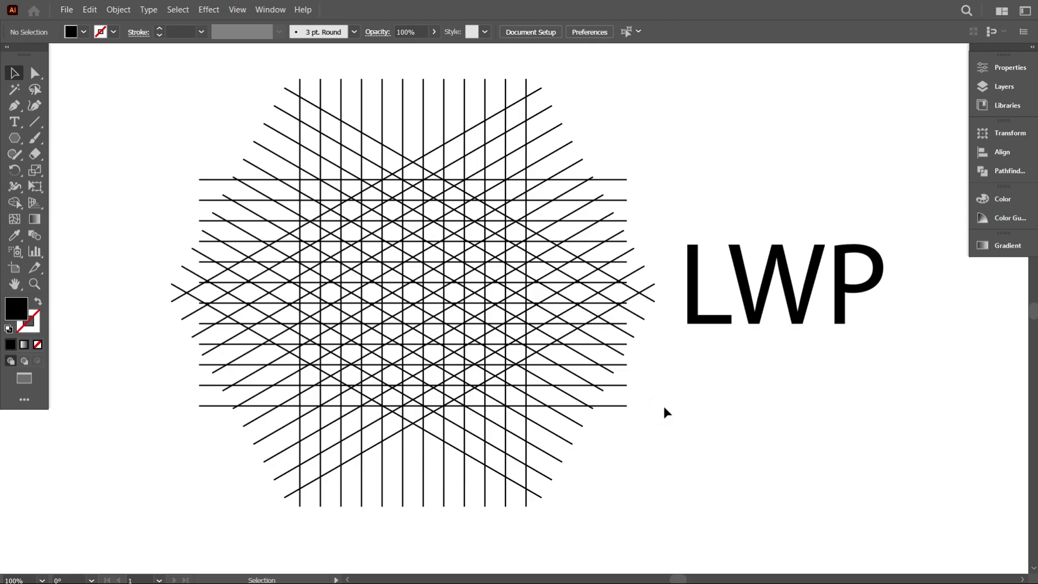
Select the whole line grid, activate the Shape Builder tool, and set the fill to black.
drag(162, 107, 645, 463)
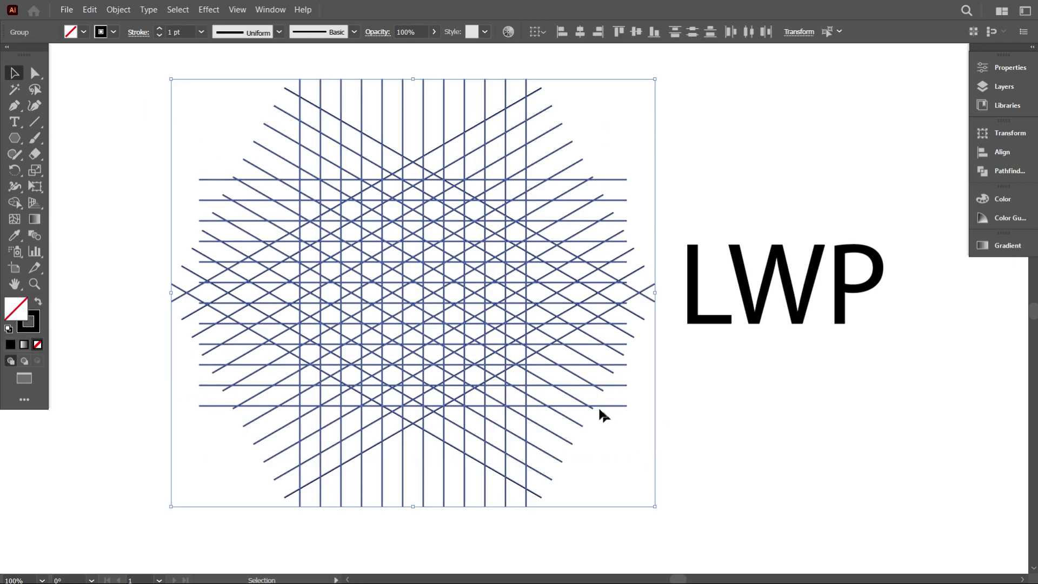
click(18, 205)
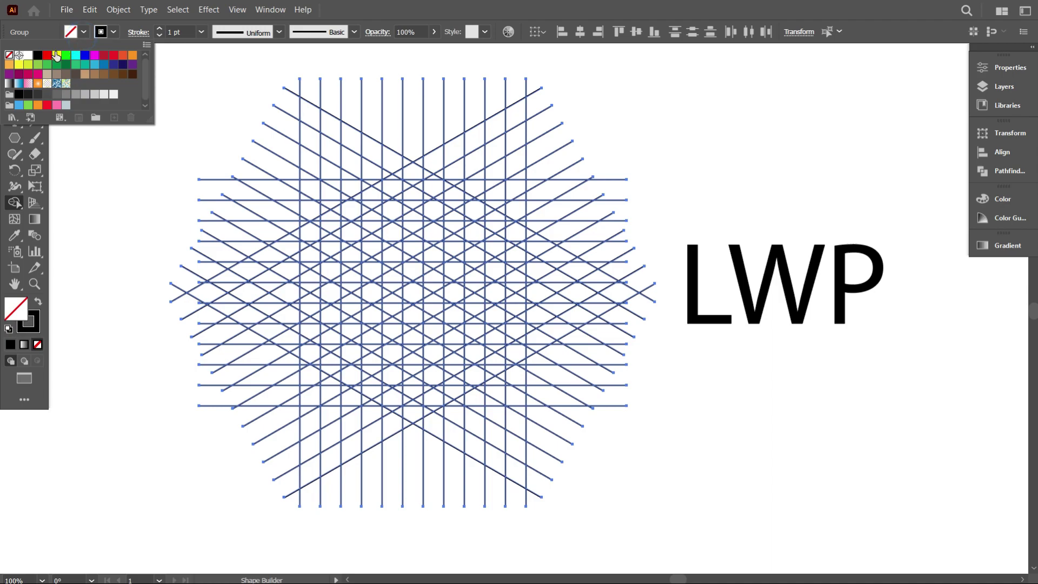
click(37, 56)
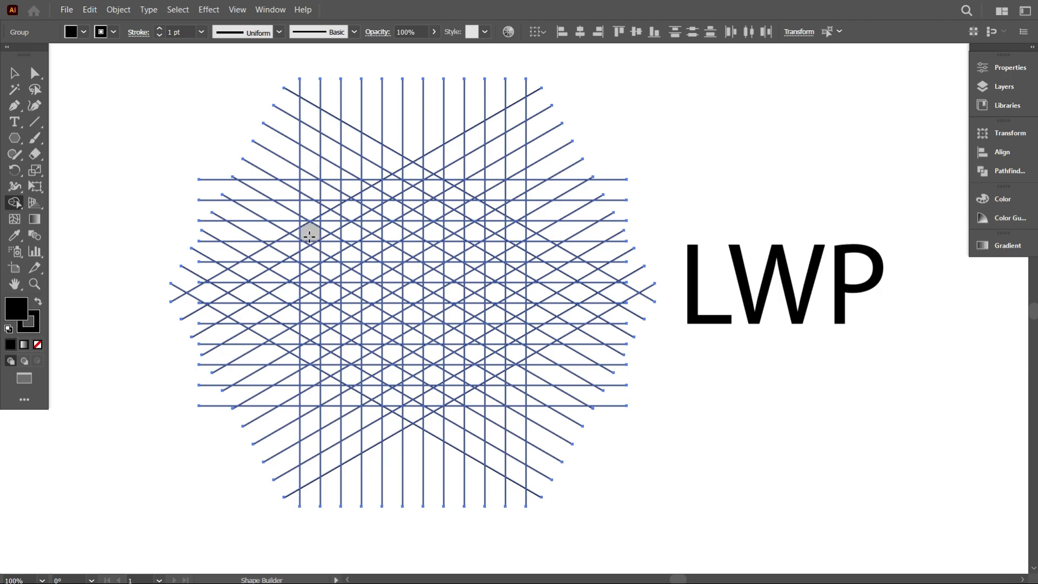
Try merging grid cells with Shape Builder into a three-stroke W and a P with a small center cell.
mouse_move(308, 251)
mouse_down()
mouse_move(307, 346)
mouse_move(400, 399)
mouse_up()
drag(346, 255, 351, 378)
drag(392, 277, 393, 399)
drag(436, 278, 433, 408)
mouse_move(438, 281)
mouse_down()
mouse_move(516, 234)
mouse_move(517, 315)
mouse_move(500, 364)
mouse_move(473, 375)
mouse_up()
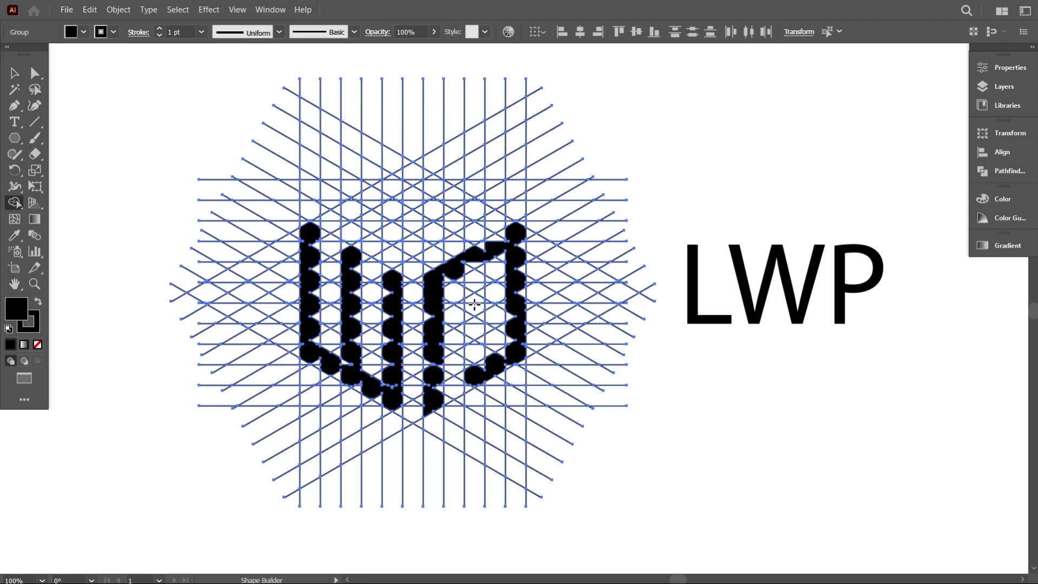
click(474, 328)
Try merging cells above the W and P into a V-shaped band, undoing the first stroke and redrawing it.
scroll(379, 232, up, 1)
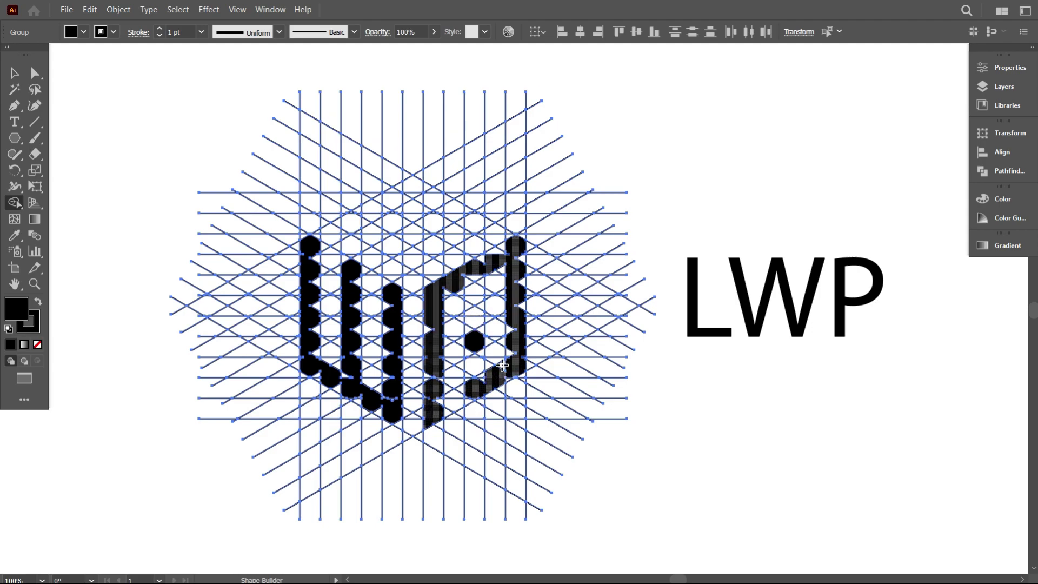
mouse_move(360, 223)
mouse_down()
mouse_move(427, 249)
mouse_move(452, 238)
mouse_up()
key(ctrl+z)
mouse_move(349, 221)
mouse_down()
mouse_move(407, 255)
mouse_move(475, 221)
mouse_up()
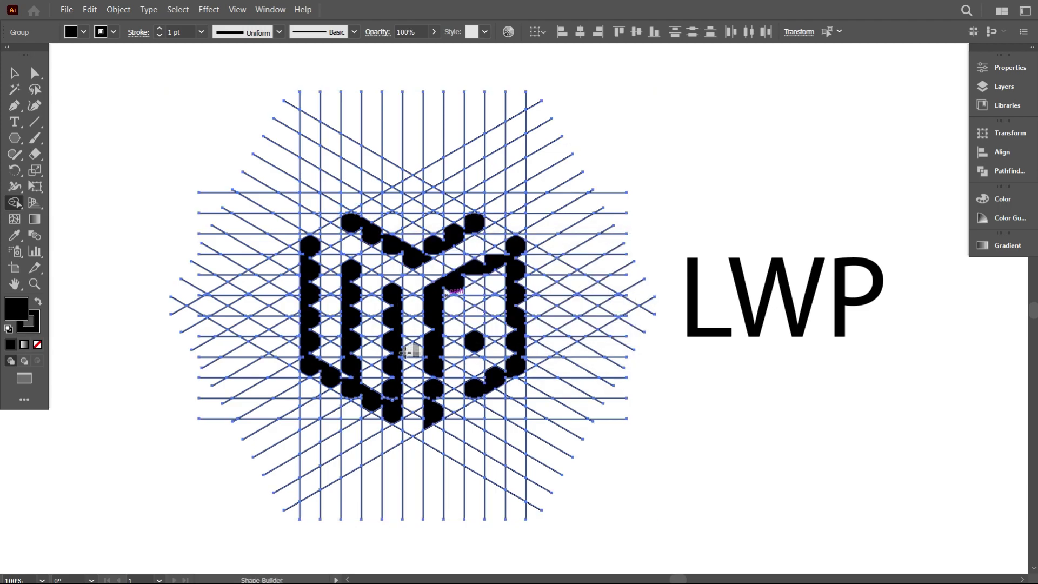
Undo all the Shape Builder merges, including a single test cell, back to the empty line grid.
scroll(407, 352, down, 1)
key(ctrl+z)
key(ctrl+z)
key(ctrl+z)
key(ctrl+z)
key(ctrl+z)
key(ctrl+z)
key(ctrl+z)
key(ctrl+z)
click(311, 257)
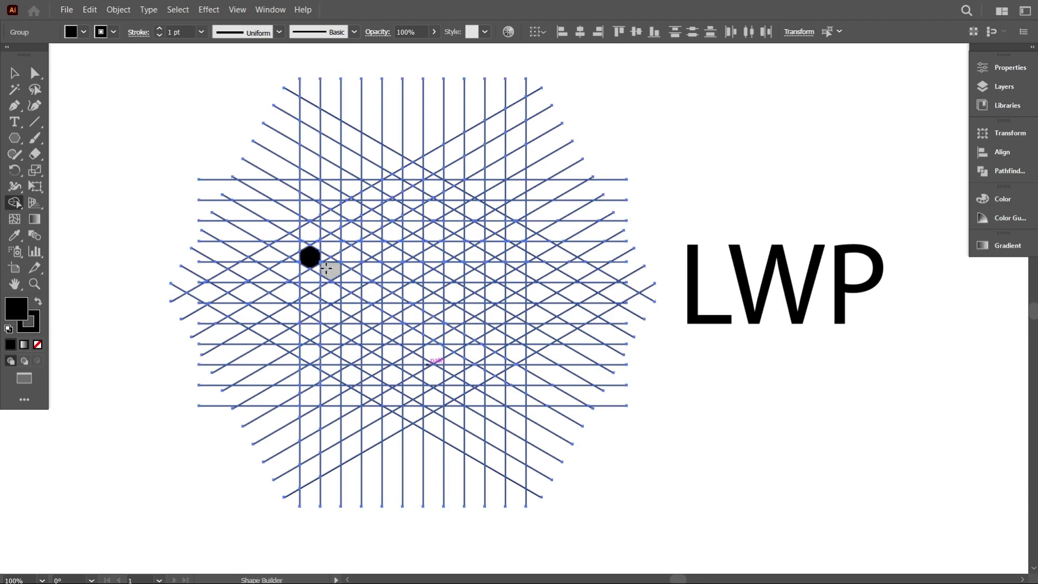
key(ctrl+z)
Merge grid cells into a slanted three-stroke W on the left face and a P with a center cell on the right face.
scroll(327, 268, up, 1)
scroll(311, 259, down, 1)
mouse_move(311, 255)
mouse_down()
mouse_move(324, 362)
mouse_move(391, 399)
mouse_up()
mouse_move(379, 440)
mouse_down()
mouse_move(371, 271)
mouse_move(430, 308)
mouse_move(491, 304)
mouse_move(507, 459)
mouse_up()
key(ctrl+z)
mouse_move(492, 301)
mouse_down()
mouse_move(492, 454)
mouse_move(587, 266)
mouse_move(613, 272)
mouse_move(611, 393)
mouse_move(542, 430)
mouse_up()
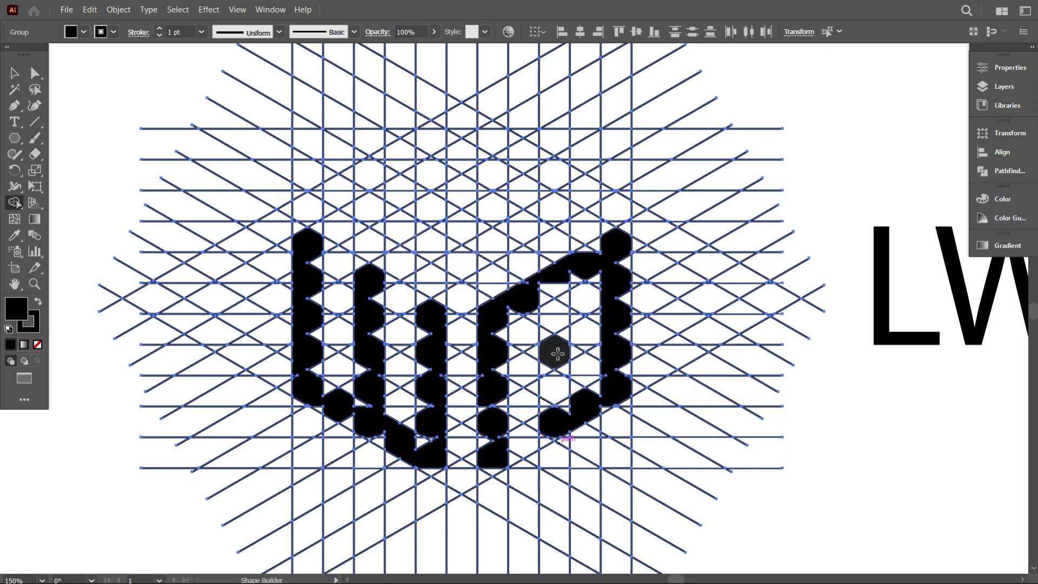
click(557, 352)
Merge cells above the letters into a V-shaped band, with an inverted-V roof stroke over it.
scroll(557, 353, up, 1)
mouse_move(338, 199)
mouse_down()
mouse_move(372, 217)
mouse_move(554, 219)
mouse_move(582, 200)
mouse_up()
mouse_move(402, 179)
mouse_down()
mouse_move(475, 131)
mouse_move(533, 173)
mouse_up()
Merge the leftover gaps along the W's three uprights and slanted base so its edges become straight.
scroll(487, 375, down, 2)
scroll(432, 381, up, 3)
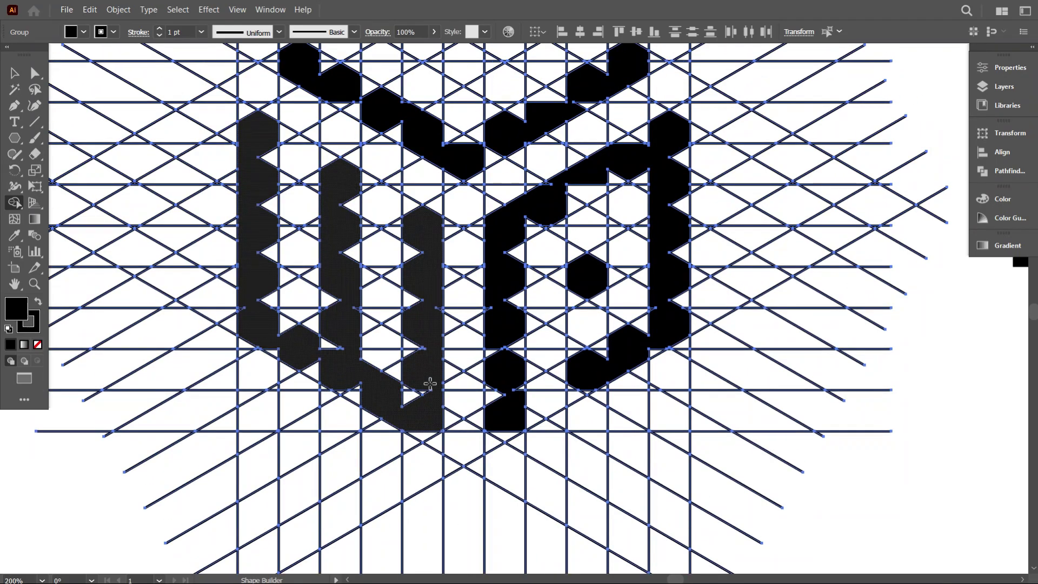
scroll(430, 383, up, 1)
scroll(422, 162, up, 4)
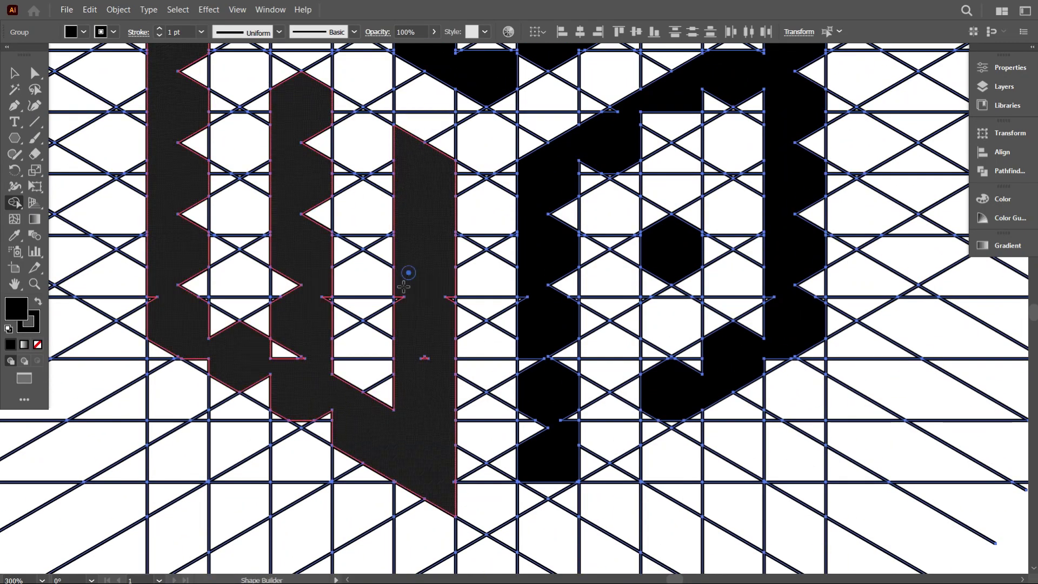
scroll(447, 297, down, 2)
scroll(447, 390, up, 4)
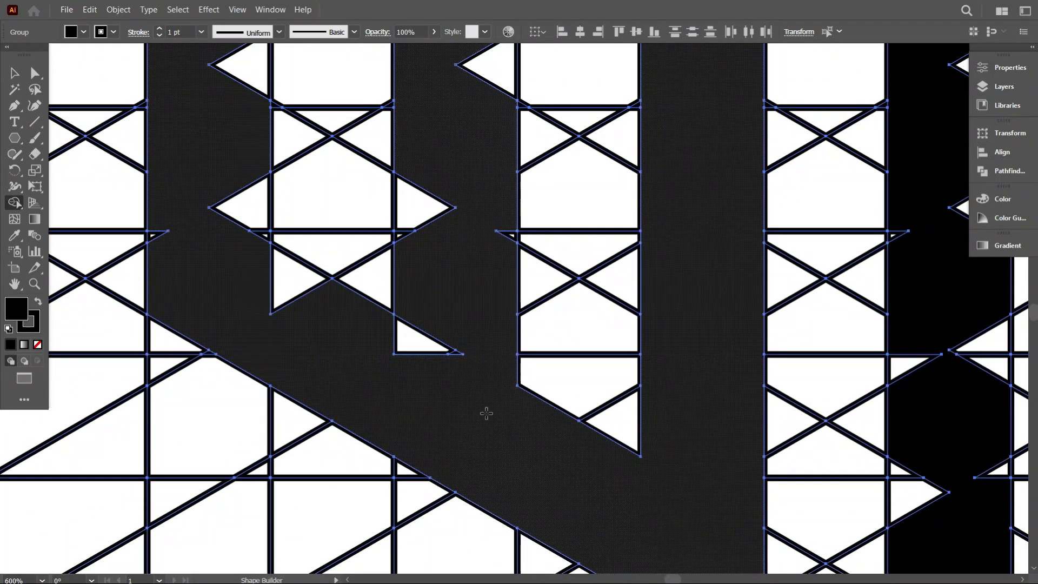
drag(446, 325, 243, 216)
scroll(428, 354, up, 2)
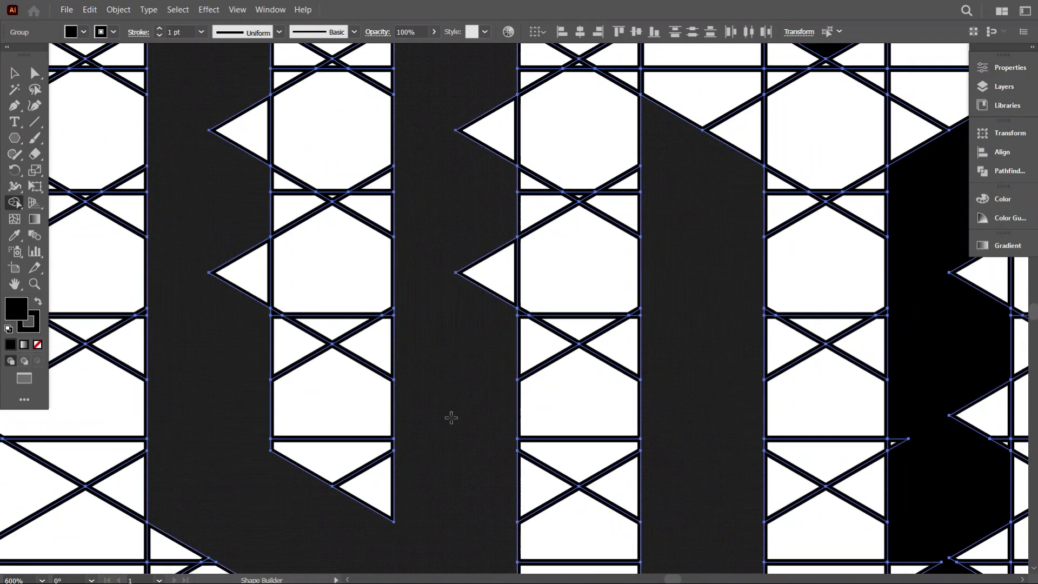
Merge the leftover cells along both arms of the V-shaped band to give it straight, even edges.
scroll(426, 326, up, 5)
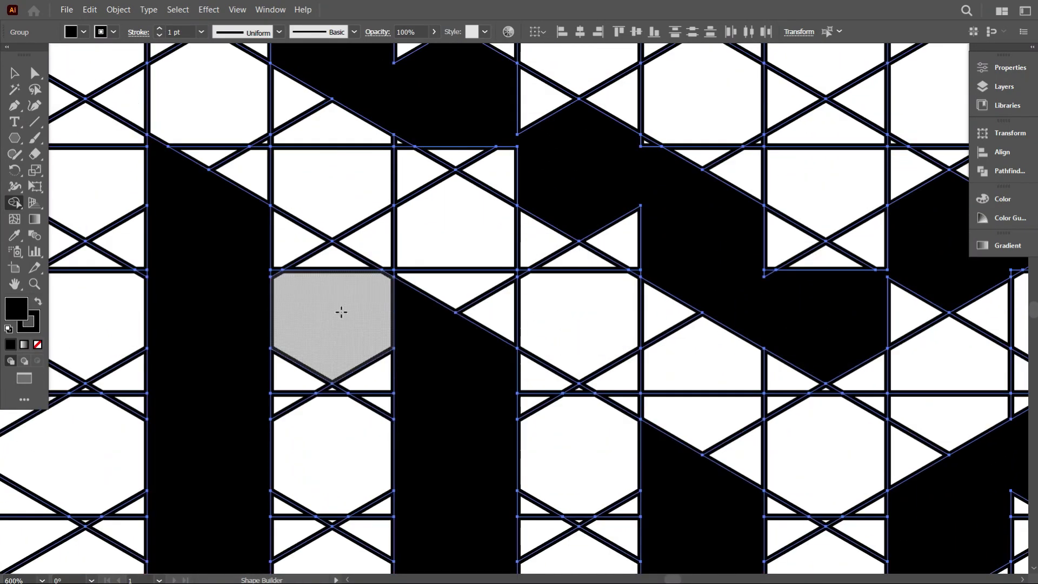
scroll(302, 218, down, 1)
mouse_move(301, 218)
mouse_down()
mouse_move(406, 295)
mouse_move(494, 296)
mouse_up()
drag(522, 374, 606, 368)
scroll(757, 352, right, 3)
mouse_move(930, 228)
mouse_down()
mouse_move(865, 222)
mouse_move(697, 303)
mouse_move(600, 397)
mouse_up()
Merge the leftover cells around the inverted-V roof stroke to straighten its edges and ends.
scroll(649, 397, down, 3)
scroll(677, 397, down, 2)
scroll(370, 247, up, 2)
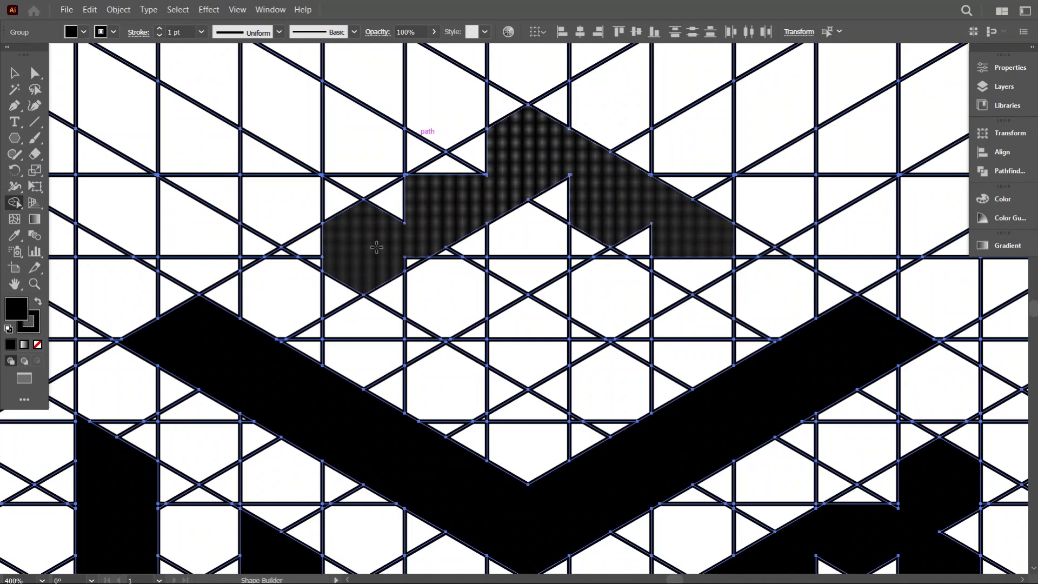
mouse_move(409, 196)
mouse_down()
mouse_move(765, 250)
mouse_move(552, 177)
mouse_up()
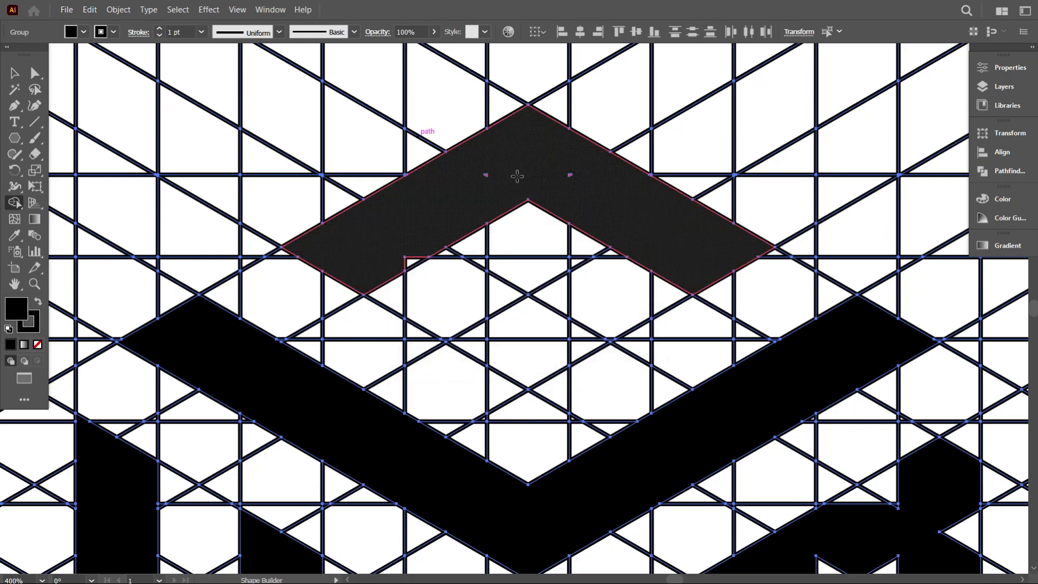
scroll(425, 228, up, 3)
scroll(787, 111, down, 3)
Merge the leftover cells around the P's outer upright, lower arm and center block to straighten their edges.
scroll(382, 169, down, 5)
mouse_move(865, 135)
mouse_down()
mouse_move(511, 294)
mouse_move(566, 341)
mouse_move(505, 294)
mouse_move(736, 338)
mouse_up()
scroll(566, 341, up, 5)
scroll(703, 324, down, 2)
scroll(736, 338, down, 3)
scroll(735, 338, up, 2)
scroll(736, 338, down, 3)
scroll(568, 352, up, 1)
mouse_move(568, 352)
mouse_down()
mouse_move(524, 373)
mouse_move(662, 324)
mouse_move(676, 211)
mouse_move(432, 361)
mouse_up()
Merge the remaining gaps along the P's stem and slanted upper arm, completing its straight outline.
scroll(689, 292, up, 3)
scroll(463, 308, down, 3)
scroll(440, 348, up, 4)
drag(586, 155, 493, 228)
drag(335, 246, 319, 331)
scroll(379, 324, up, 1)
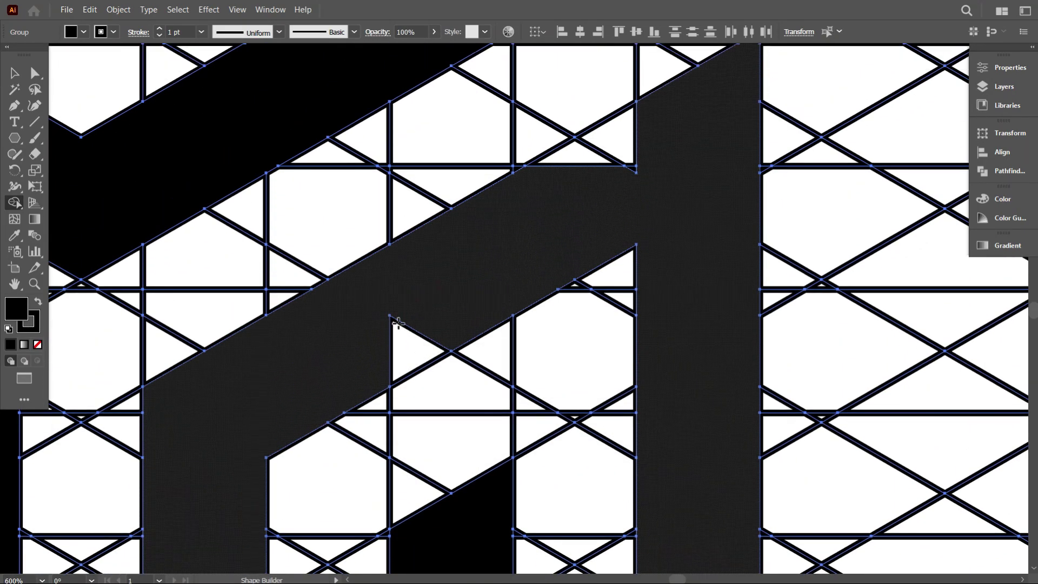
scroll(405, 324, down, 2)
drag(543, 227, 567, 247)
scroll(621, 225, up, 1)
scroll(508, 378, down, 5)
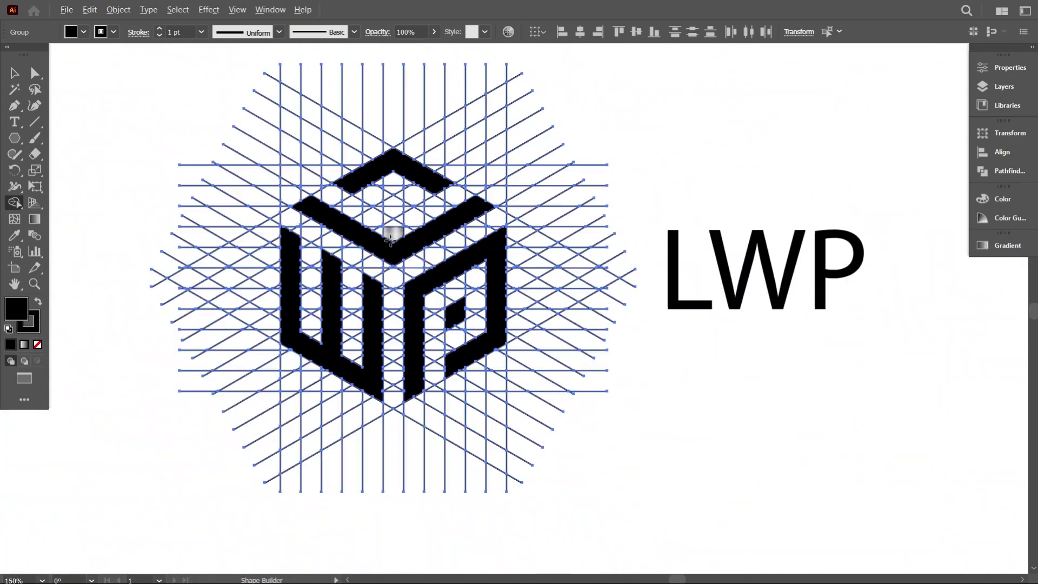
Ungroup the descending diagonal grid lines so the P shape is separate from them.
scroll(508, 466, up, 1)
scroll(507, 466, down, 3)
key(v)
click(445, 463)
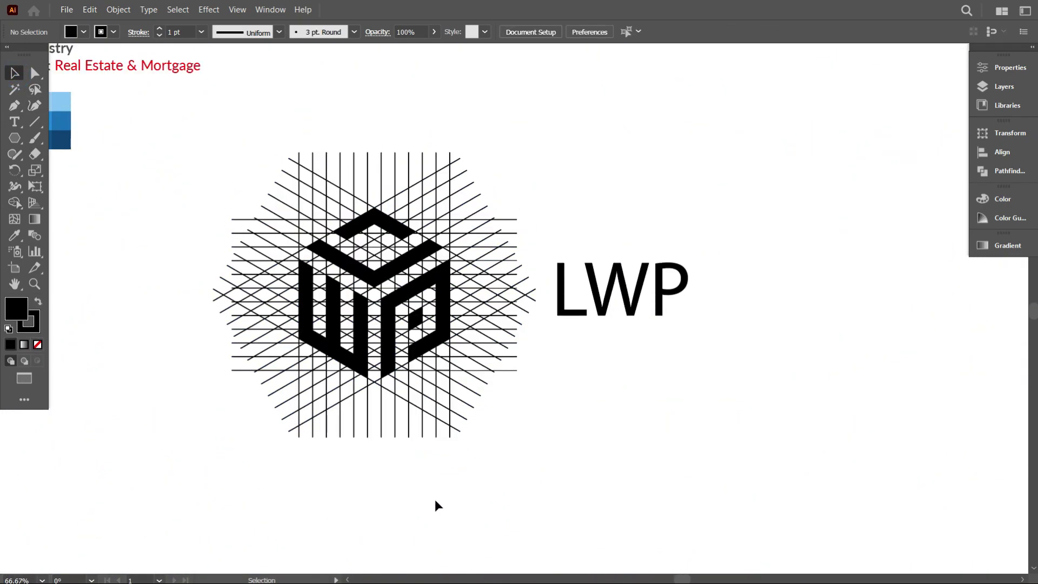
click(389, 341)
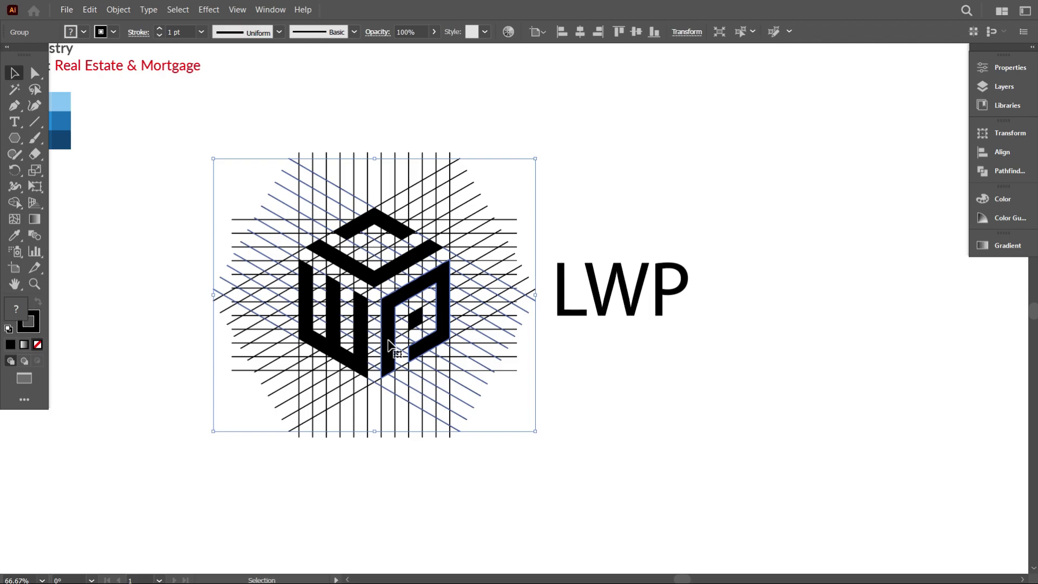
right_click(389, 344)
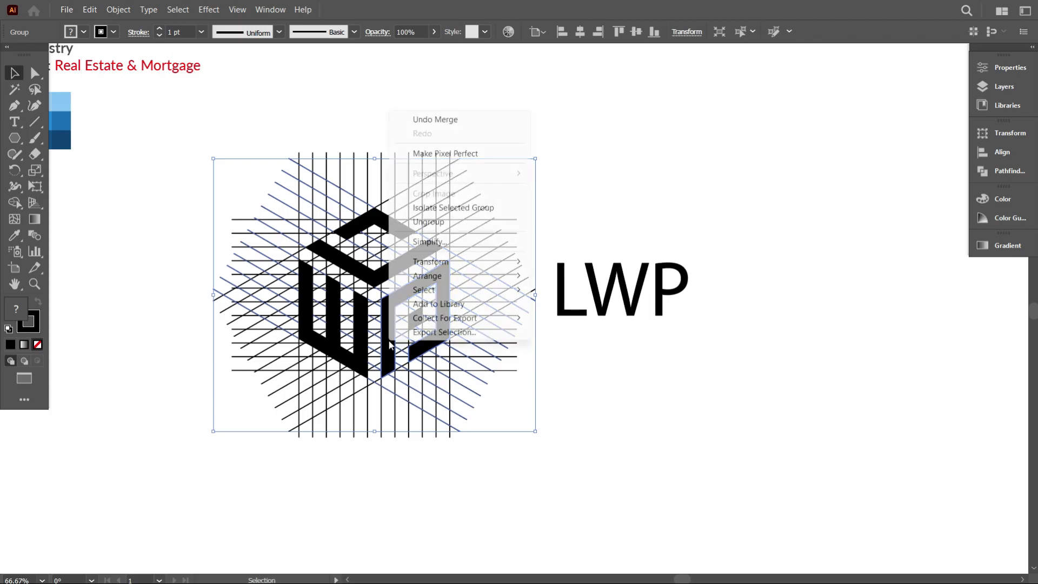
click(439, 219)
click(733, 371)
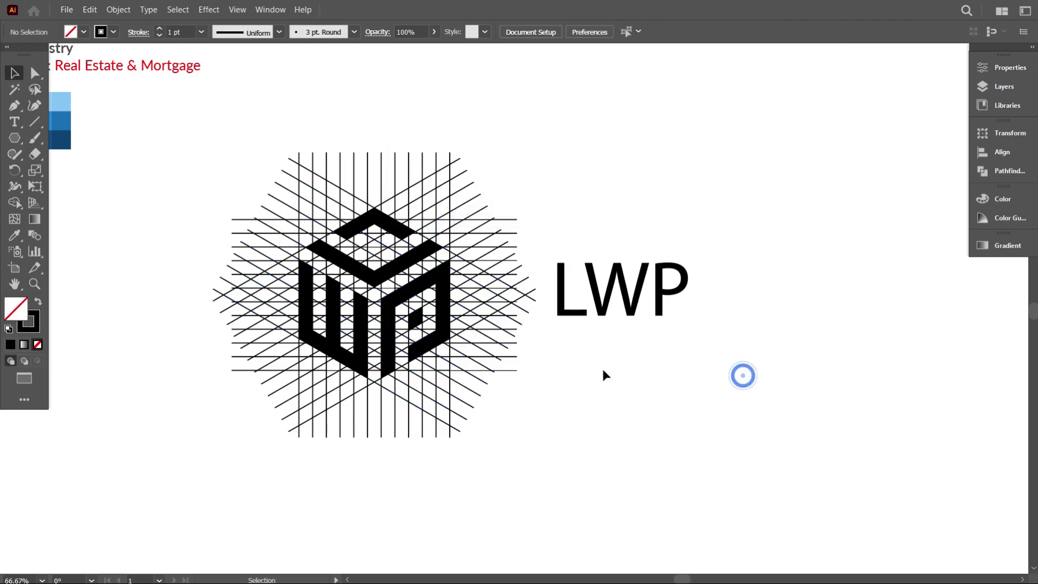
Ungroup the ascending diagonal lines holding the W and the vertical lines holding the V-shaped band.
click(361, 320)
right_click(361, 324)
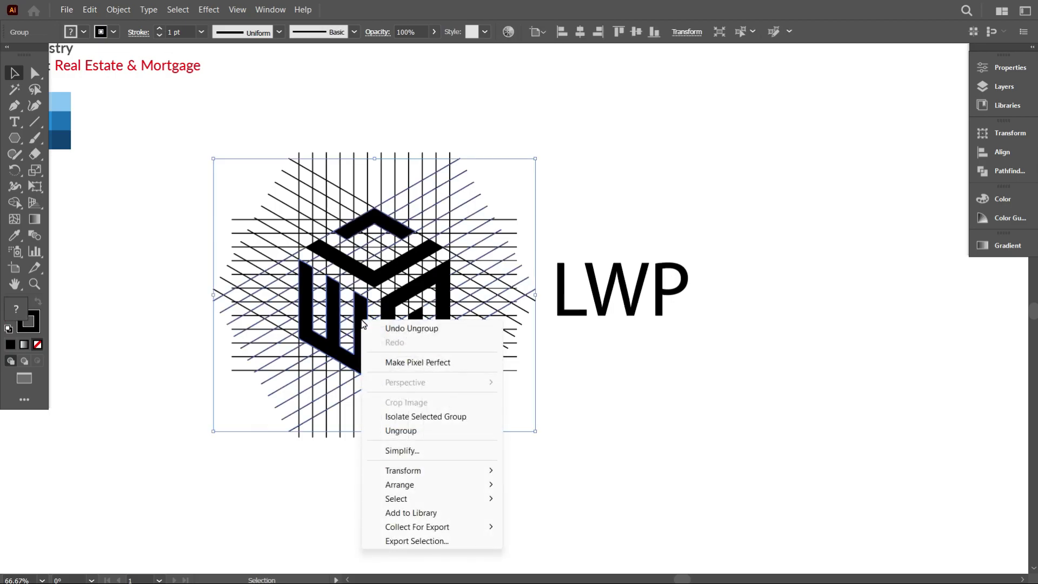
click(413, 428)
click(592, 448)
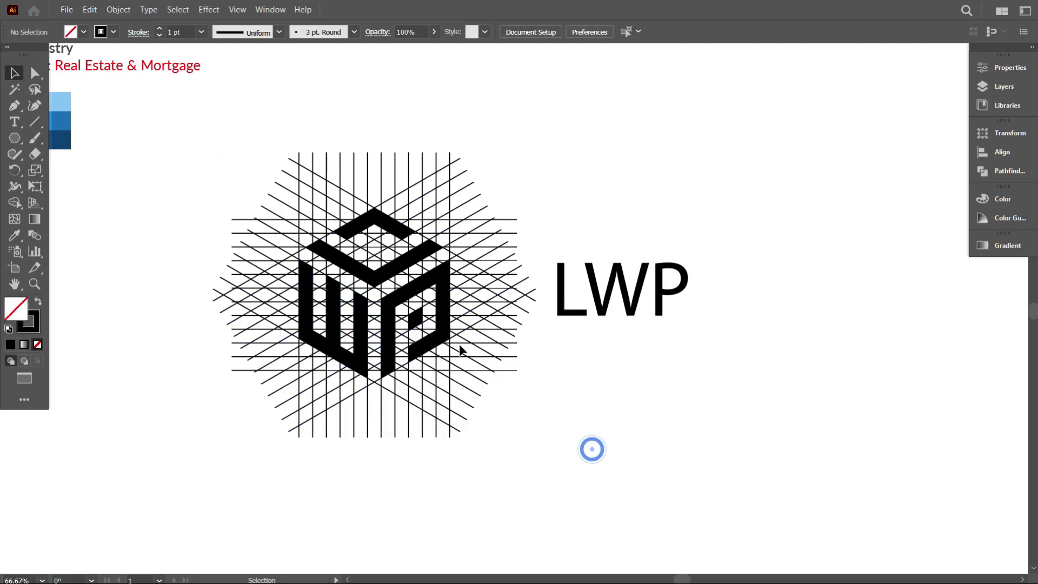
click(394, 268)
right_click(394, 270)
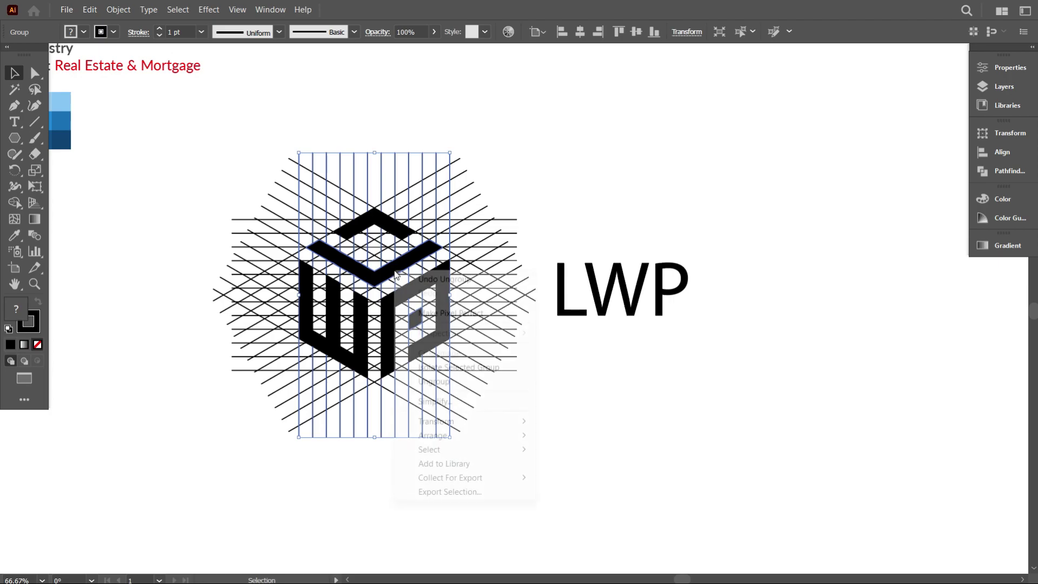
click(440, 382)
click(589, 422)
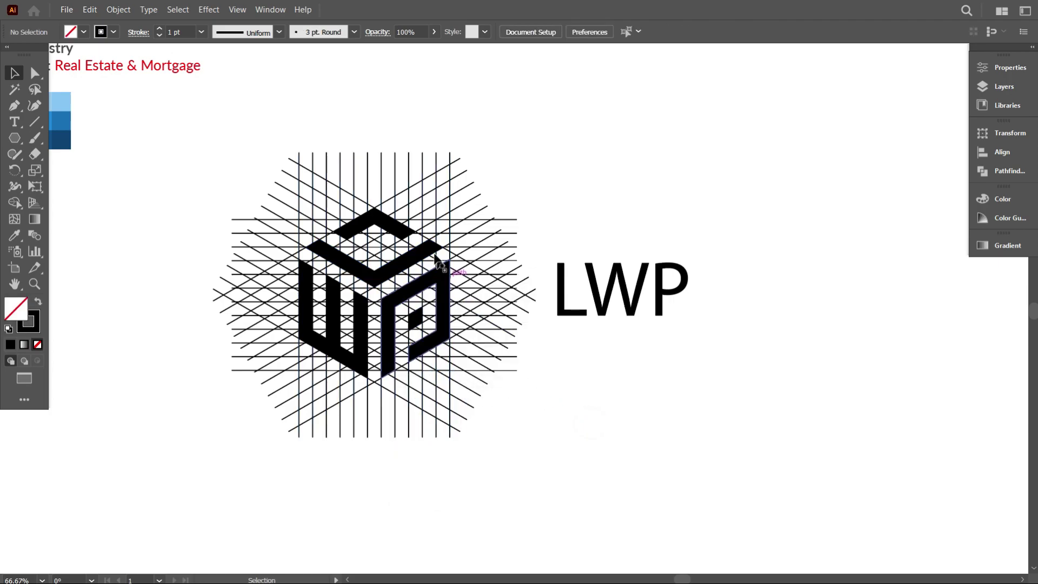
Select the roof stroke, V-shaped band, P, its center block and W, and move them off the grid, beyond the LWP text.
click(396, 225)
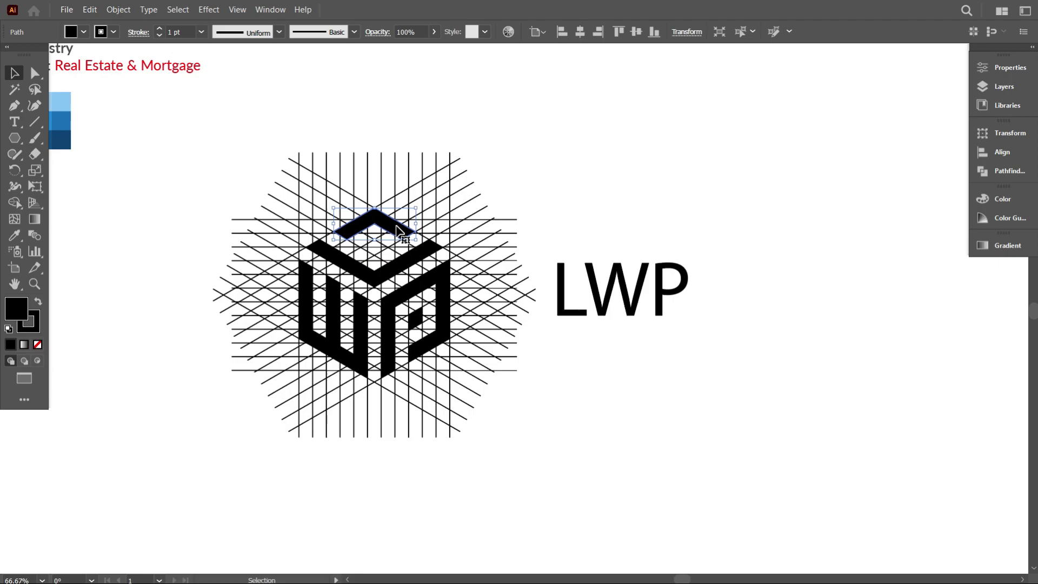
shift+click(398, 270)
shift+click(388, 316)
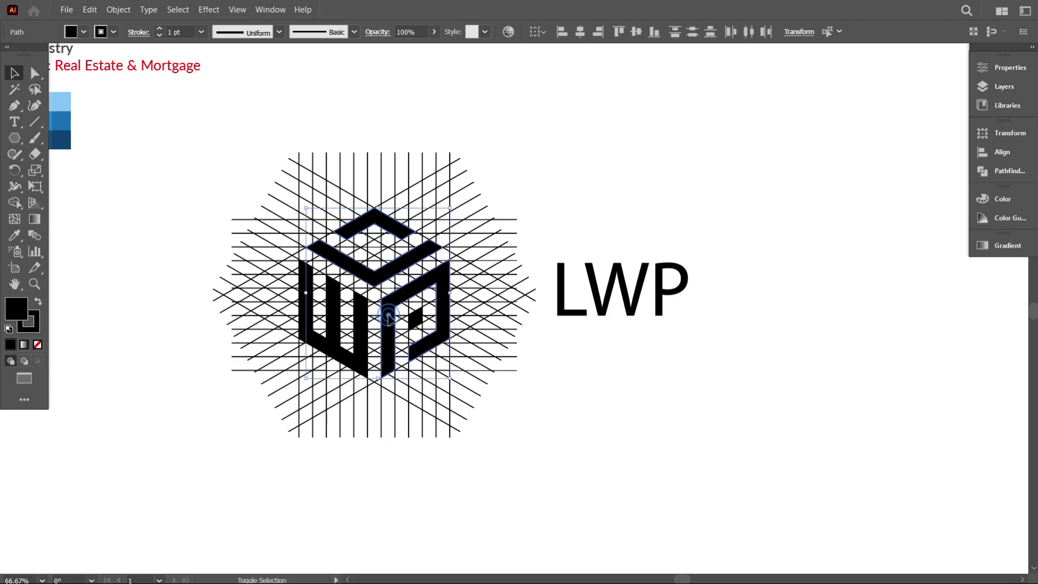
shift+click(305, 327)
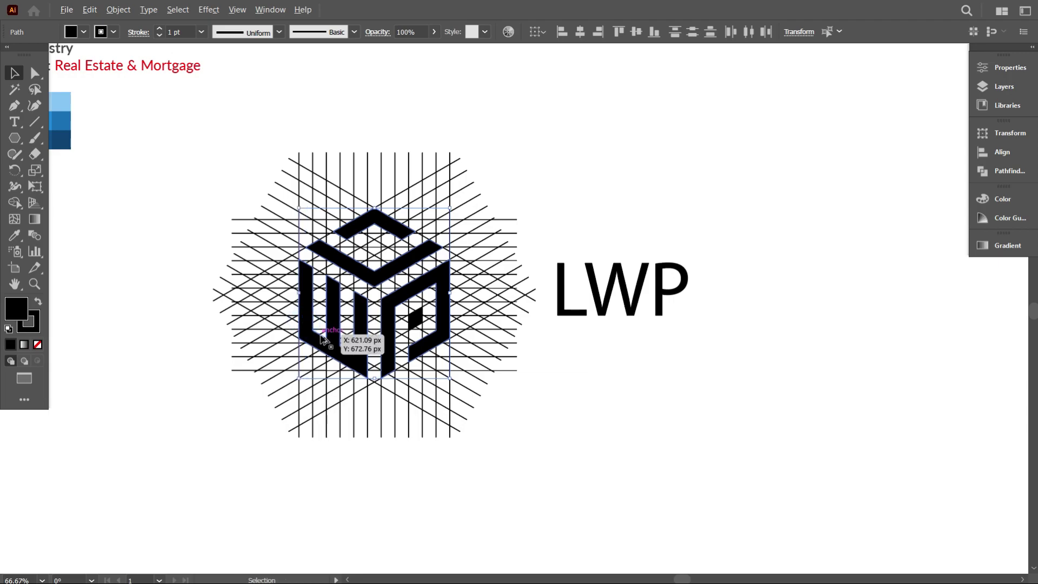
scroll(324, 341, down, 1)
drag(350, 339, 713, 382)
Delete the leftover line grid and the LWP reference text.
click(677, 433)
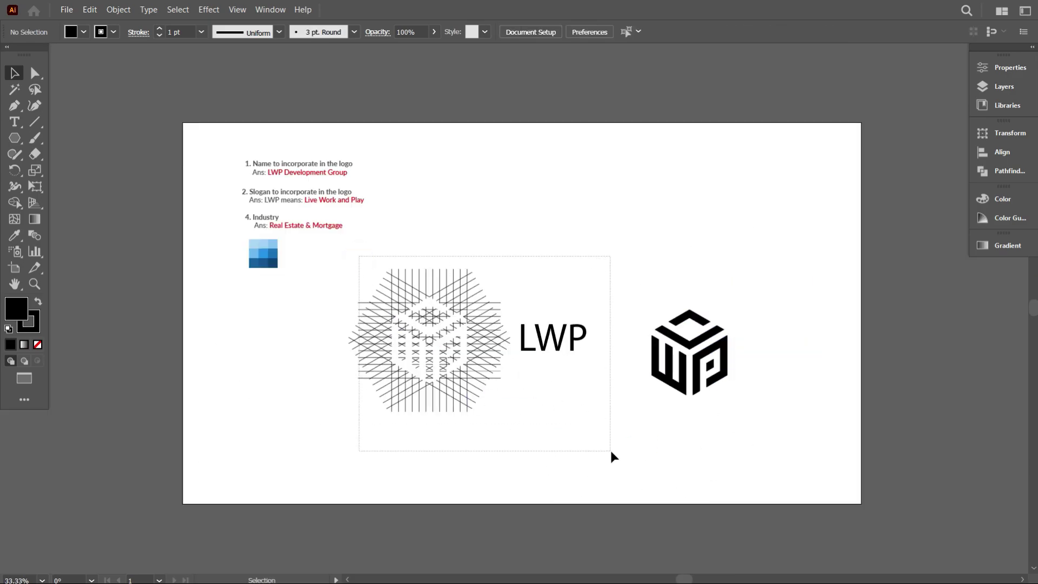
drag(611, 450, 611, 450)
key(Delete)
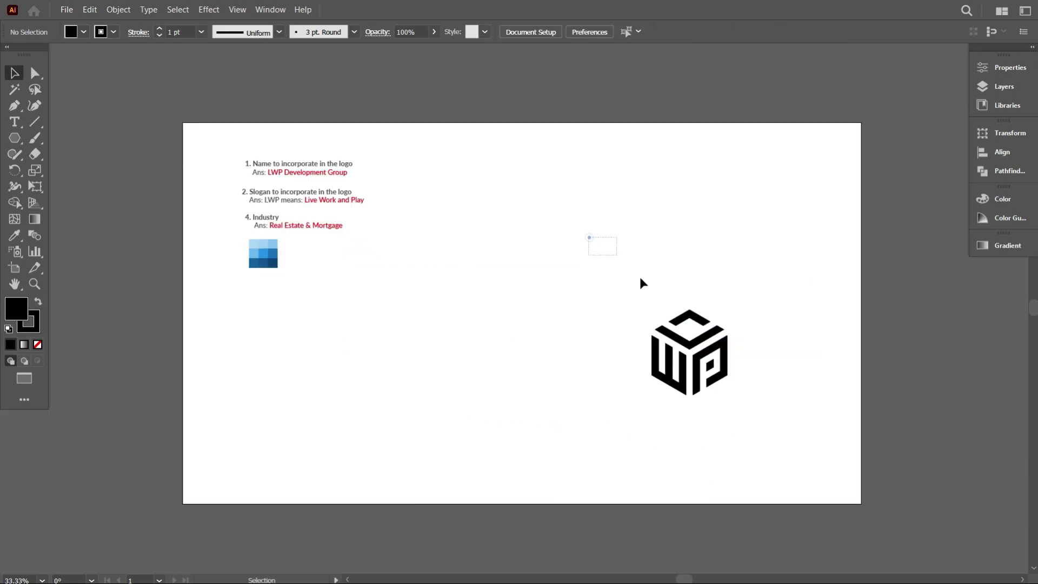
Set the stroke weight of all shapes in the cube mark to 3 pt.
key(ctrl+1)
drag(706, 446, 368, 177)
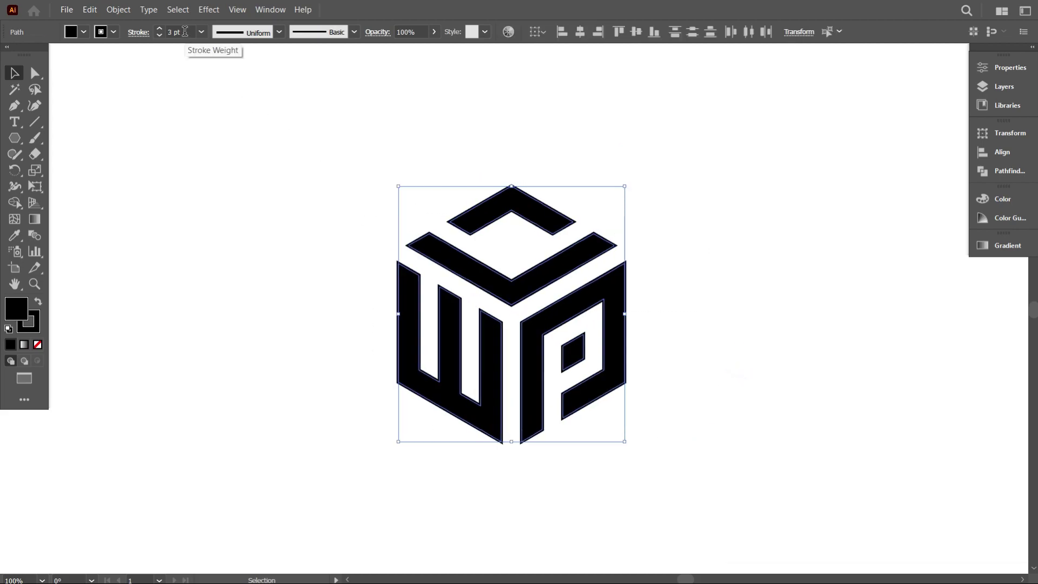
click(244, 176)
scroll(278, 199, down, 1)
scroll(446, 411, up, 1)
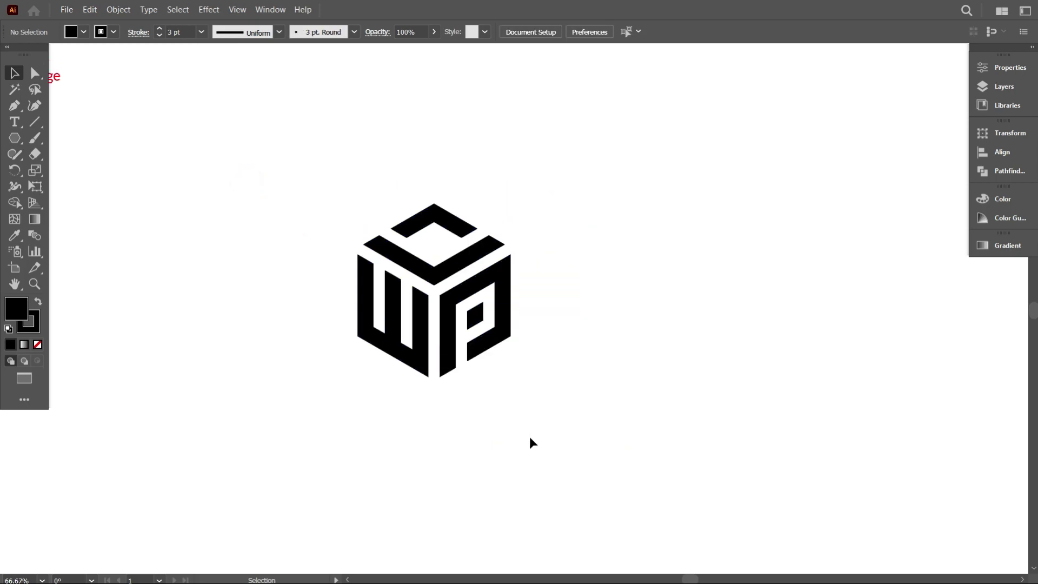
Expand the fill and stroke of the whole cube mark into outlined shapes.
drag(423, 276, 547, 422)
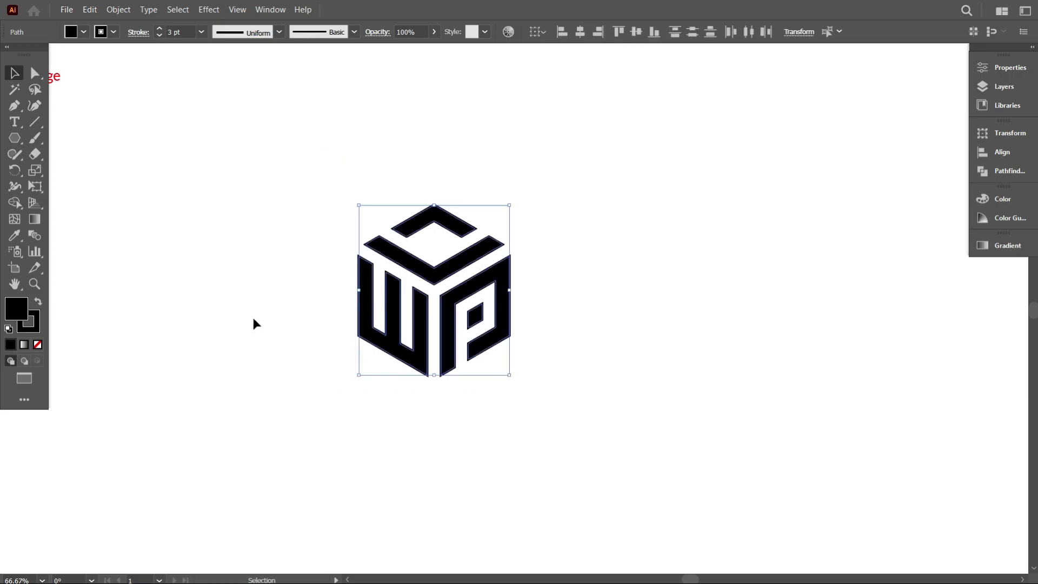
scroll(255, 323, up, 1)
scroll(334, 331, up, 1)
drag(336, 335, 306, 346)
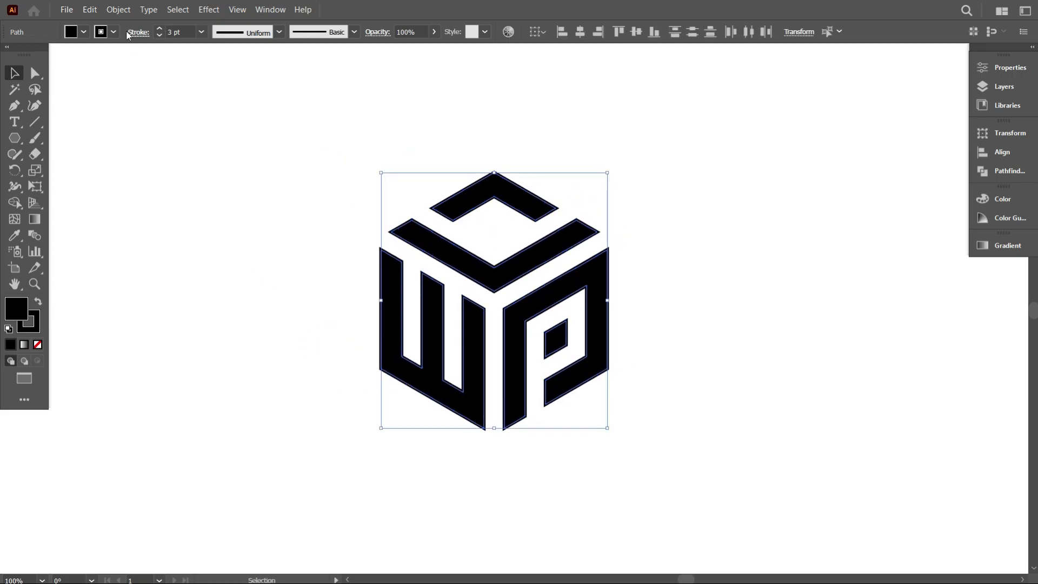
click(120, 11)
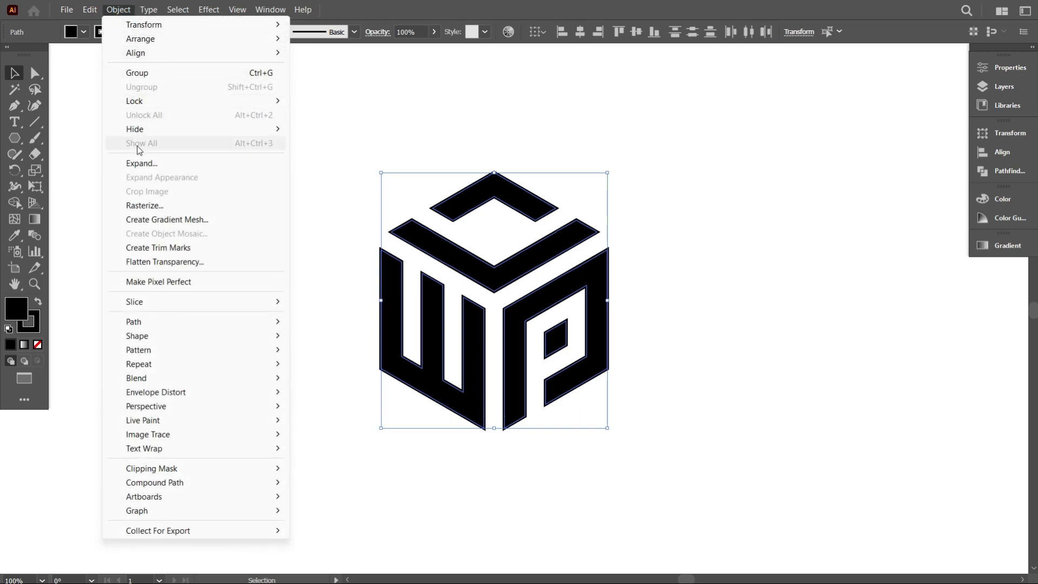
click(141, 164)
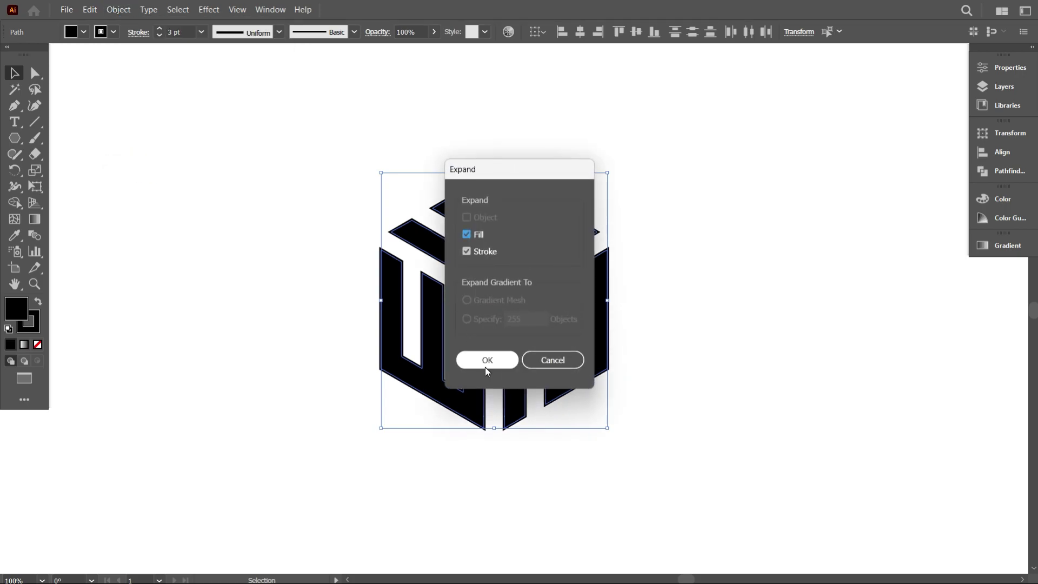
click(487, 360)
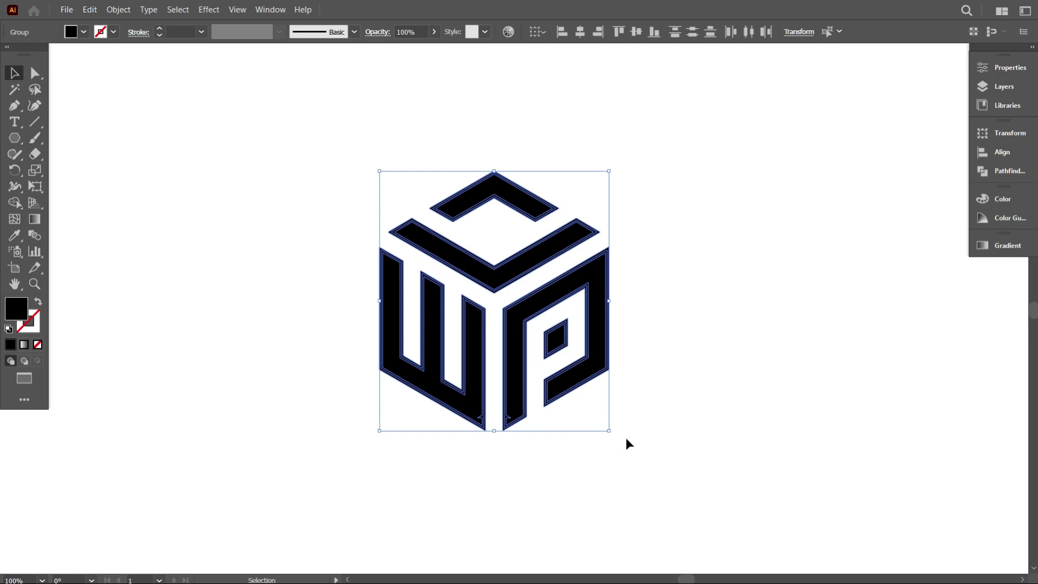
Unite the expanded fill and stroke shapes of the cube mark with Pathfinder.
click(990, 176)
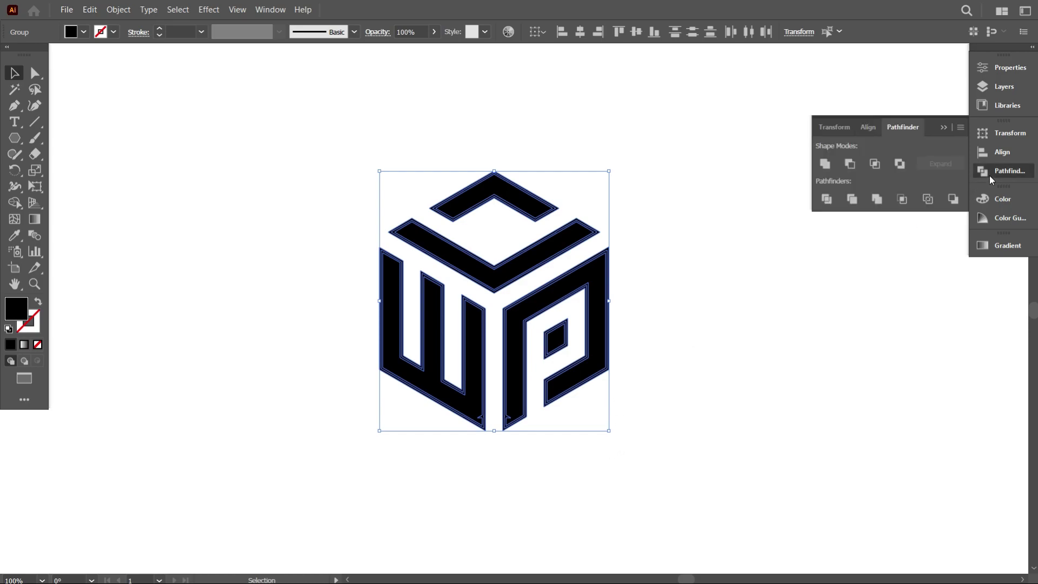
click(823, 163)
click(753, 313)
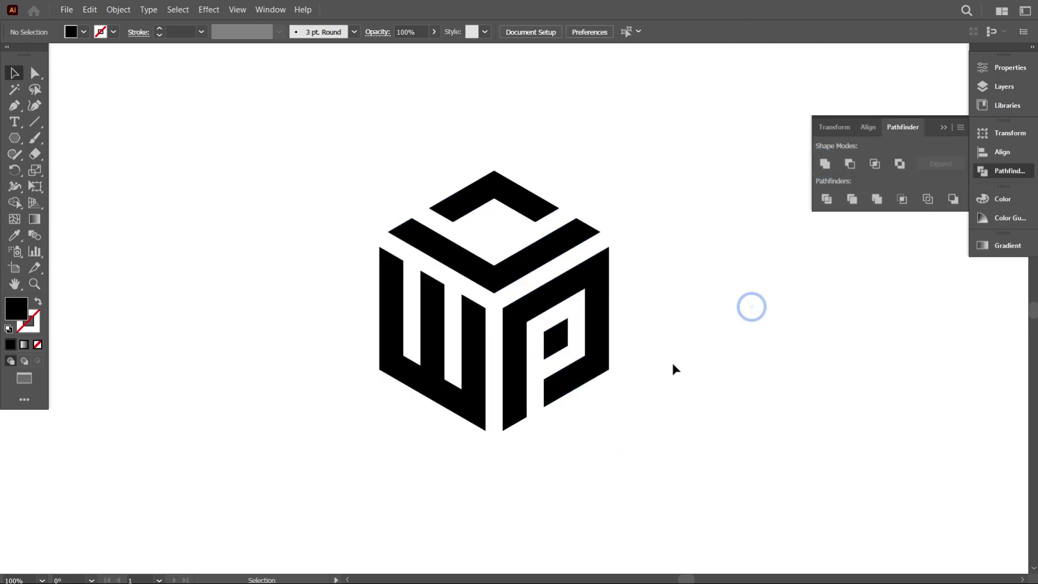
scroll(606, 346, up, 1)
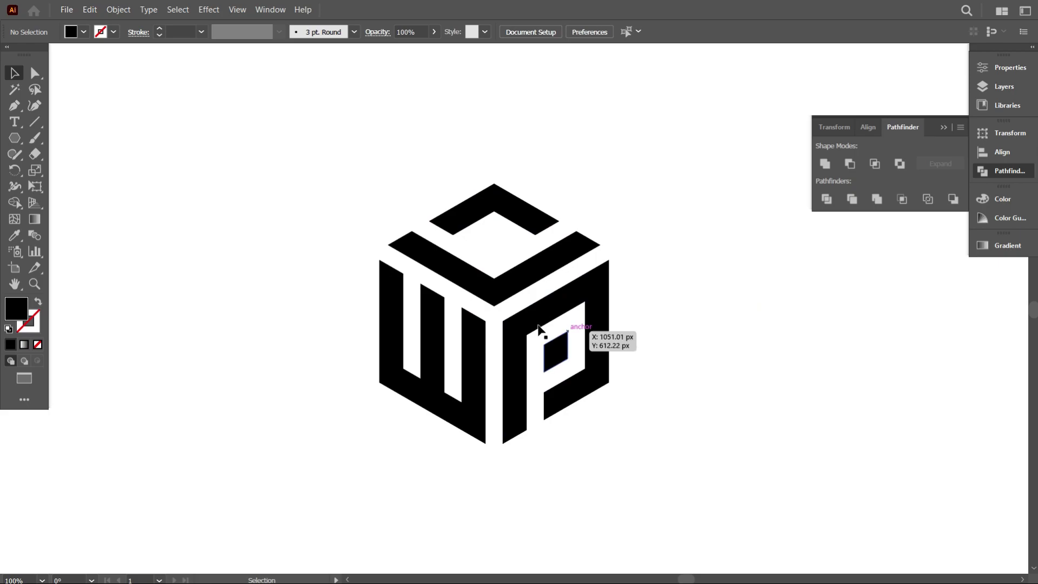
click(944, 127)
scroll(471, 308, down, 1)
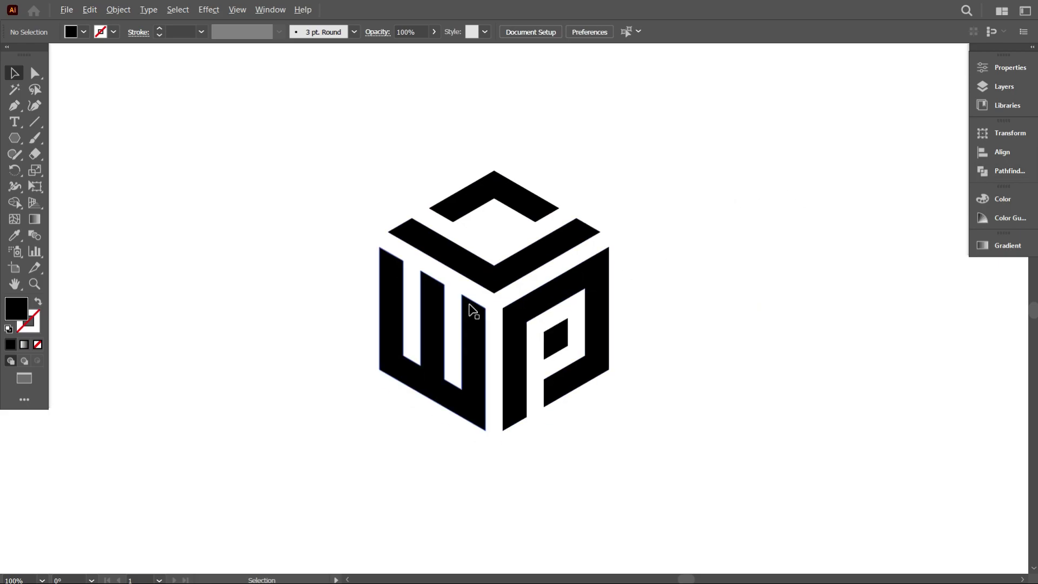
scroll(472, 311, down, 1)
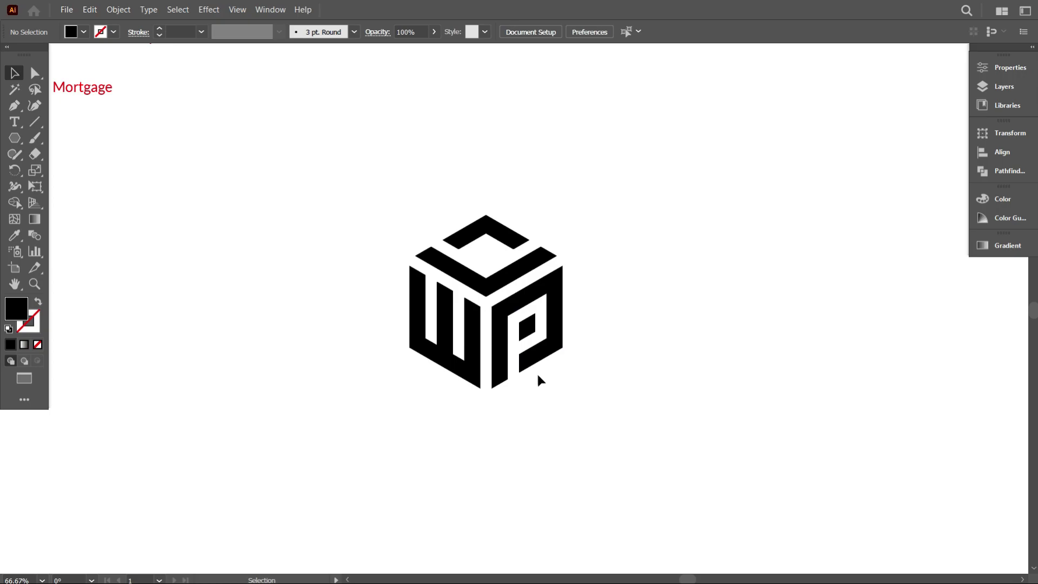
scroll(547, 384, up, 1)
scroll(548, 381, up, 3)
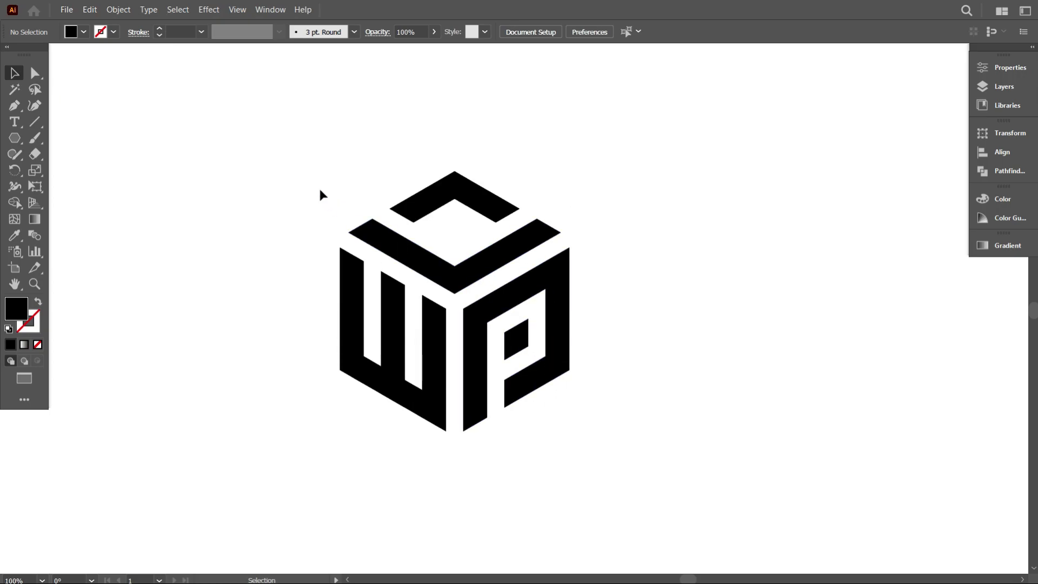
Round the roof stroke's apex and the outer lower corners of the W and P to a radius of about 9.91 px.
drag(316, 183, 510, 368)
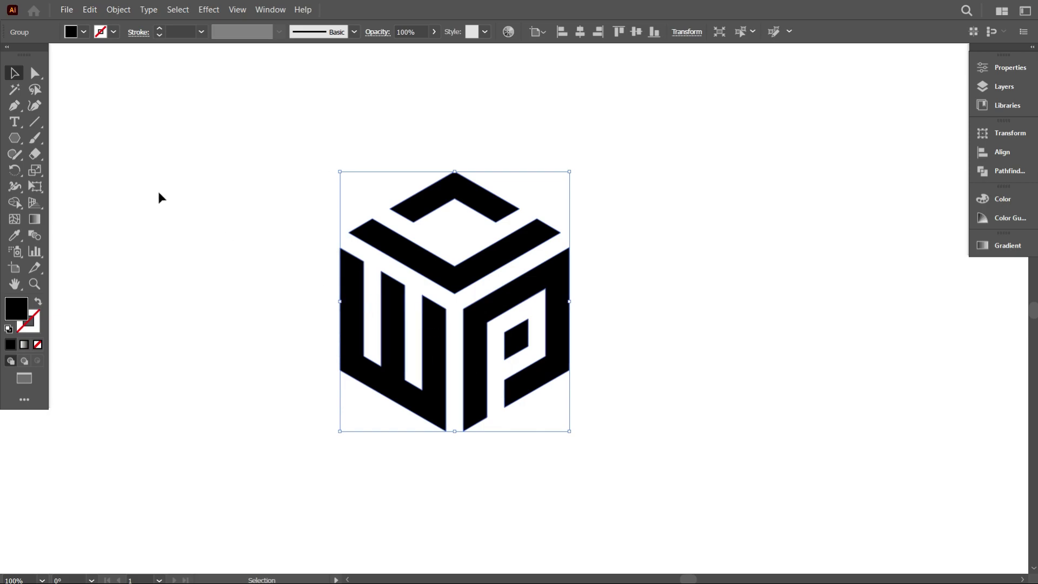
click(36, 74)
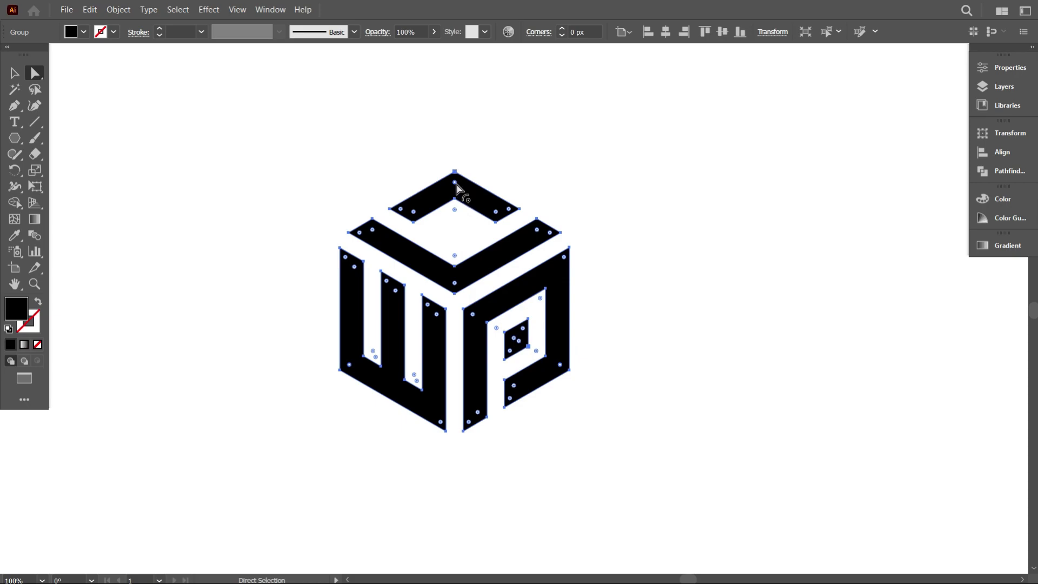
drag(456, 187, 457, 188)
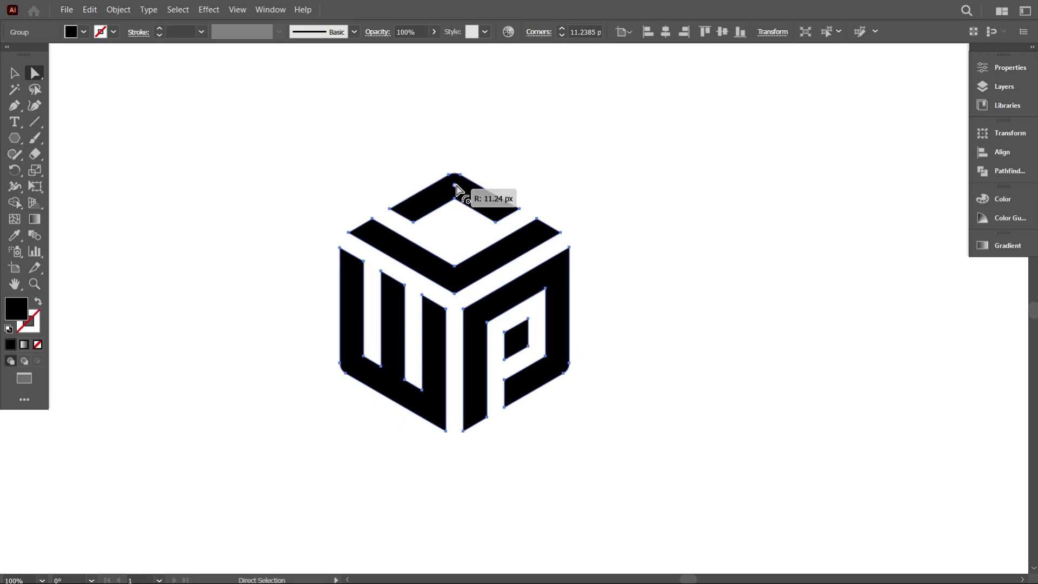
drag(456, 189, 456, 188)
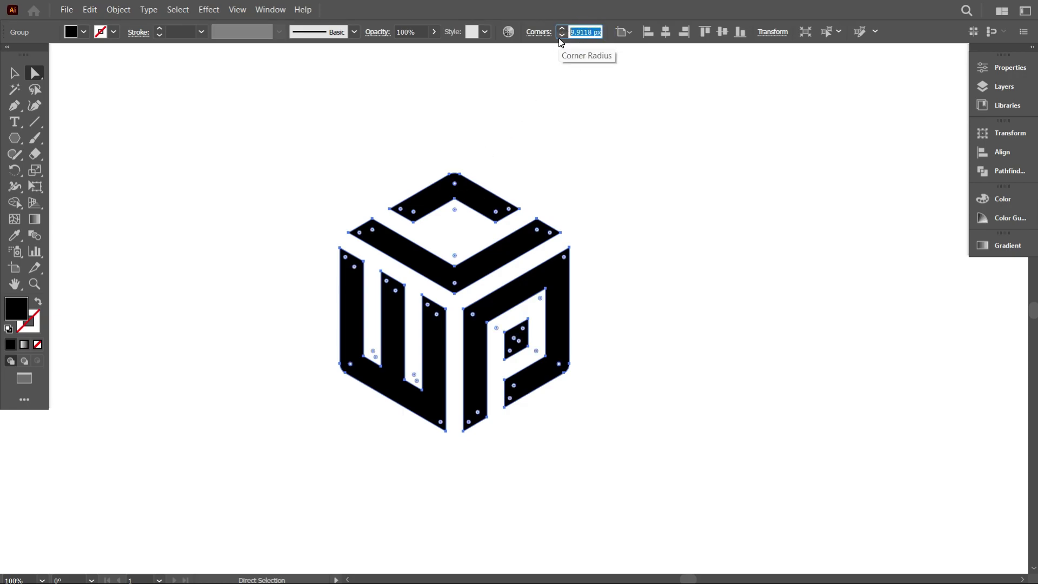
click(584, 102)
key(ctrl+minus)
key(ctrl+minus)
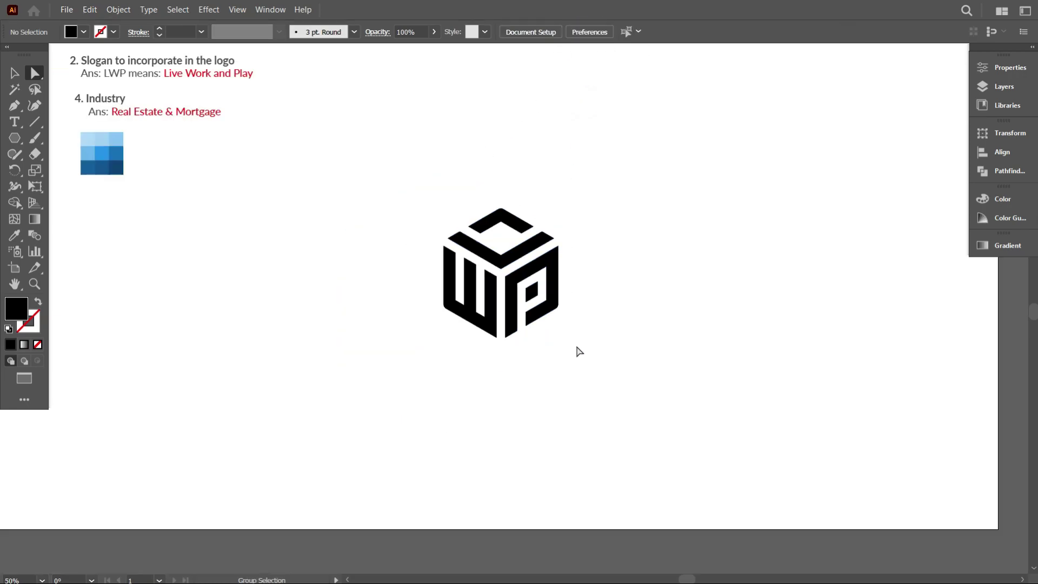
key(ctrl+minus)
key(ctrl+plus)
key(ctrl+plus)
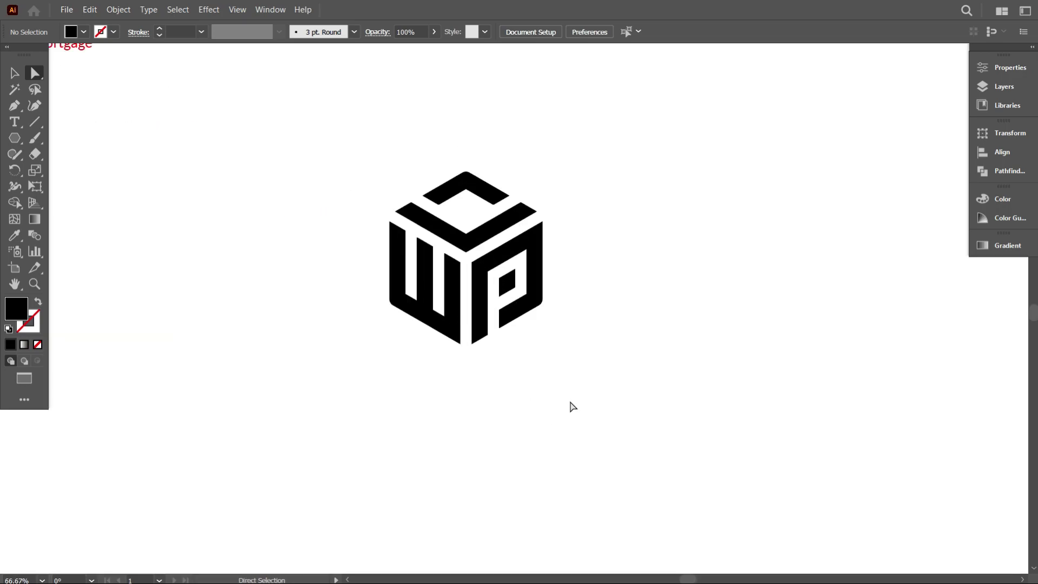
Reselect the mark's anchor points and edit the corner radius of its rounded corners.
key(v)
key(a)
key(ctrl+a)
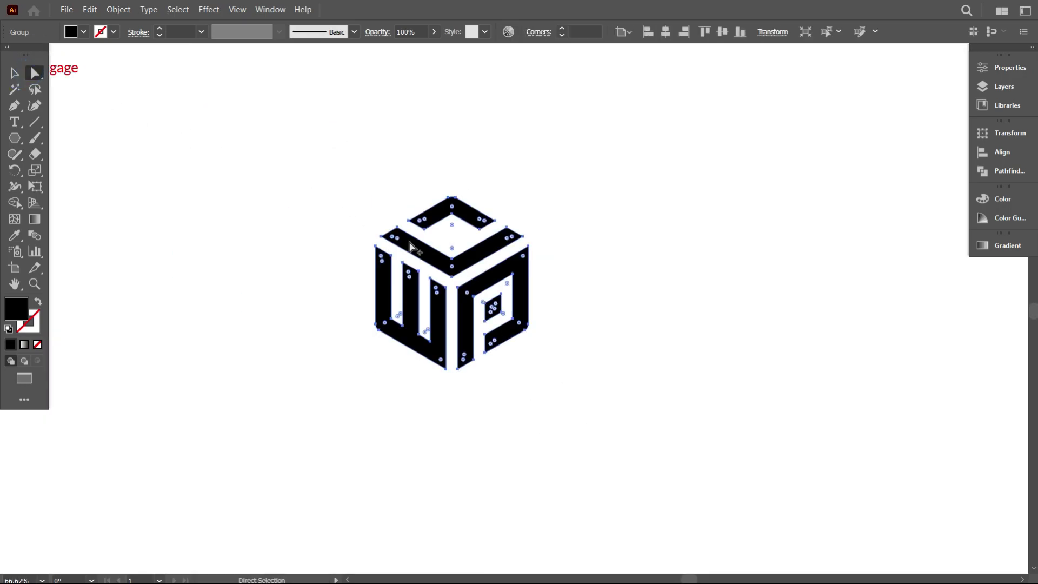
key(ctrl+plus)
click(580, 28)
key(BackSpace)
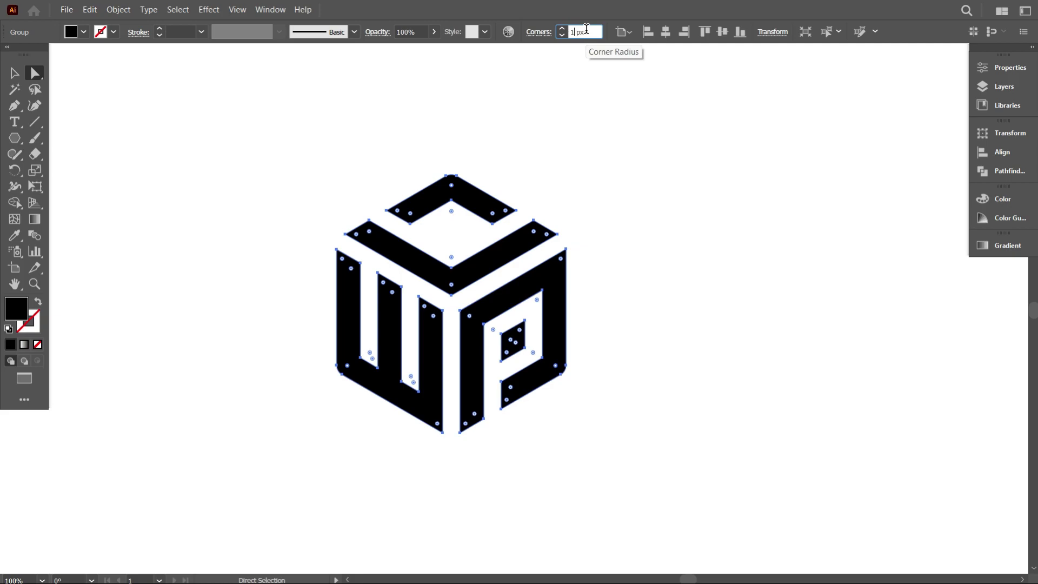
click(604, 142)
key(v)
scroll(541, 337, down, 4)
scroll(524, 364, up, 2)
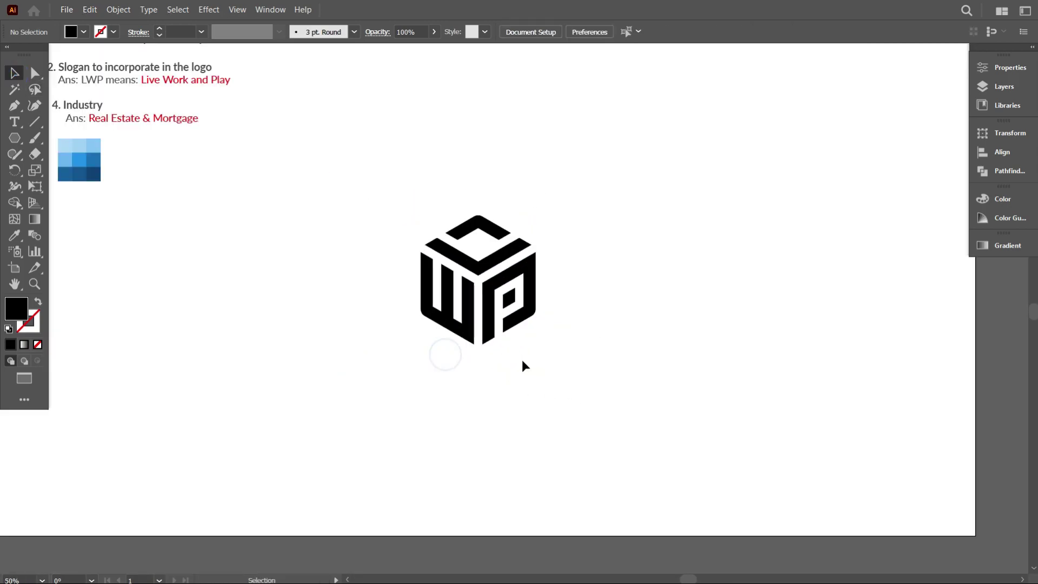
Add the text "LWP DEVELOPMENT" below the cube mark and enlarge it to about 64.12 pt.
scroll(524, 364, up, 2)
click(20, 127)
click(372, 374)
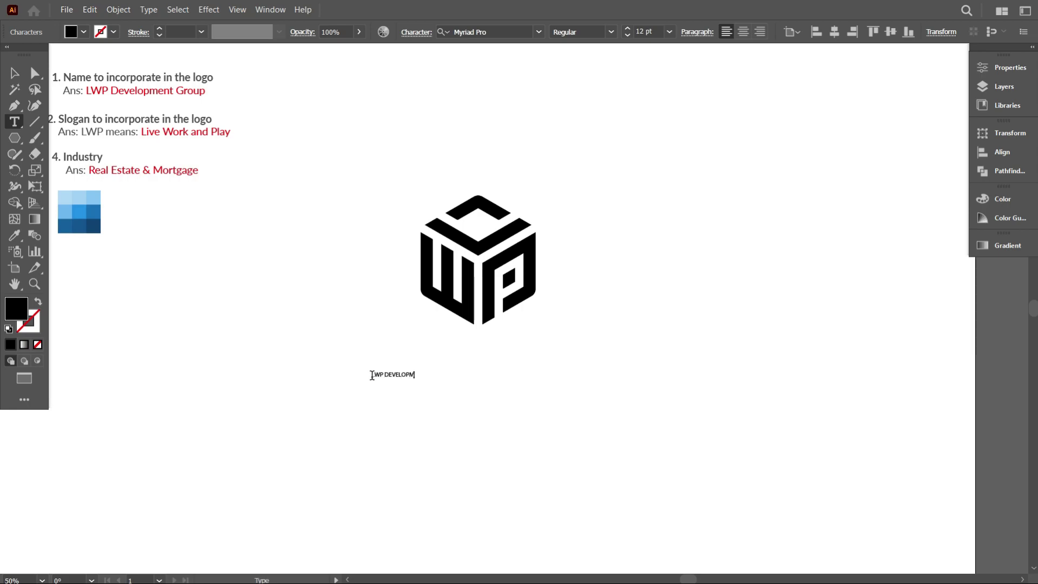
click(16, 73)
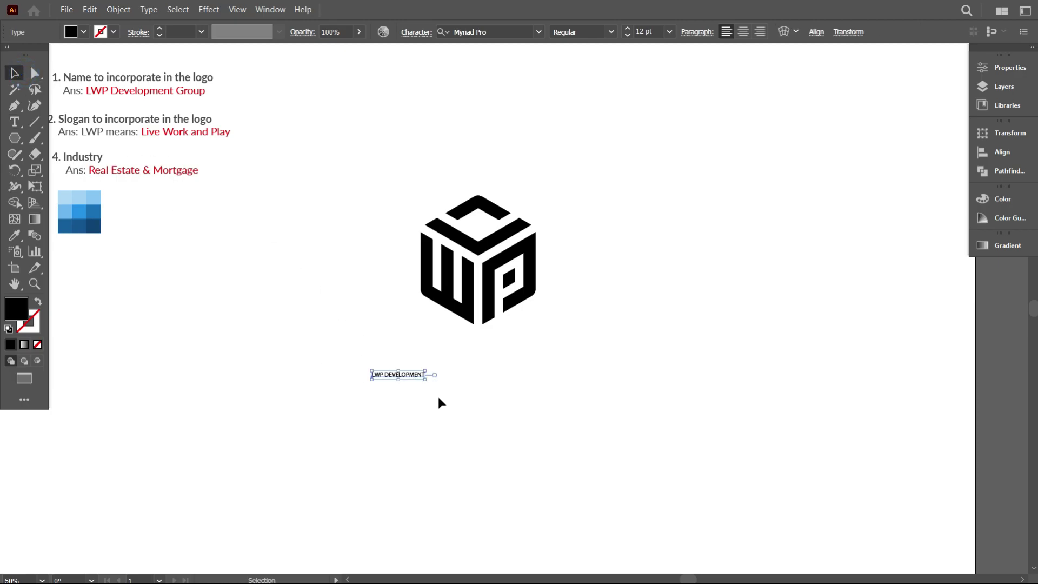
drag(429, 380, 656, 404)
key(h)
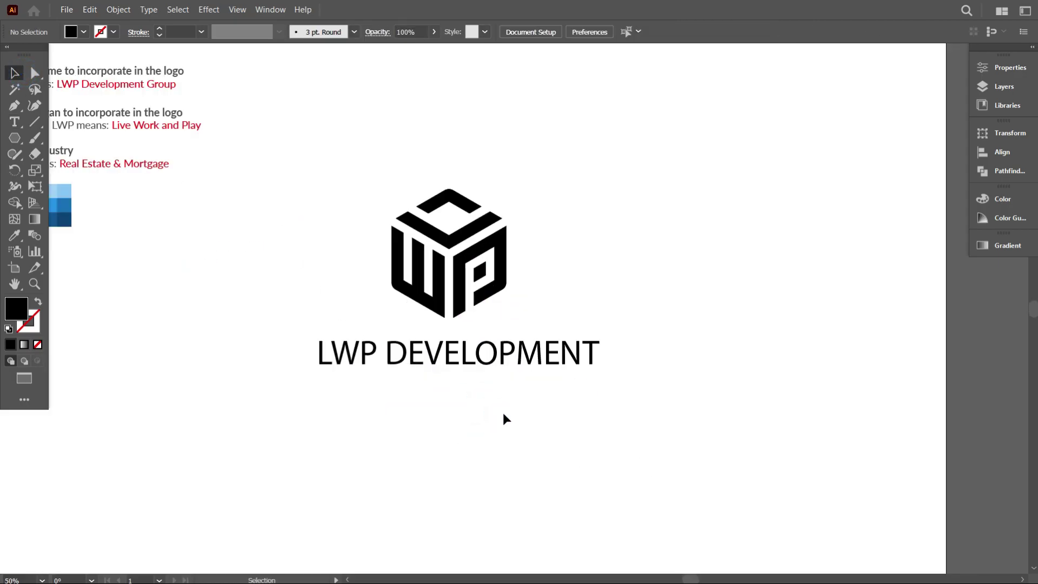
click(538, 32)
scroll(755, 151, up, 5)
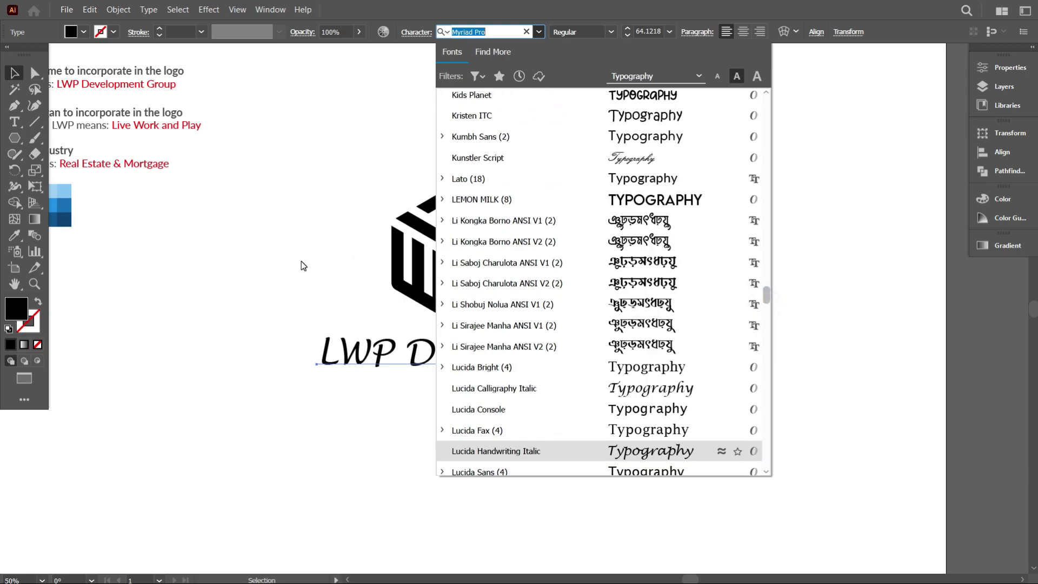
key(Escape)
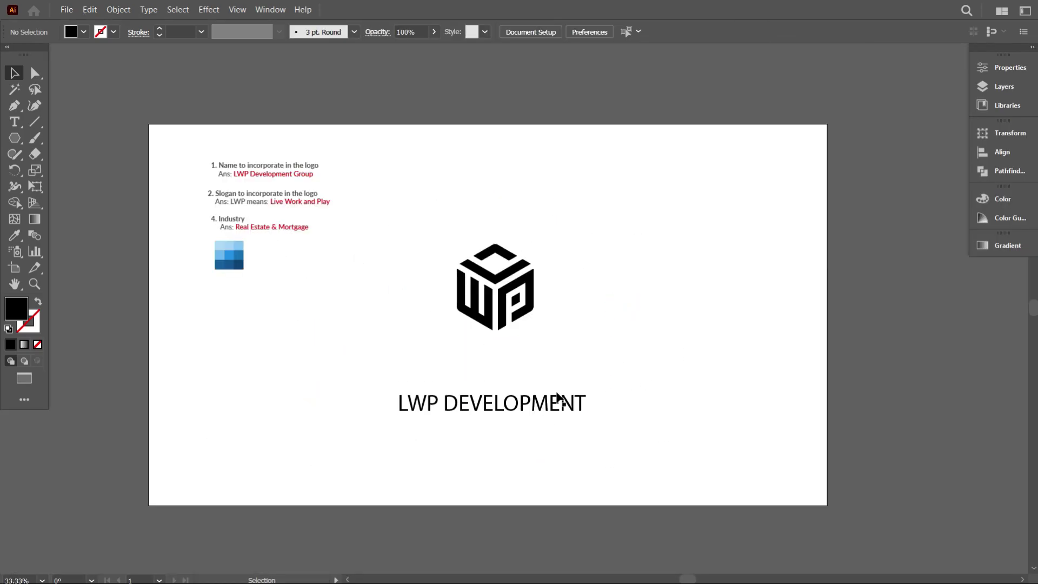
click(595, 395)
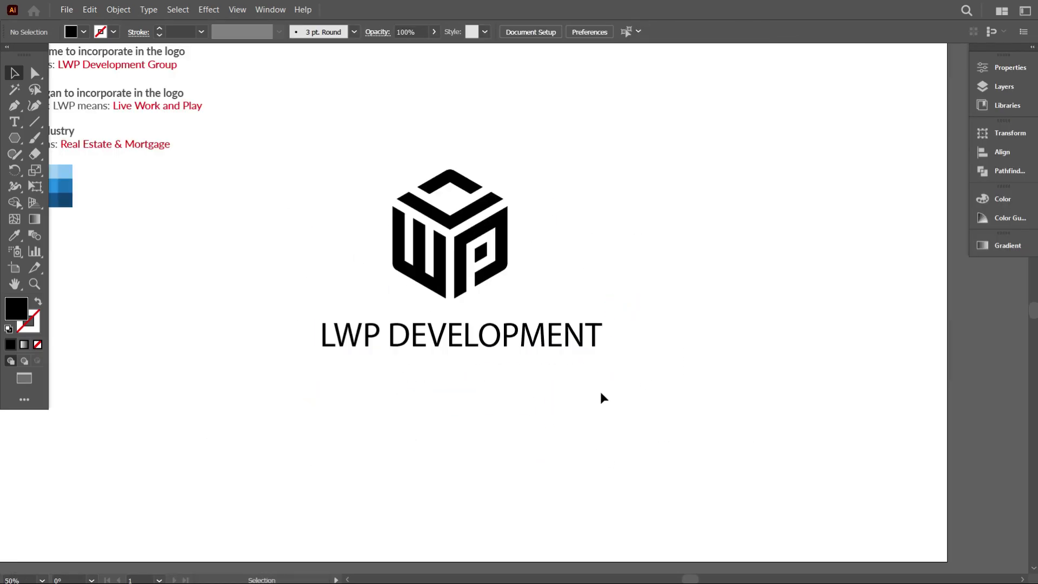
Set the font of the "LWP DEVELOPMENT" text to Raleway.
click(592, 338)
click(539, 32)
scroll(756, 224, up, 10)
scroll(754, 220, up, 15)
click(508, 98)
Align the company name and the cube mark on their horizontal centres.
key(ctrl+minus)
shift+click(403, 275)
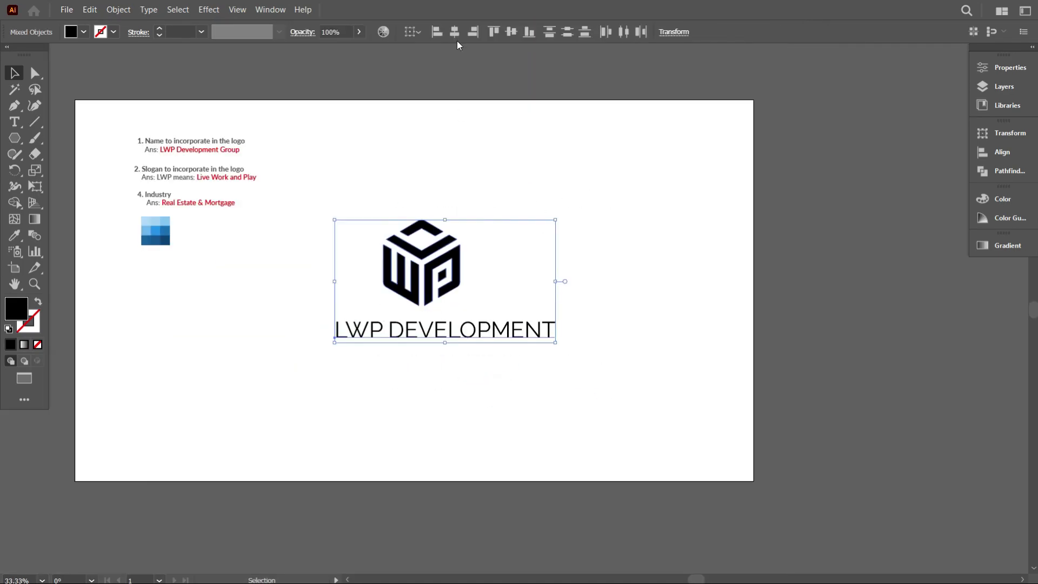
click(502, 389)
key(ctrl+plus)
Set the company name's font weight to SemiBold.
click(503, 361)
click(582, 32)
click(573, 197)
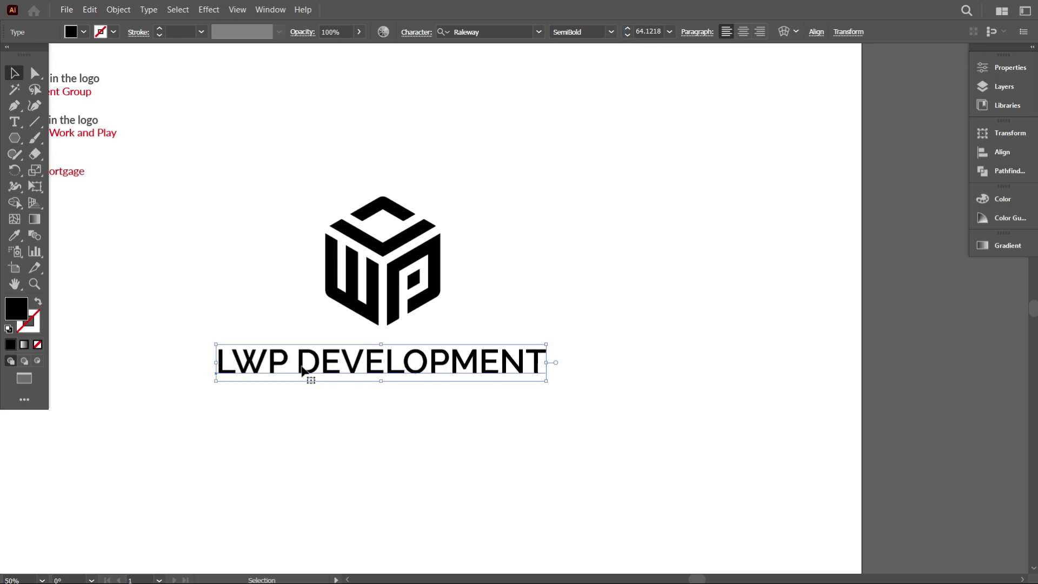
click(289, 412)
Set only the word "LWP" in the company name to Bold.
key(t)
drag(405, 365, 335, 366)
click(611, 32)
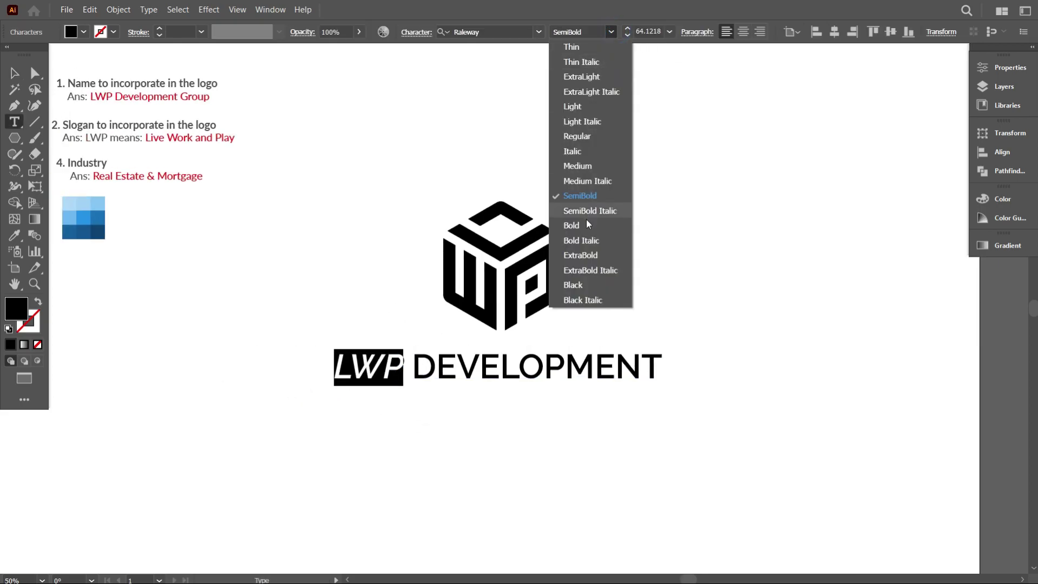
click(586, 224)
key(Escape)
key(ctrl+minus)
click(250, 204)
key(ctrl+plus)
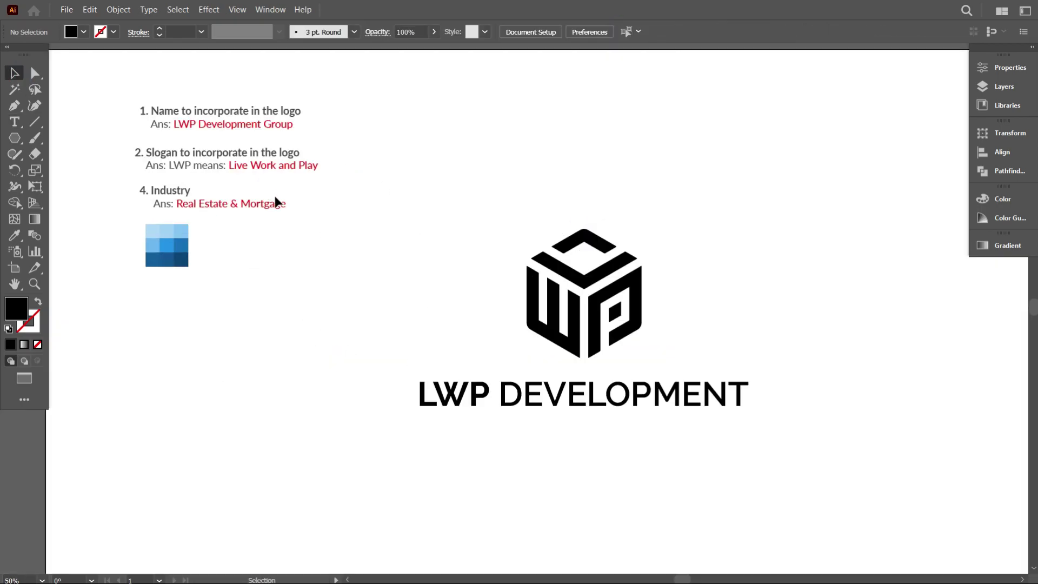
Add the tagline "LIVE WORK AND PLAY" and scale it up beneath the company name.
scroll(274, 201, down, 2)
key(t)
click(340, 410)
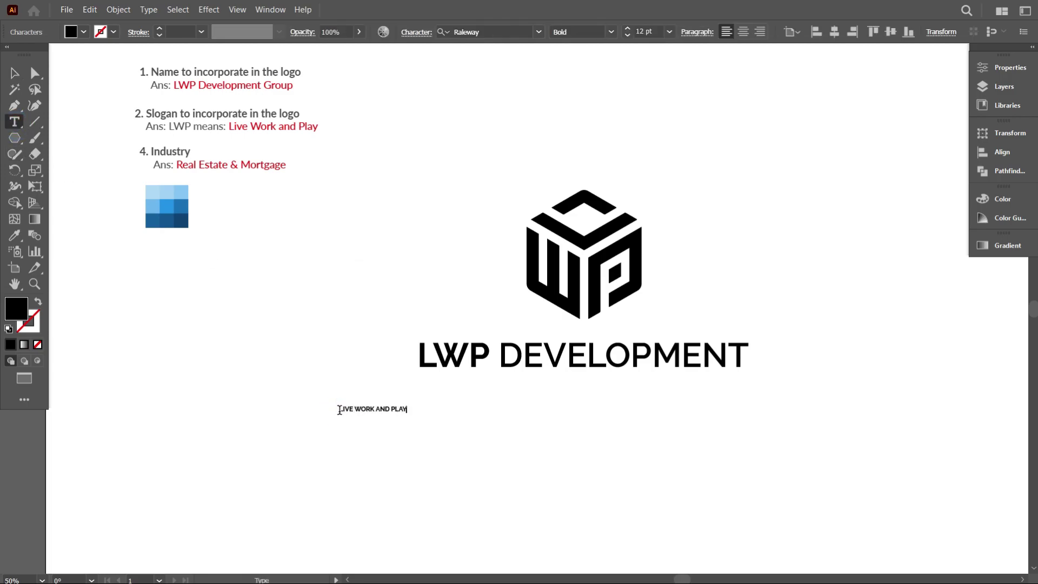
key(Escape)
drag(419, 415, 590, 393)
click(598, 438)
Set the word "DEVELOPMENT" in the company name to Medium weight.
scroll(540, 374, right, 2)
double_click(541, 373)
drag(413, 343, 661, 346)
click(610, 32)
click(573, 165)
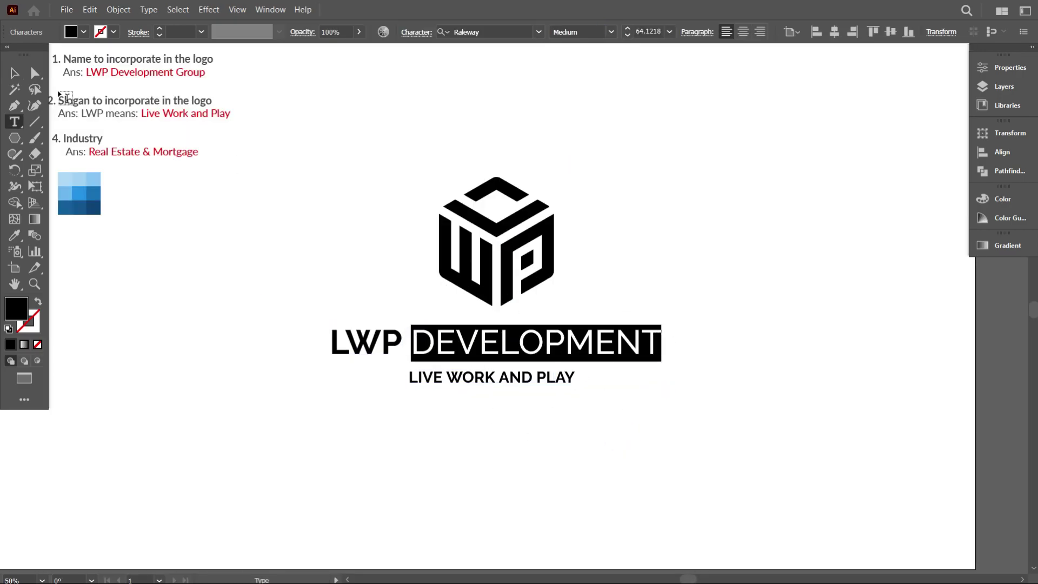
Set the tagline's font weight to Medium.
triple_click(476, 377)
click(611, 32)
click(603, 167)
key(Escape)
click(522, 392)
Align the mark, company name and tagline on their horizontal centres.
key(ctrl+minus)
drag(519, 391, 459, 303)
click(1002, 152)
click(843, 163)
click(453, 362)
Draw a horizontal line with a 1 pt black stroke and no fill just left of the tagline.
scroll(453, 362, up, 2)
click(599, 323)
click(598, 355)
scroll(510, 371, up, 1)
drag(373, 333, 278, 333)
click(113, 32)
click(15, 72)
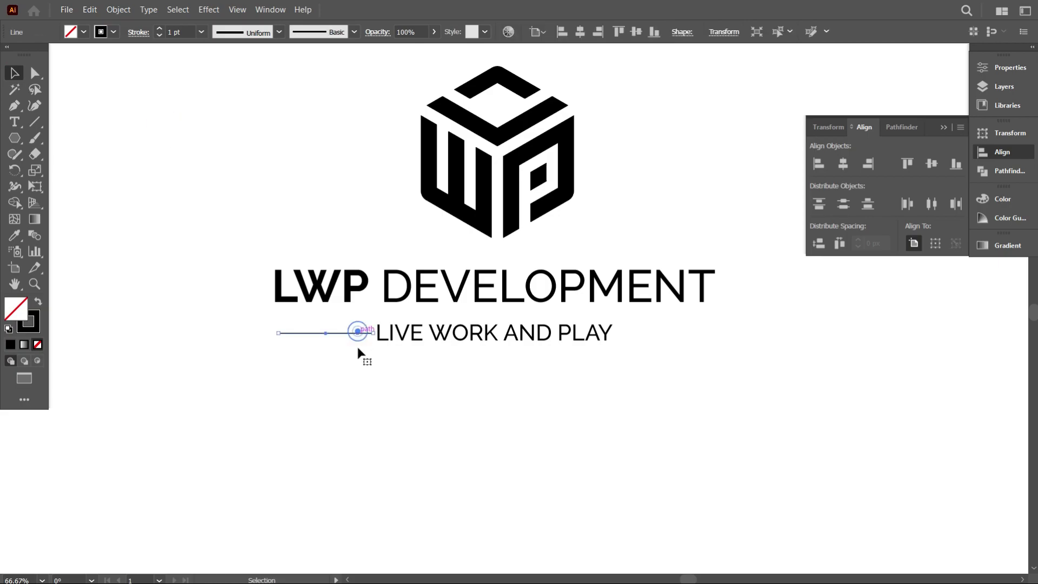
Shorten the line left of the tagline and place a copy of it on the tagline's right side.
scroll(368, 346, down, 1)
scroll(371, 377, up, 2)
key(a)
click(364, 292)
scroll(347, 324, down, 1)
drag(324, 304, 673, 304)
click(646, 335)
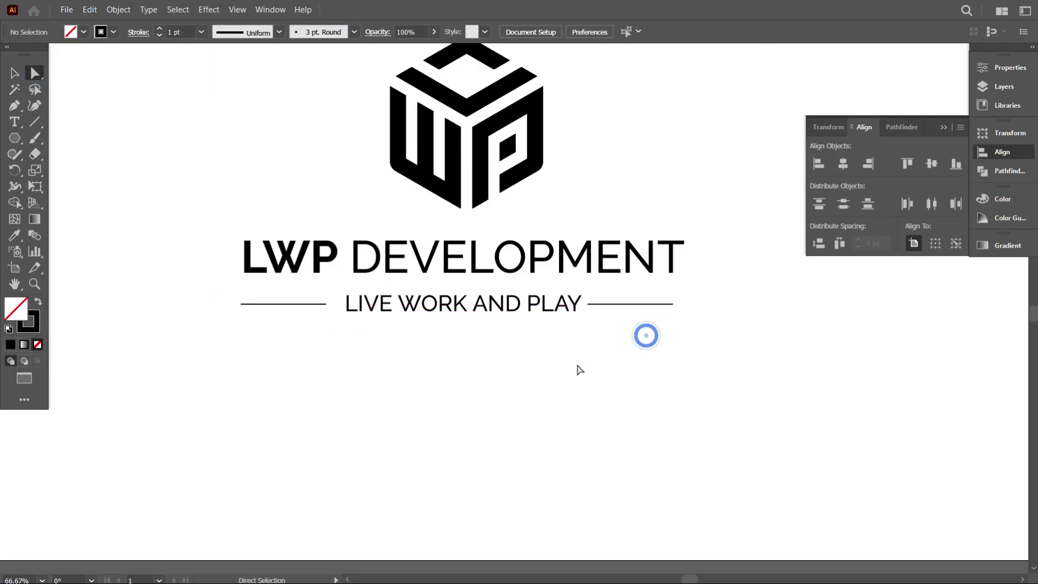
Group the two side lines and align them with the tagline on both horizontal and vertical centres.
click(14, 73)
click(283, 304)
shift+click(630, 304)
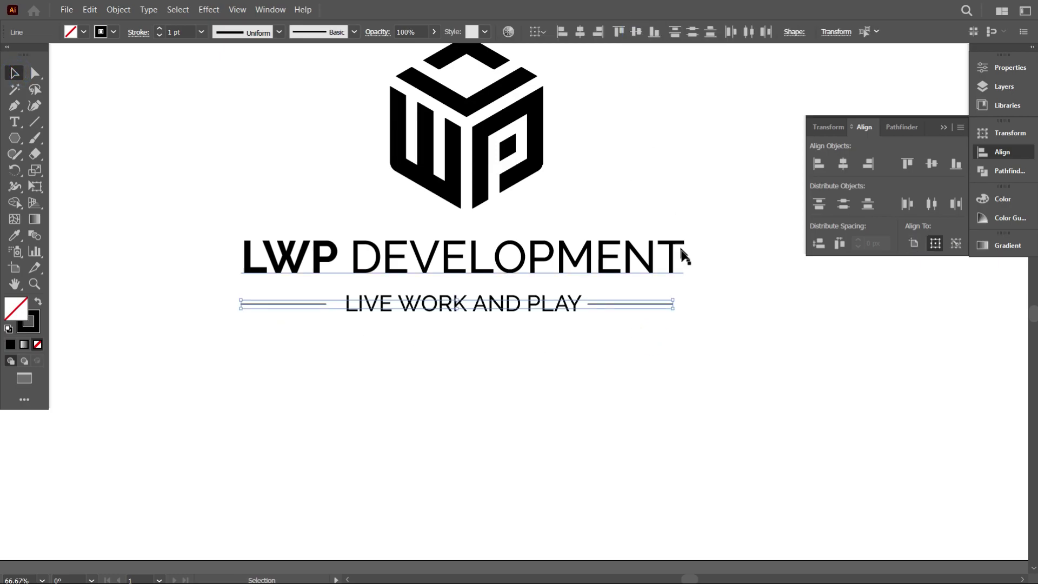
shift+click(464, 302)
click(520, 33)
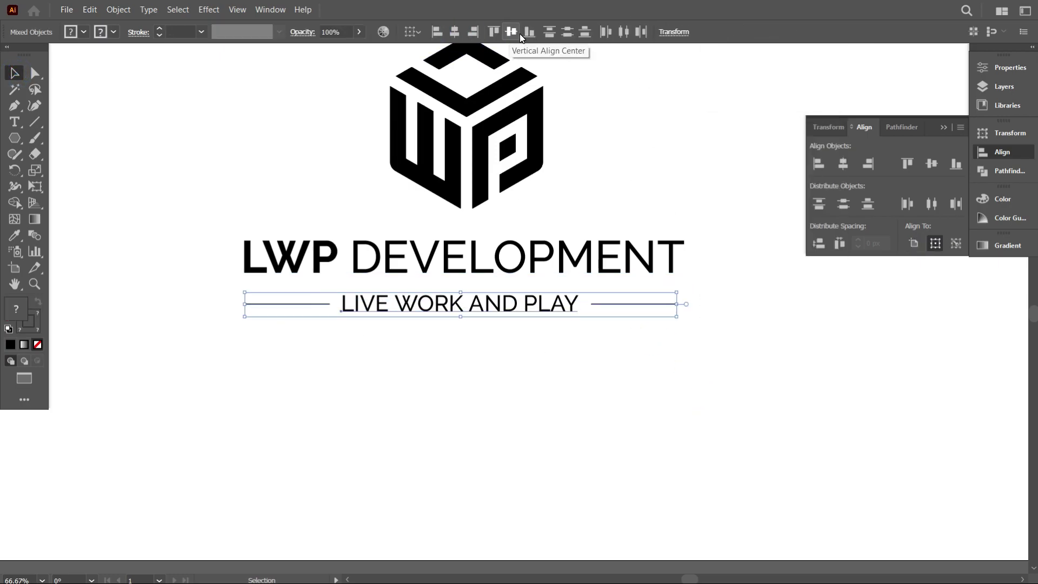
click(487, 355)
Group the tagline with its side lines and centre the group horizontally under the company name.
scroll(488, 355, down, 2)
scroll(487, 355, up, 2)
drag(579, 359, 378, 280)
right_click(443, 304)
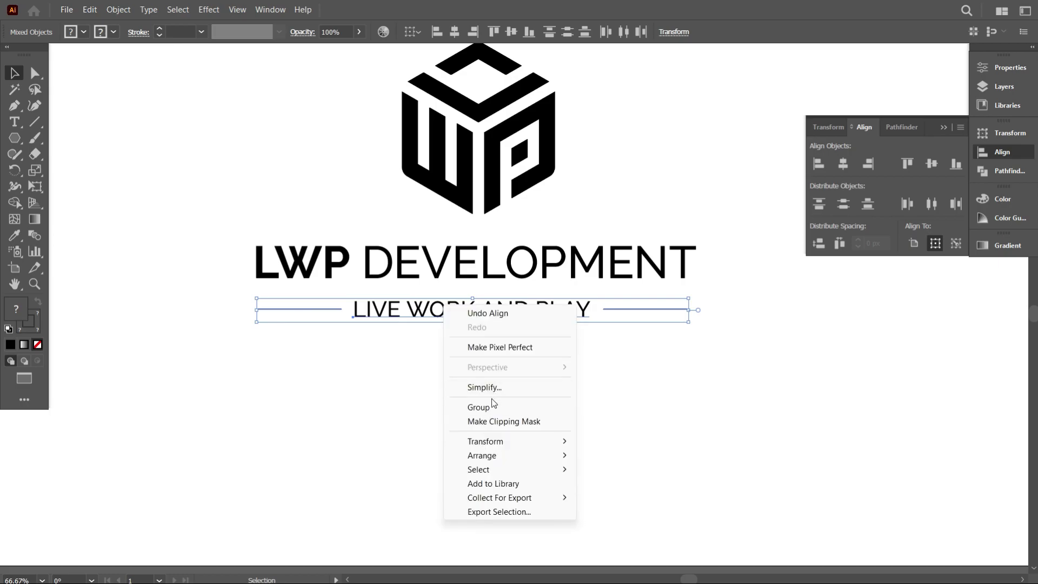
click(556, 404)
click(556, 405)
scroll(556, 405, down, 3)
click(494, 362)
click(457, 33)
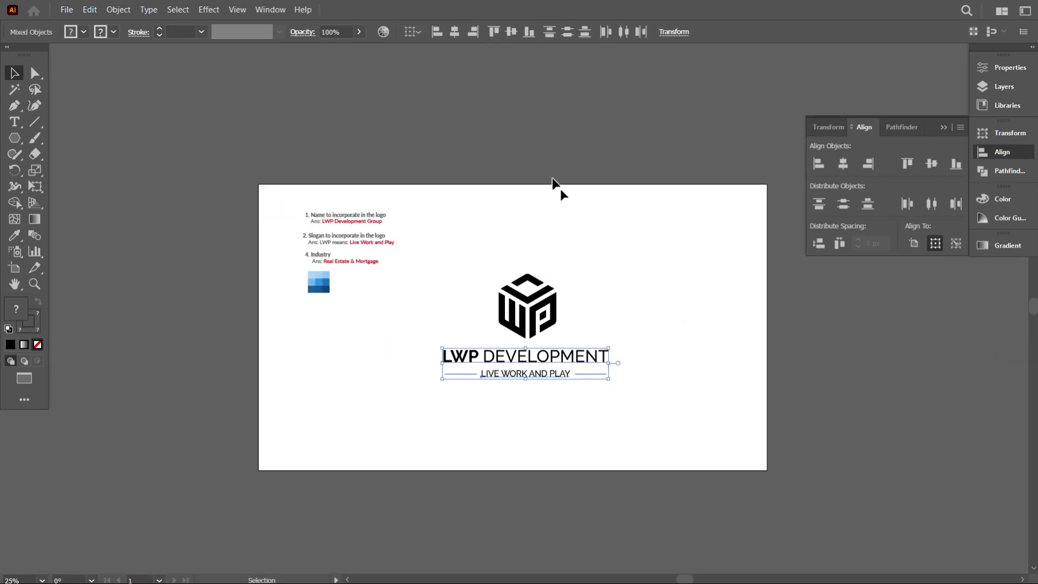
click(515, 209)
Try deleting the client brief notes together with the blue palette image.
scroll(559, 312, up, 1)
drag(349, 295, 215, 167)
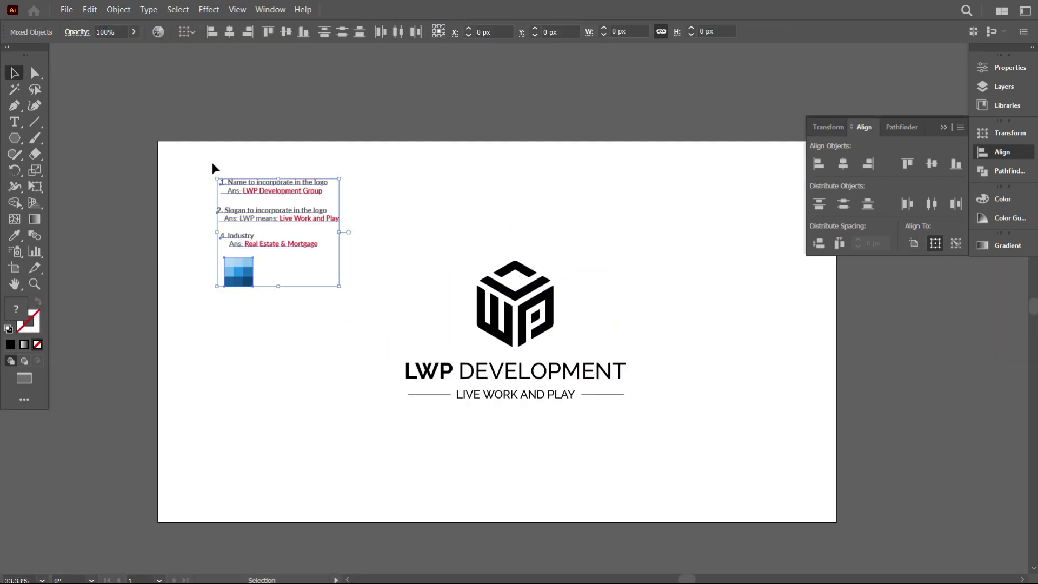
key(Delete)
scroll(656, 413, up, 1)
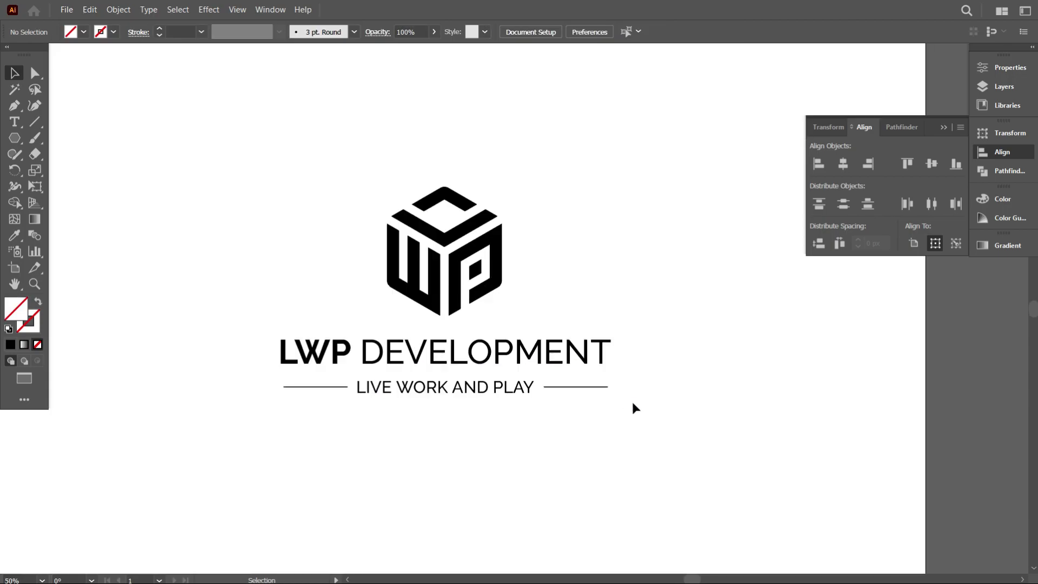
scroll(584, 389, down, 1)
key(ctrl+z)
click(583, 423)
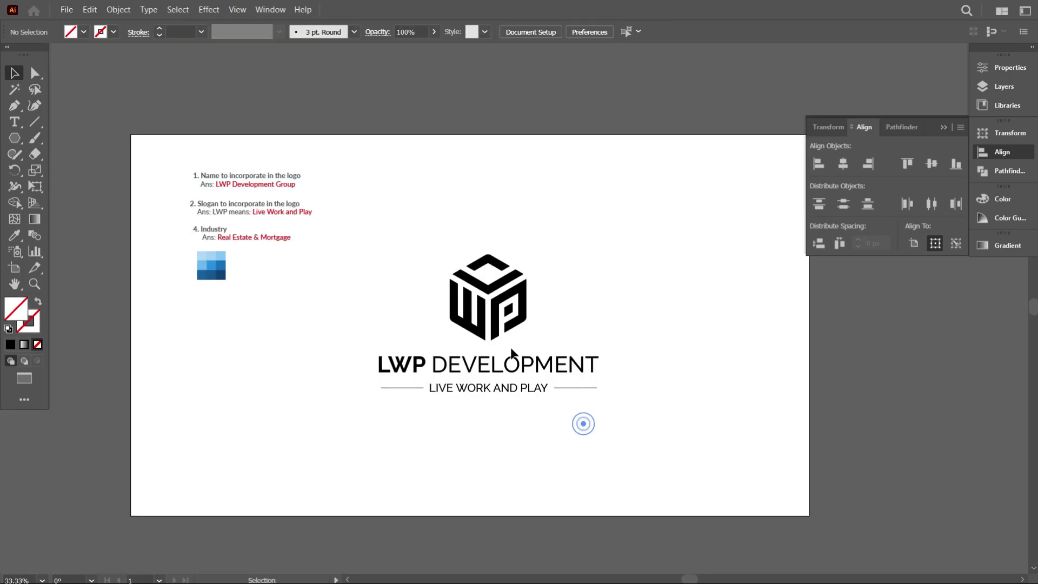
Delete the client brief notes and place the blue palette image, enlarged, to the right of the logo.
drag(274, 192, 263, 162)
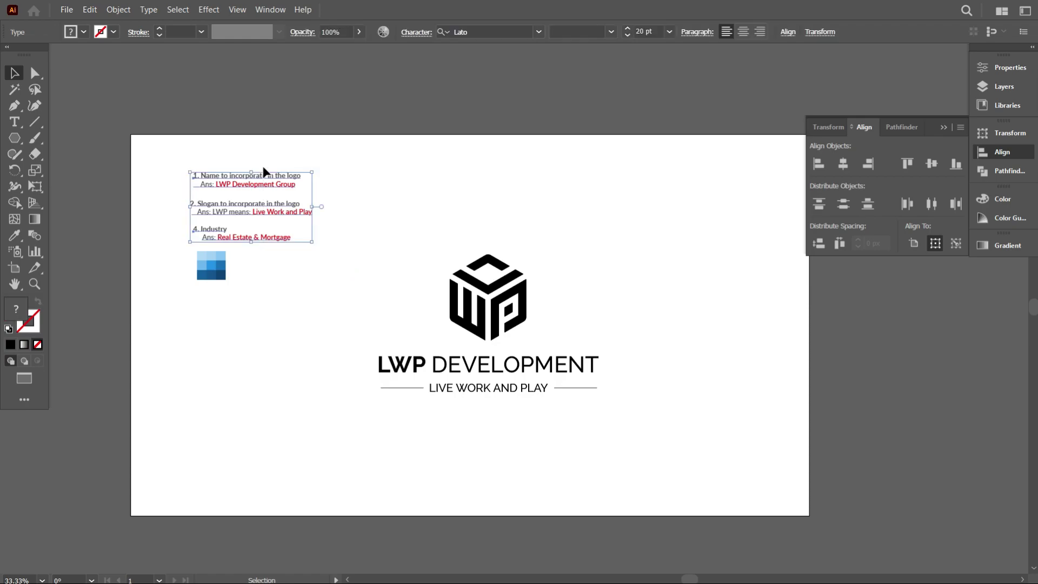
key(Delete)
drag(216, 272, 776, 287)
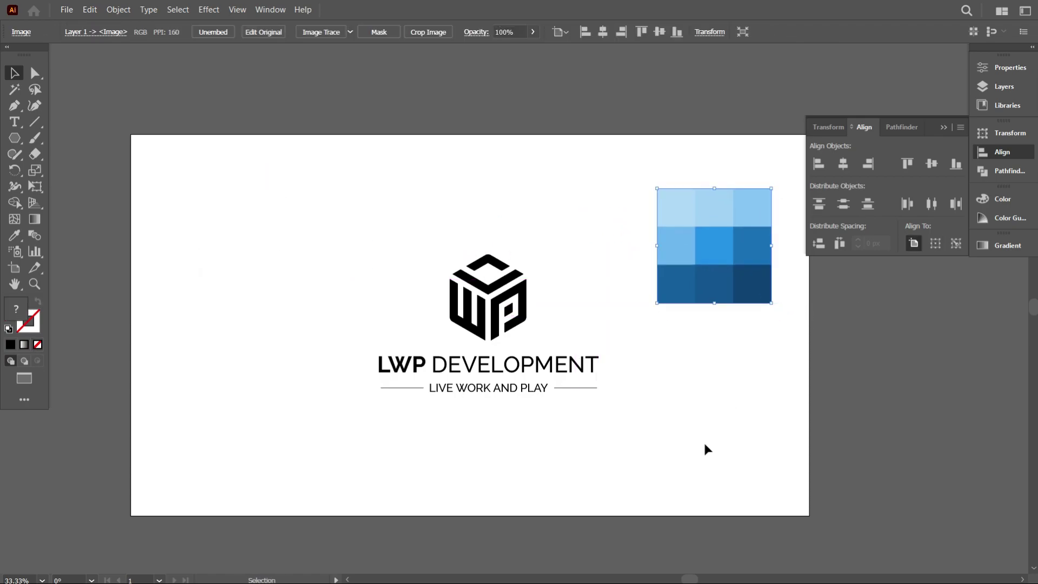
click(704, 442)
scroll(572, 413, up, 1)
scroll(680, 383, up, 1)
scroll(669, 389, up, 1)
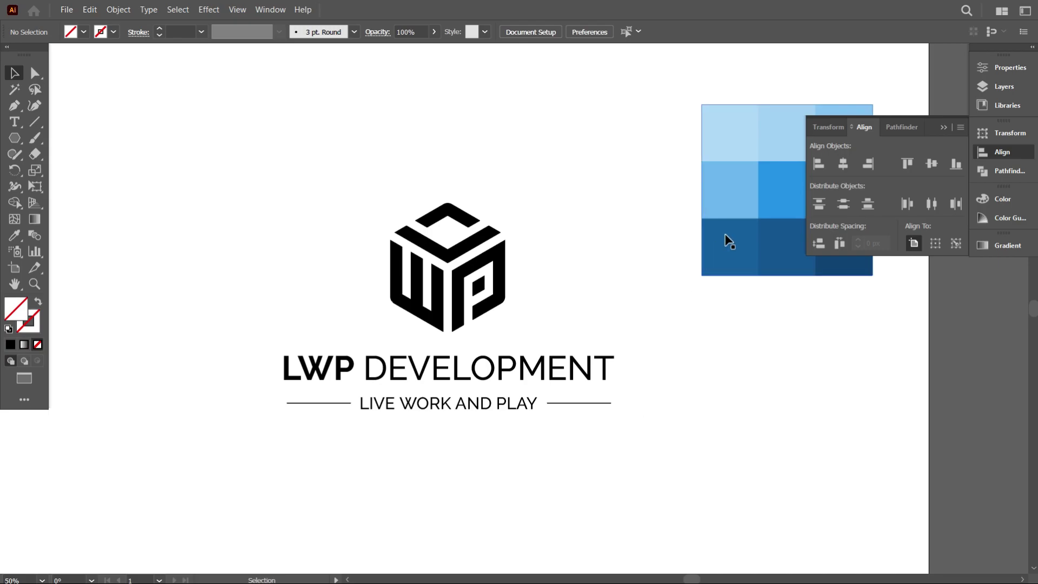
drag(725, 236, 680, 225)
click(714, 317)
scroll(717, 352, up, 1)
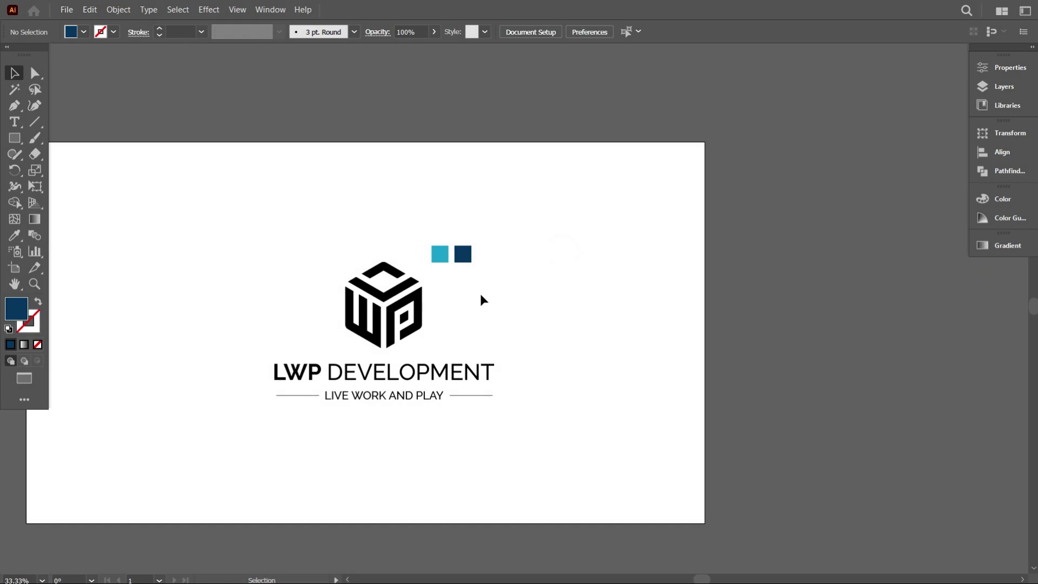
Move the teal and navy colour swatches away from the logo to its upper right.
drag(494, 290, 596, 222)
click(542, 323)
scroll(386, 419, up, 1)
drag(448, 431, 642, 452)
drag(569, 299, 518, 293)
click(583, 478)
Ungroup the cube mark and colour every part except the top roof stroke with the navy swatch.
click(511, 279)
right_click(533, 279)
click(576, 393)
drag(572, 323, 444, 250)
key(i)
click(862, 138)
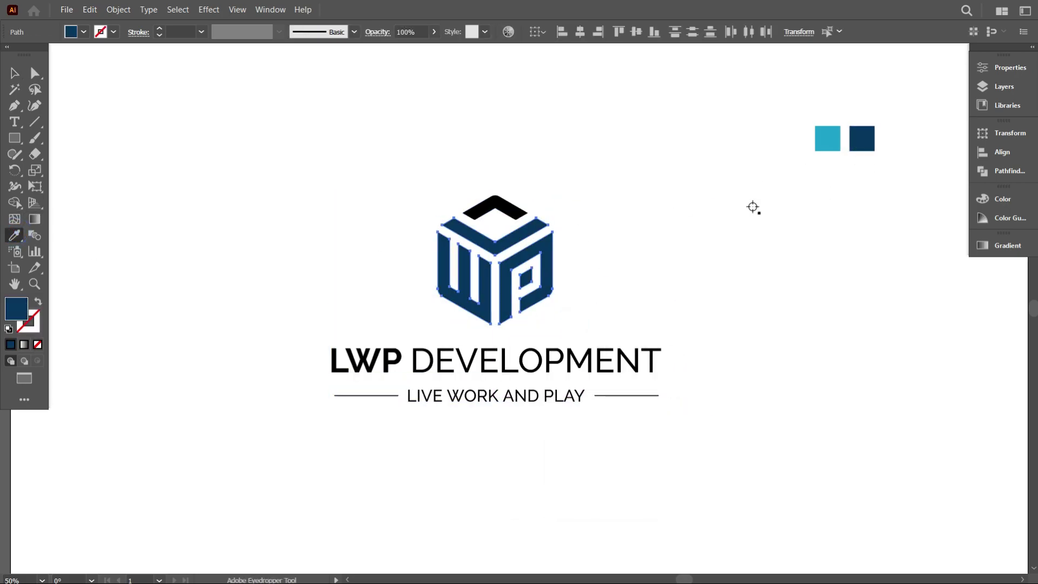
Colour the roof stroke with the teal swatch and the company name and tagline group with the navy swatch.
ctrl+click(495, 206)
click(827, 139)
ctrl+click(505, 364)
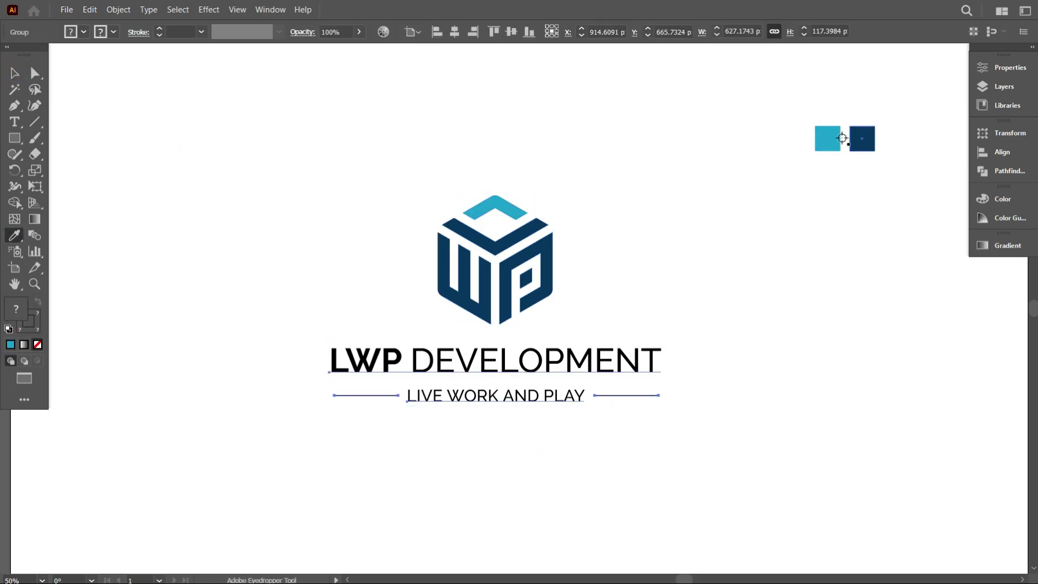
click(827, 138)
click(861, 138)
key(v)
click(146, 126)
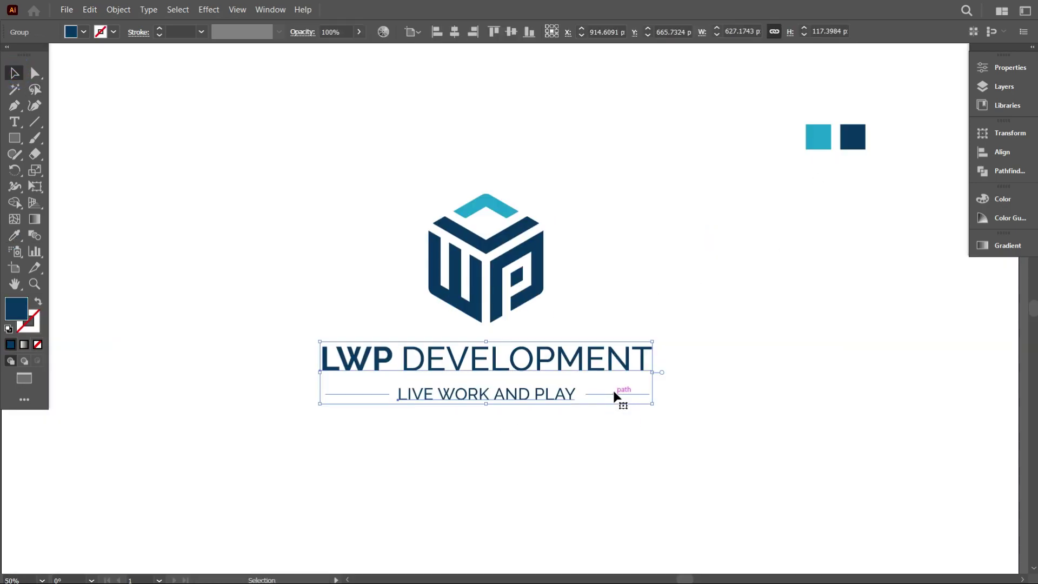
Swap fill and stroke on the tagline's side lines so their strokes are navy, and outline those strokes.
right_click(616, 402)
click(689, 285)
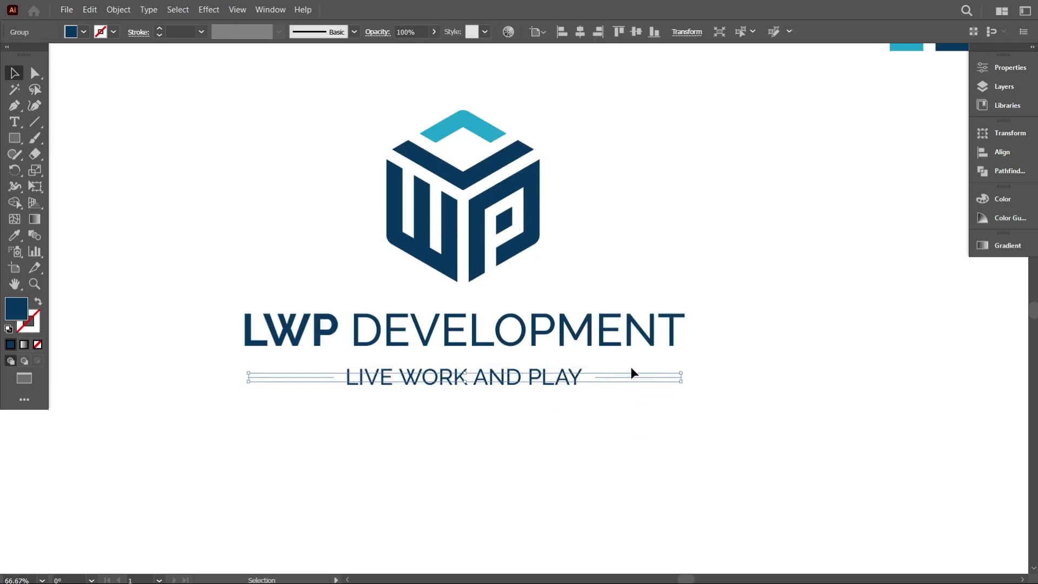
click(38, 303)
click(119, 9)
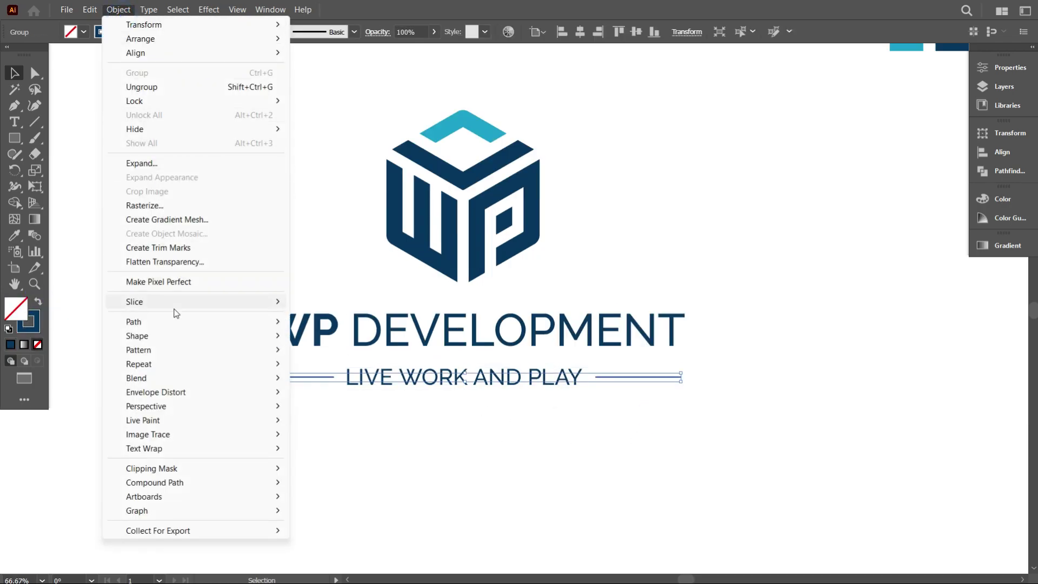
mouse_move(172, 319)
click(371, 352)
Colour the word "DEVELOPMENT" with the teal sampled from the mark's roof stroke.
mouse_move(601, 466)
mouse_down()
mouse_move(359, 319)
mouse_move(288, 304)
mouse_up()
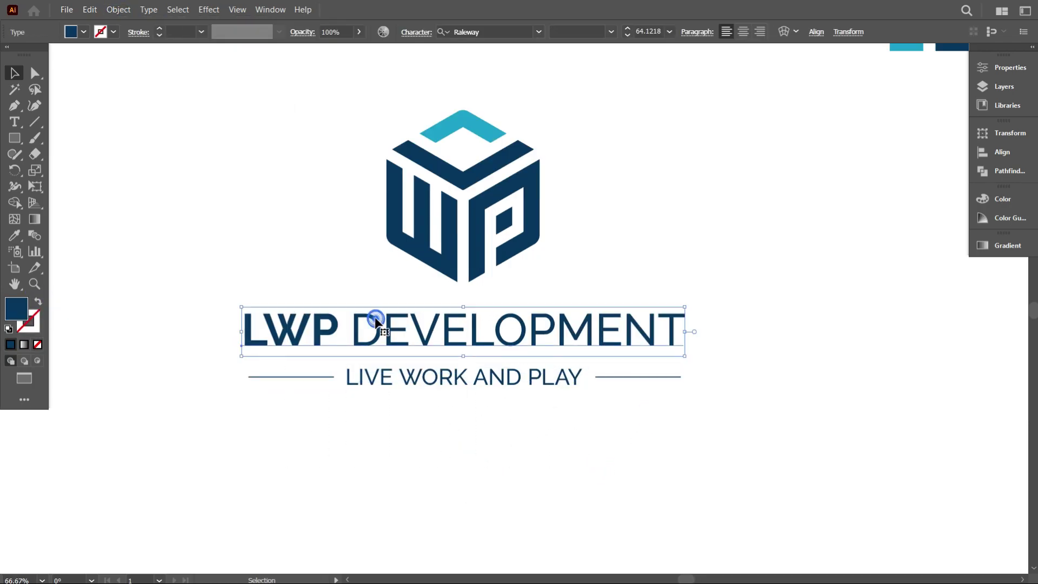
double_click(378, 328)
scroll(443, 169, up, 2)
click(14, 235)
click(444, 169)
click(351, 368)
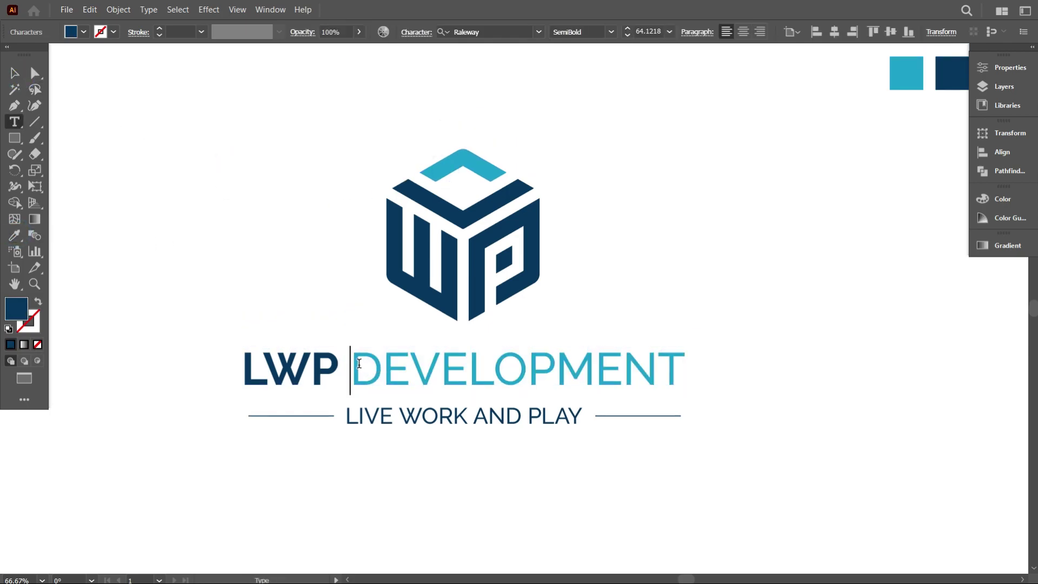
Darken the colour of the word "DEVELOPMENT" to #157E96.
drag(351, 368, 684, 368)
double_click(16, 309)
drag(789, 313, 800, 304)
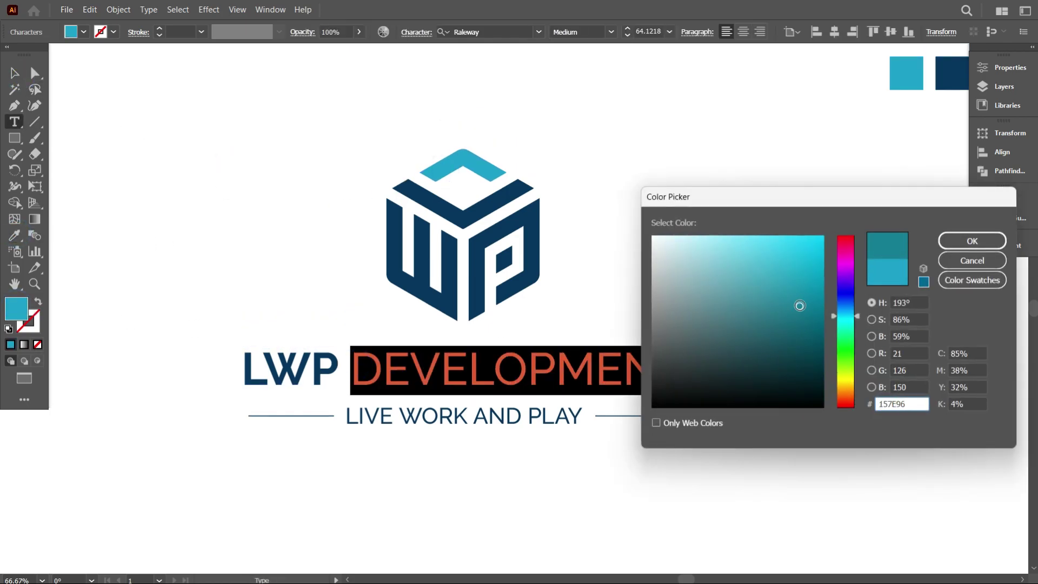
click(972, 241)
key(Escape)
Recolour the word "DEVELOPMENT" with the navy sampled from the mark, adjusted to a slightly lighter shade.
double_click(361, 373)
click(14, 235)
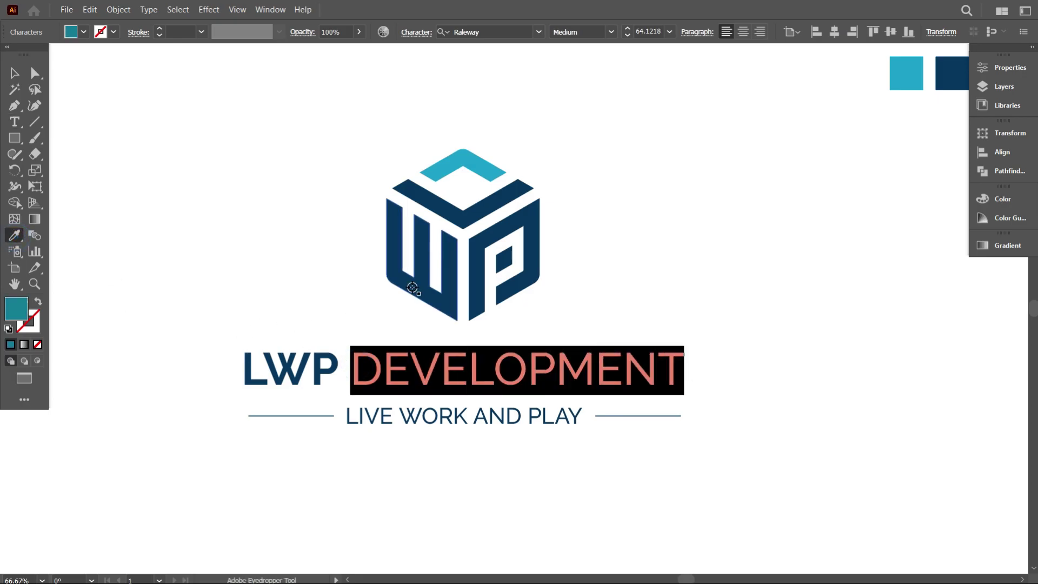
click(425, 254)
double_click(16, 309)
click(972, 240)
key(Escape)
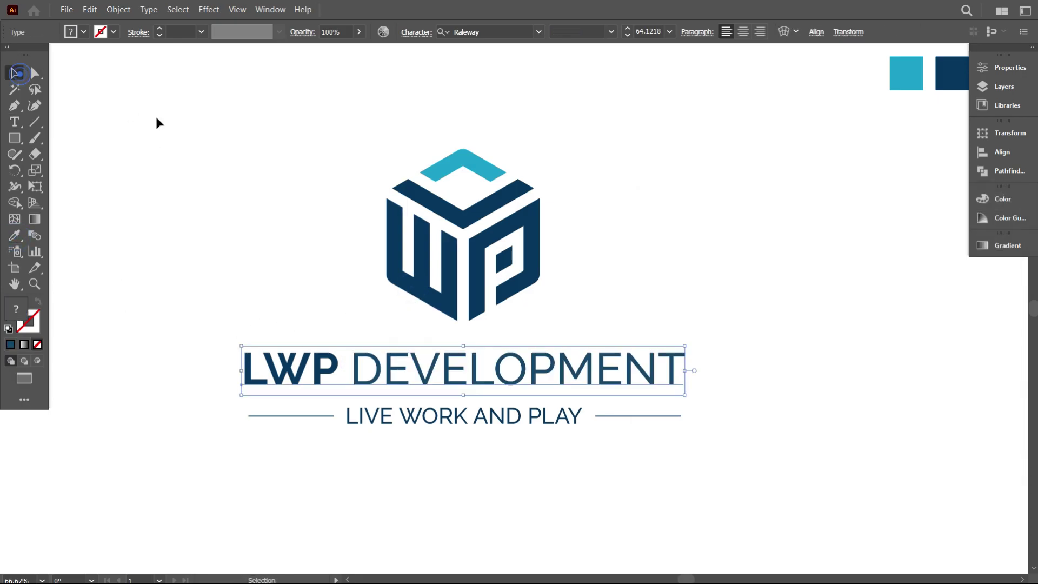
Delete the teal and navy colour sample squares beside the logo.
click(324, 429)
key(ctrl+minus)
key(ctrl+minus)
drag(540, 465, 301, 259)
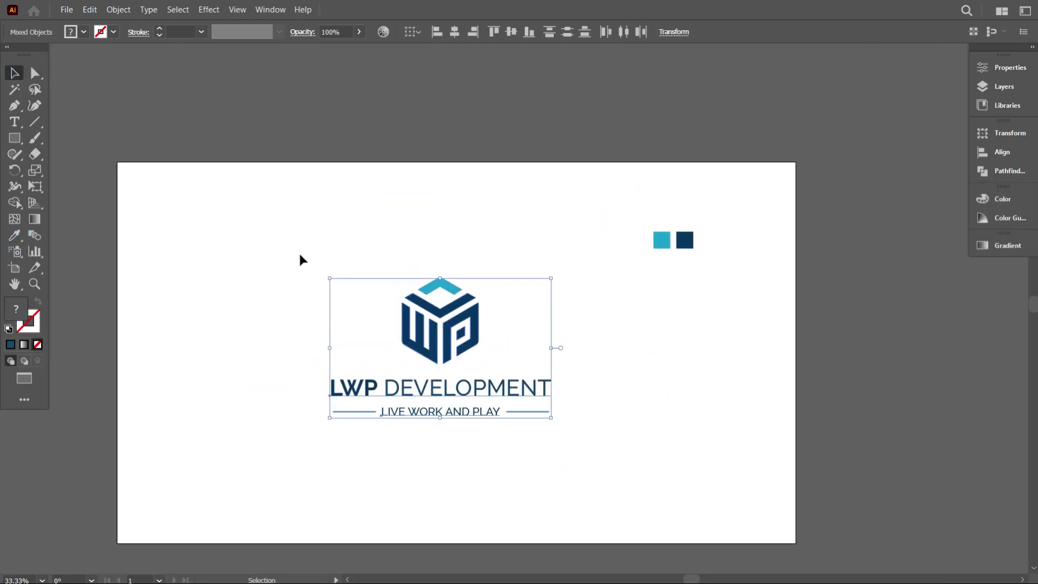
click(735, 308)
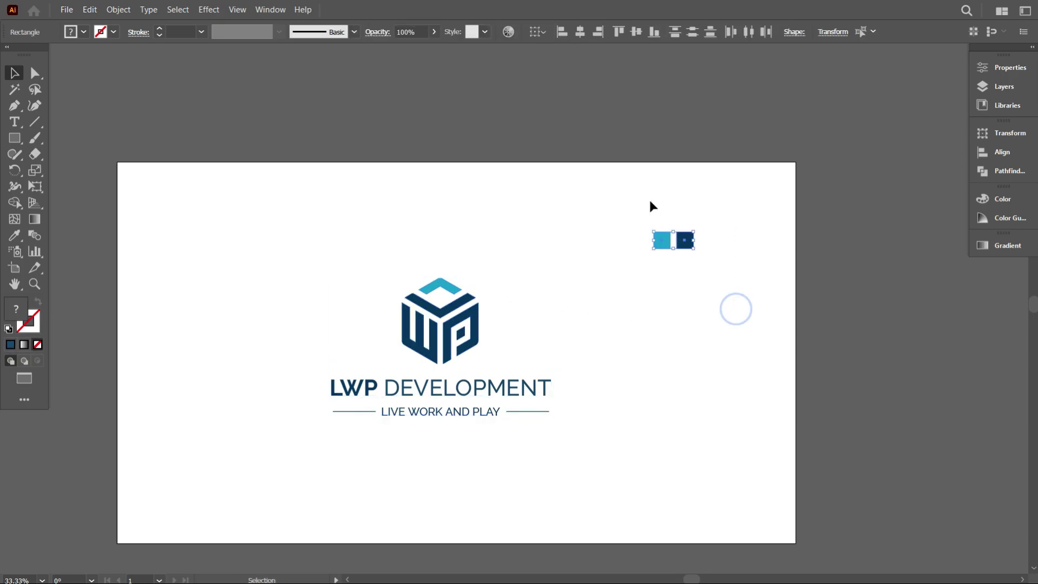
drag(651, 204, 703, 254)
key(Delete)
Draw a rectangle covering the whole artboard and send it to the back, behind the logo.
scroll(405, 470, up, 1)
scroll(411, 458, up, 1)
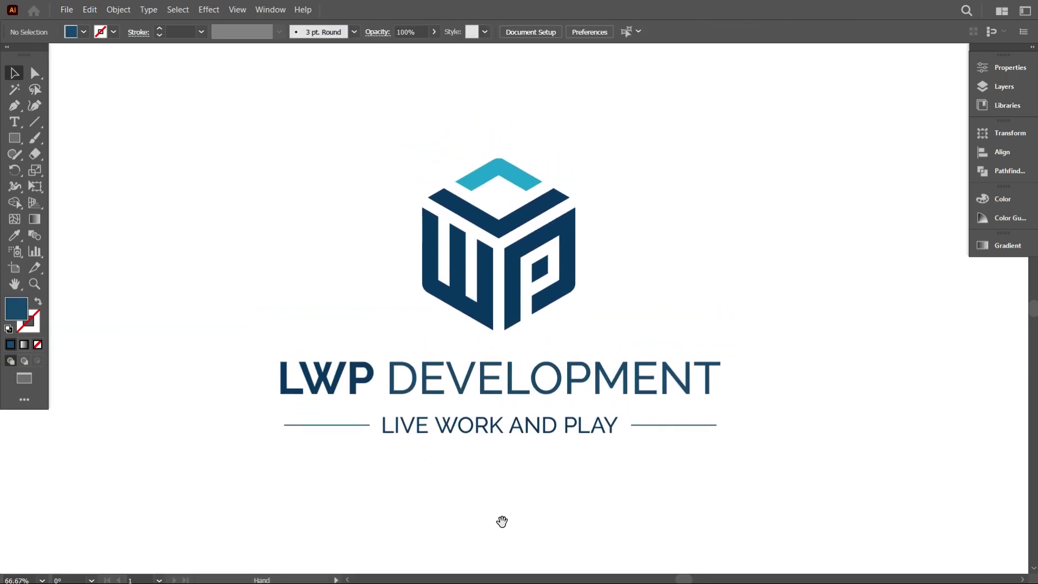
scroll(559, 490, down, 1)
scroll(941, 425, up, 1)
key(ctrl+minus)
key(ctrl+minus)
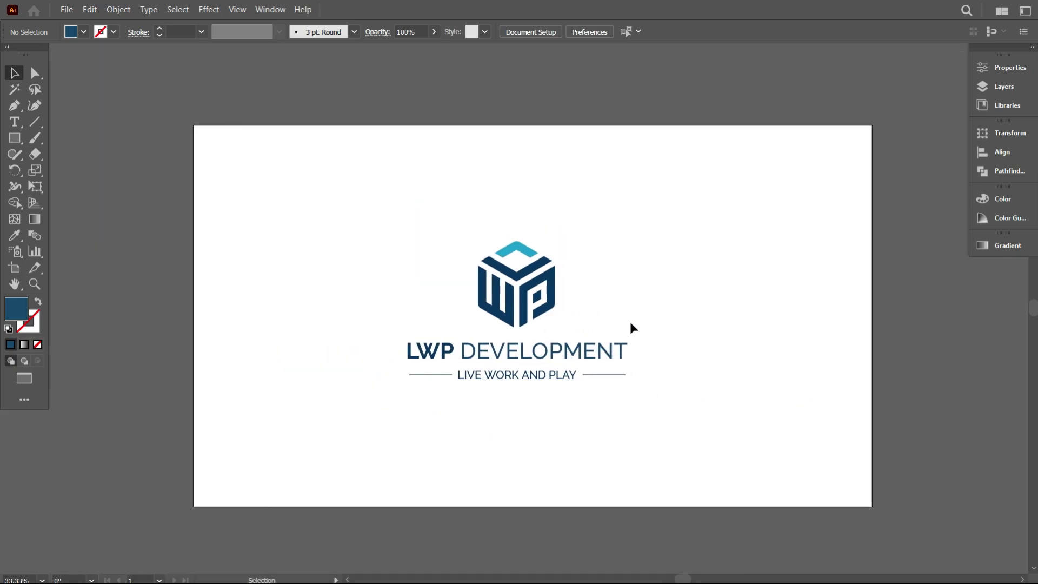
drag(193, 125, 872, 506)
right_click(378, 226)
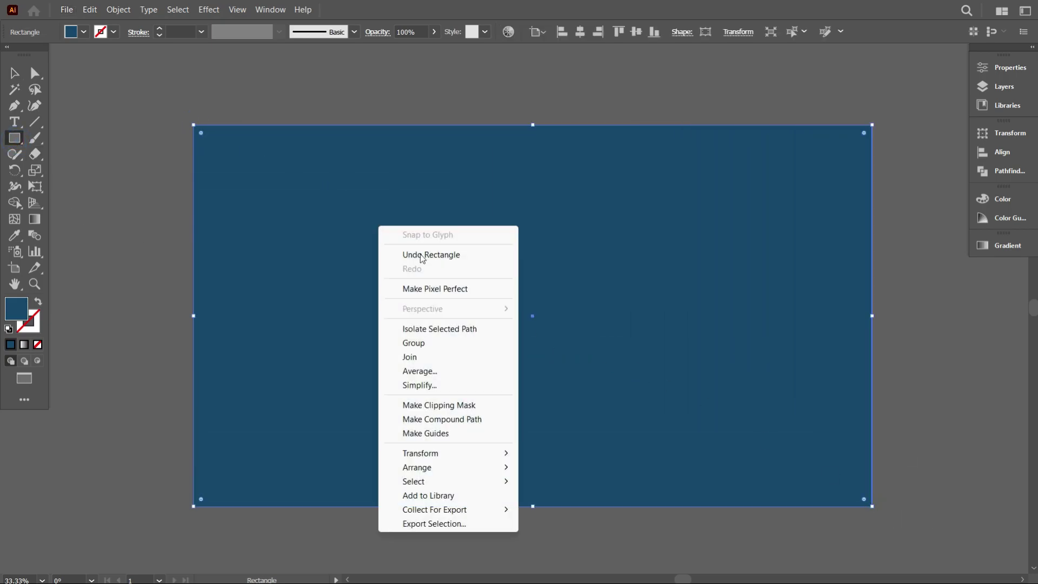
mouse_move(438, 469)
click(590, 508)
Fill the background rectangle with the very light grey #F4F2F2 and deselect it.
click(83, 32)
click(30, 61)
click(149, 248)
double_click(17, 307)
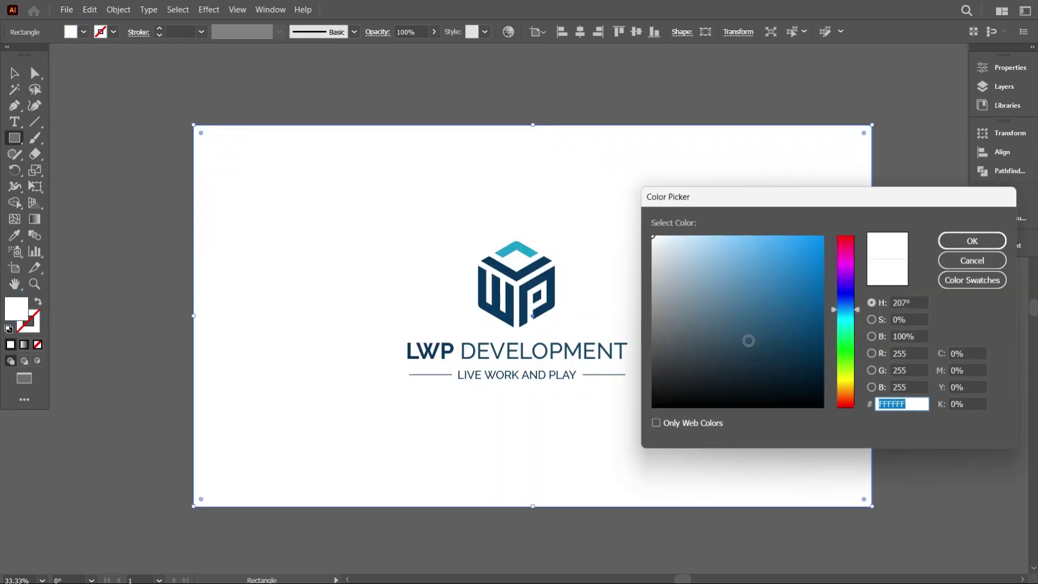
drag(846, 318, 847, 408)
click(654, 244)
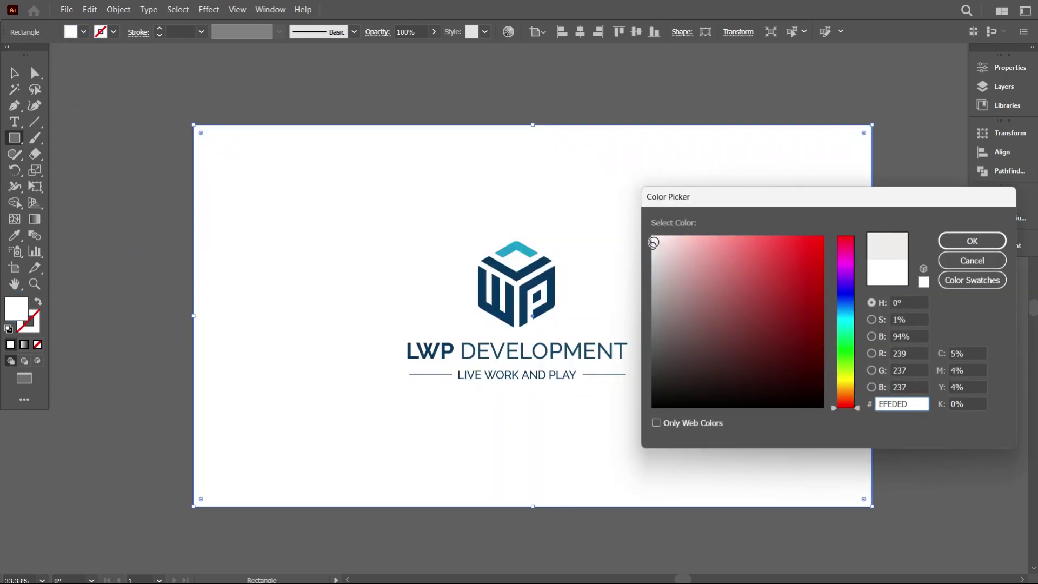
click(971, 241)
click(13, 73)
click(107, 142)
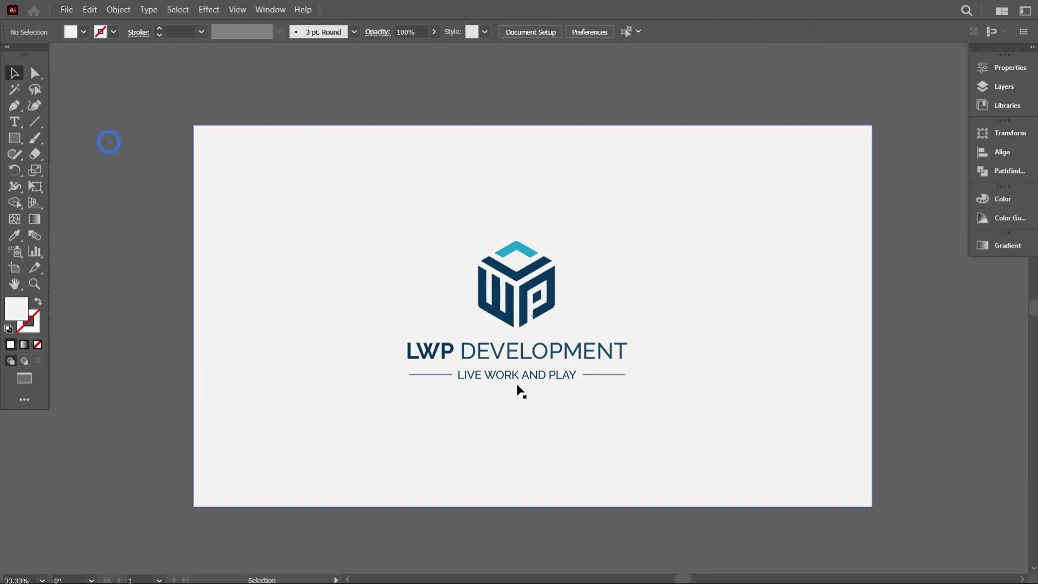
Open the current fill colour in the Color Picker.
key(ctrl+plus)
double_click(20, 308)
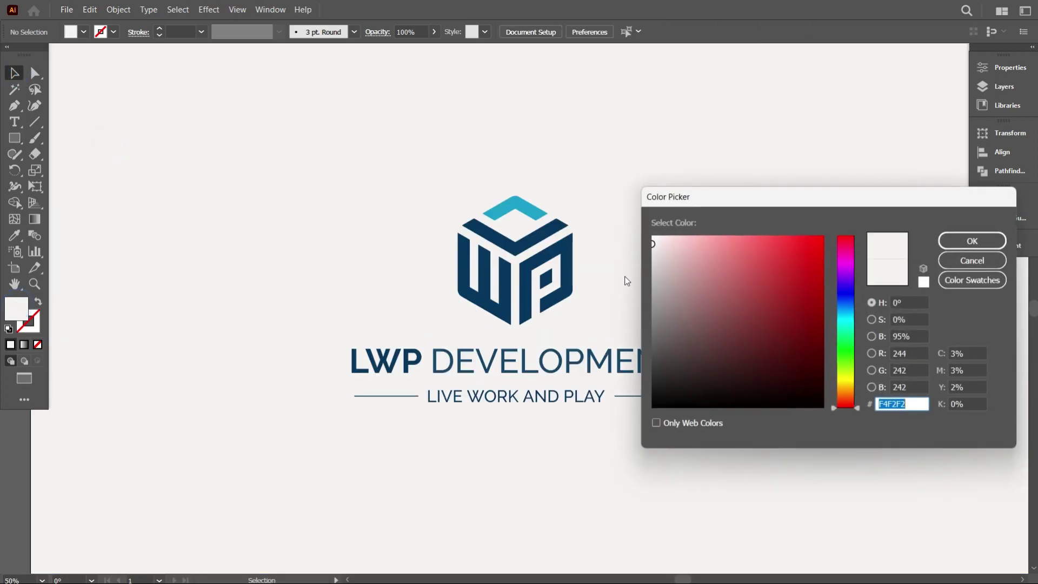